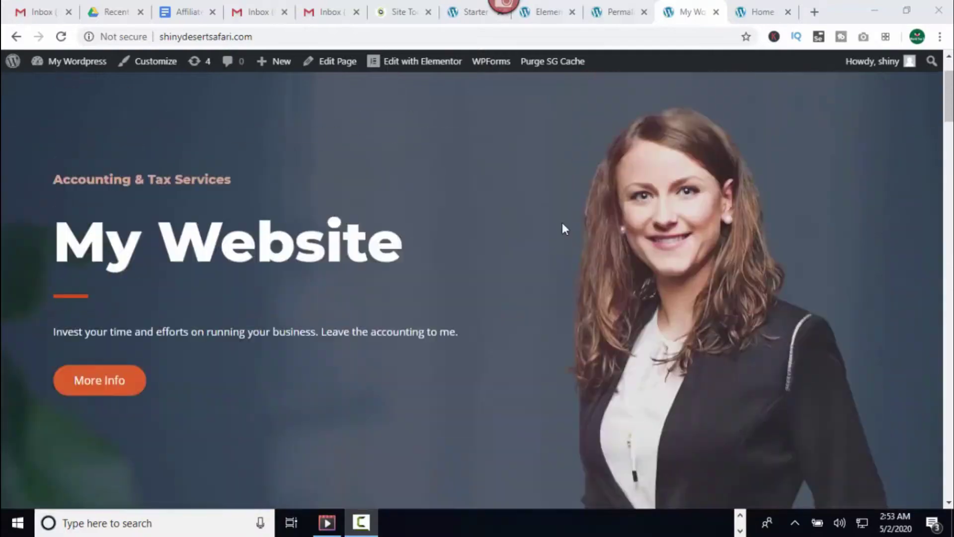
Step: Look through the website's home page, then open the About page and review its content
{"action": "scroll", "coordinate": [563, 228], "scroll_direction": "down", "scroll_amount": 9}
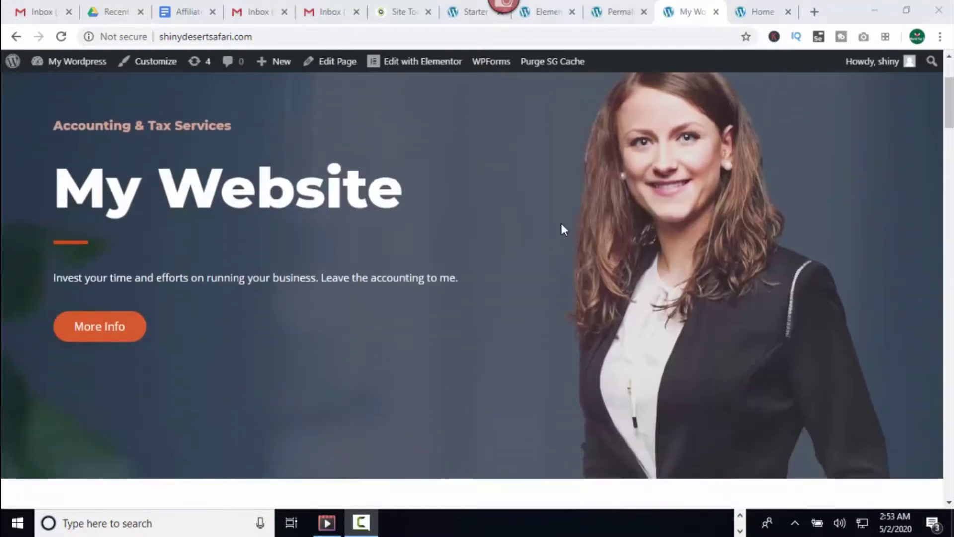
{"action": "scroll", "coordinate": [563, 230], "scroll_direction": "down", "scroll_amount": 20}
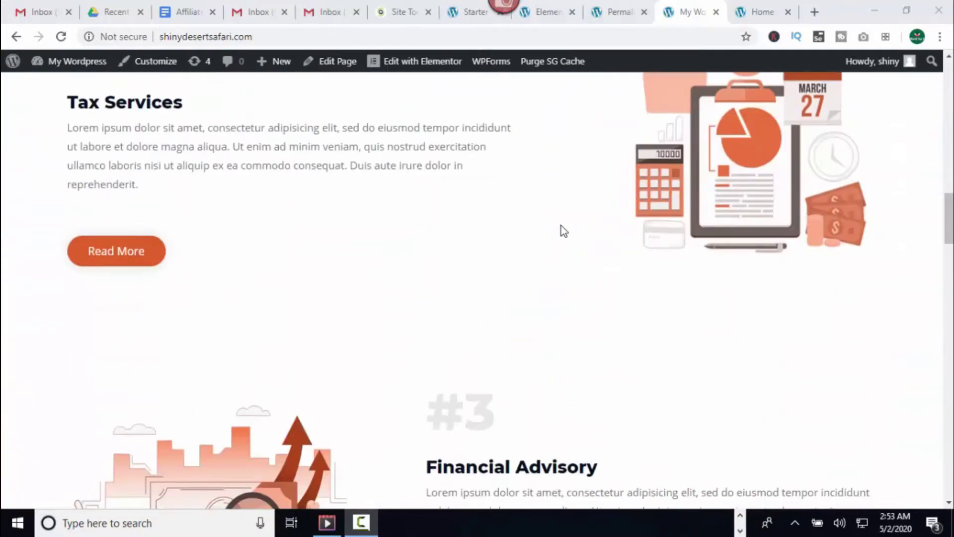
{"action": "scroll", "coordinate": [560, 230], "scroll_direction": "up", "scroll_amount": 20}
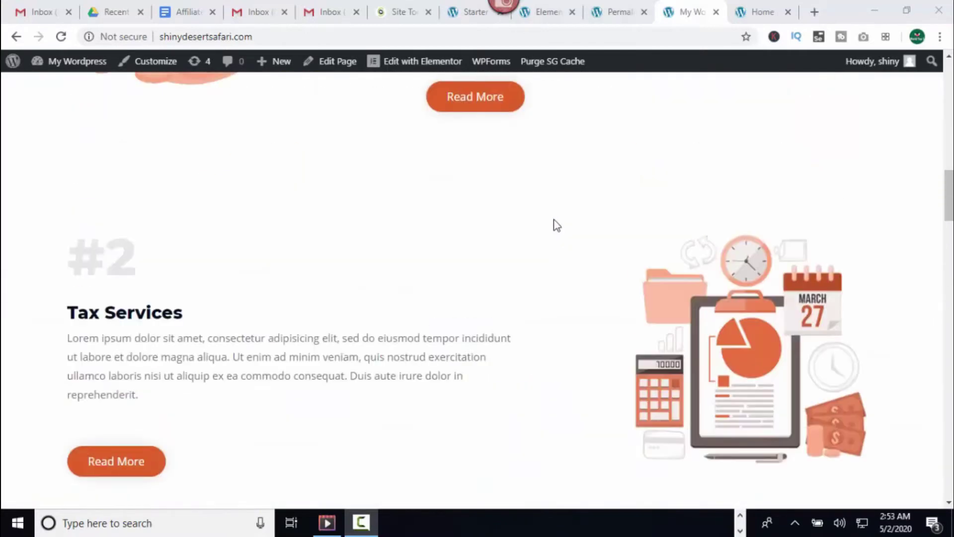
{"action": "left_click", "coordinate": [375, 105]}
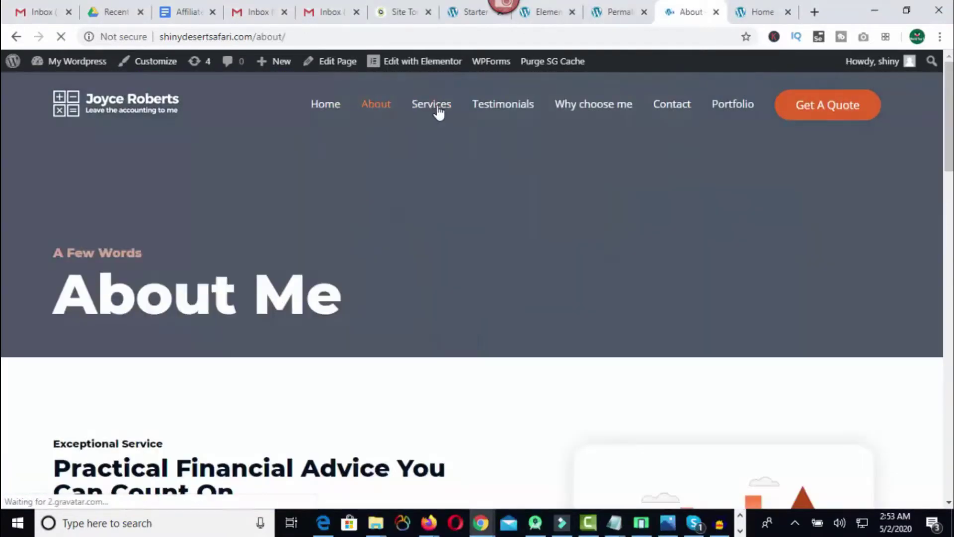
{"action": "scroll", "coordinate": [477, 233], "scroll_direction": "down", "scroll_amount": 15}
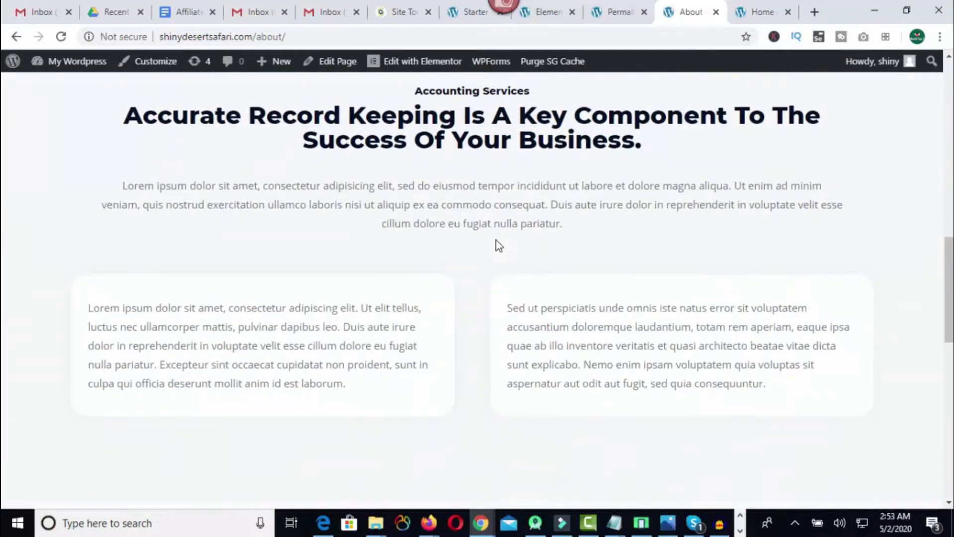
{"action": "scroll", "coordinate": [496, 243], "scroll_direction": "up", "scroll_amount": 15}
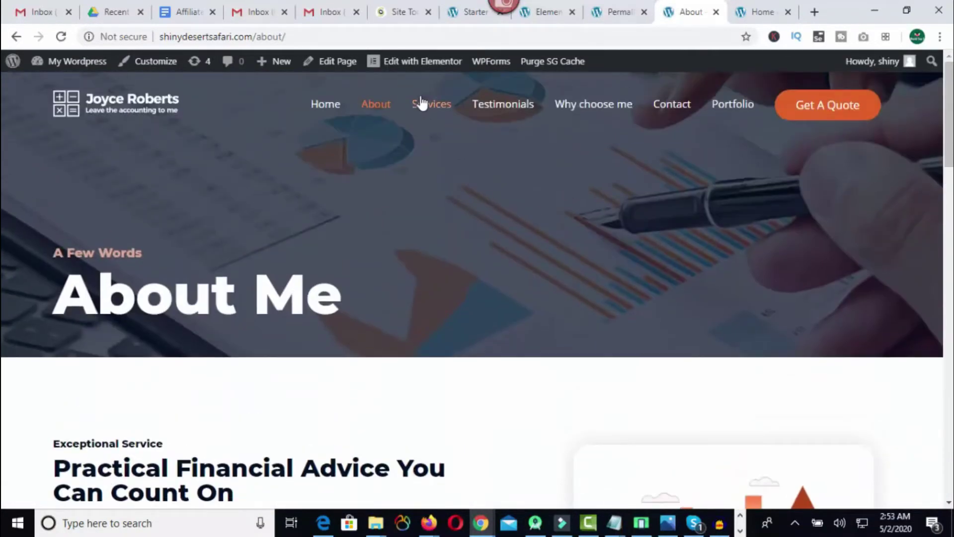
{"action": "left_click", "coordinate": [743, 527]}
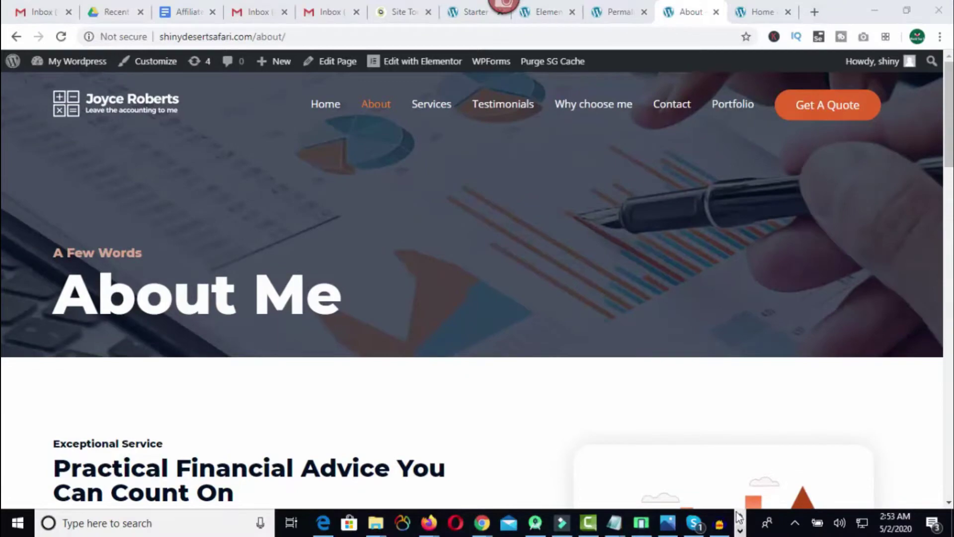
Step: Open the Services page and the Testimonials page of the site and review each down to its footer
{"action": "left_click", "coordinate": [441, 110]}
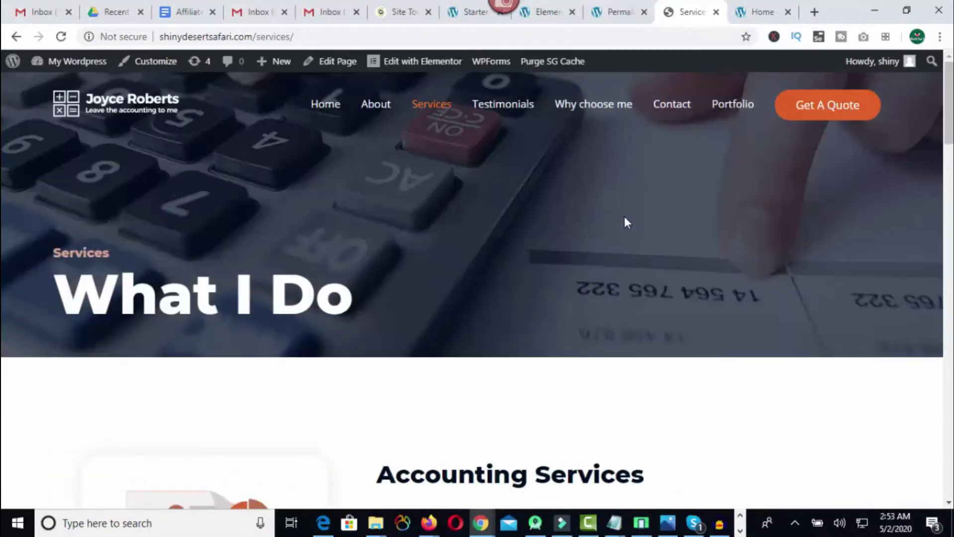
{"action": "scroll", "coordinate": [625, 223], "scroll_direction": "down", "scroll_amount": 20}
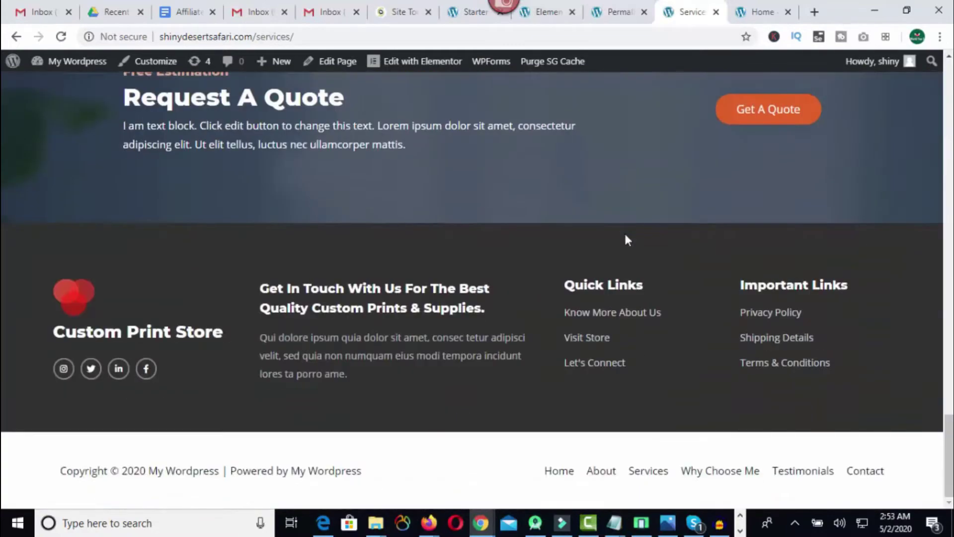
{"action": "scroll", "coordinate": [625, 234], "scroll_direction": "up", "scroll_amount": 20}
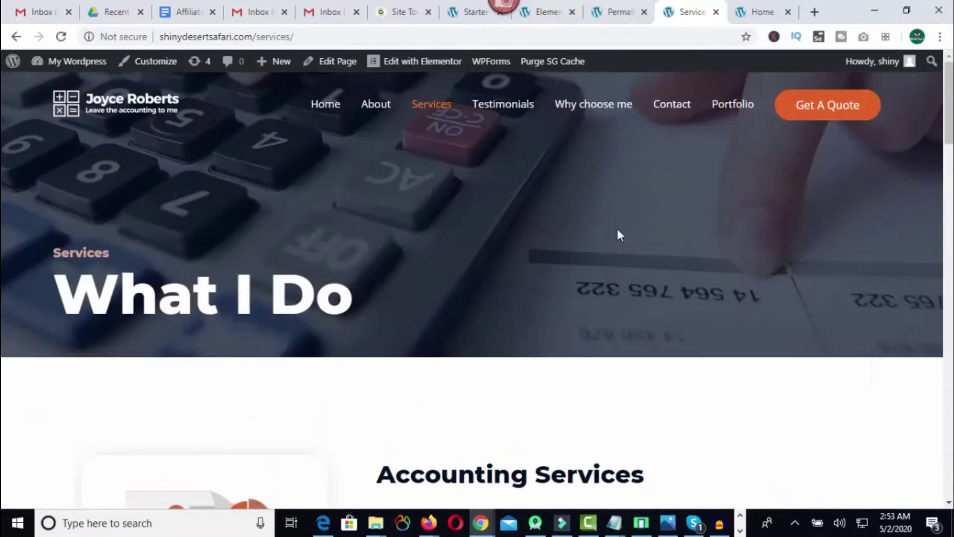
{"action": "left_click", "coordinate": [501, 113]}
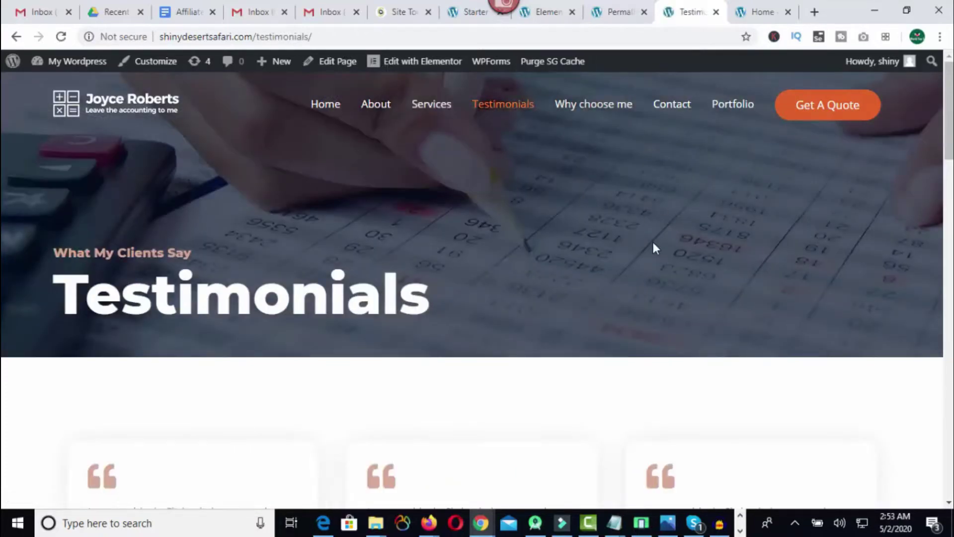
{"action": "scroll", "coordinate": [623, 256], "scroll_direction": "down", "scroll_amount": 15}
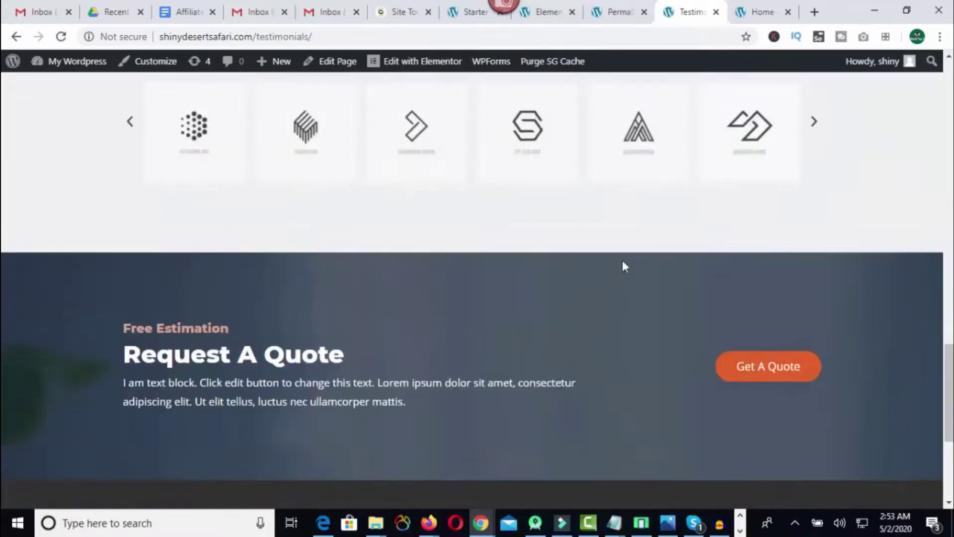
{"action": "scroll", "coordinate": [623, 262], "scroll_direction": "down", "scroll_amount": 5}
{"action": "scroll", "coordinate": [623, 264], "scroll_direction": "up", "scroll_amount": 20}
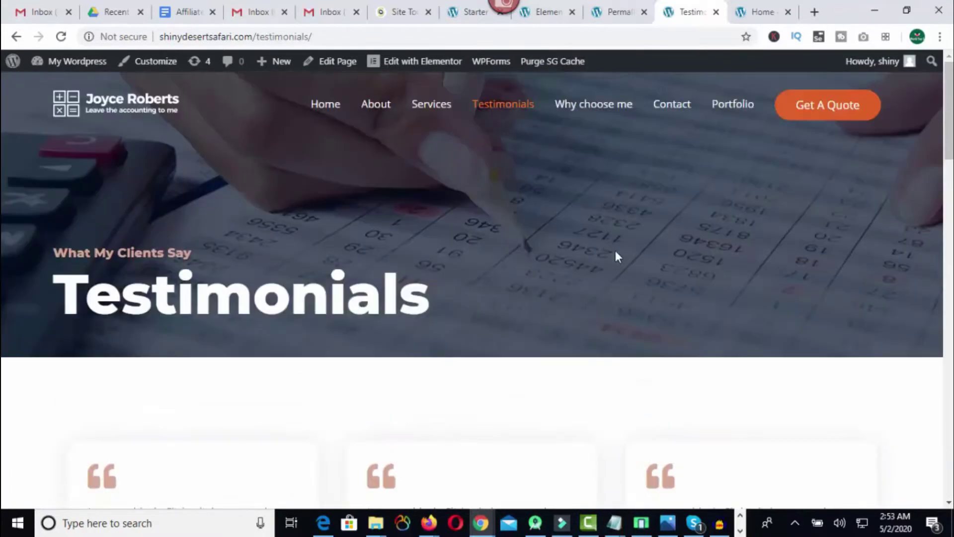
Step: Open the Why choose me page and the Contact page of the site and review each down to its footer
{"action": "left_click", "coordinate": [589, 109]}
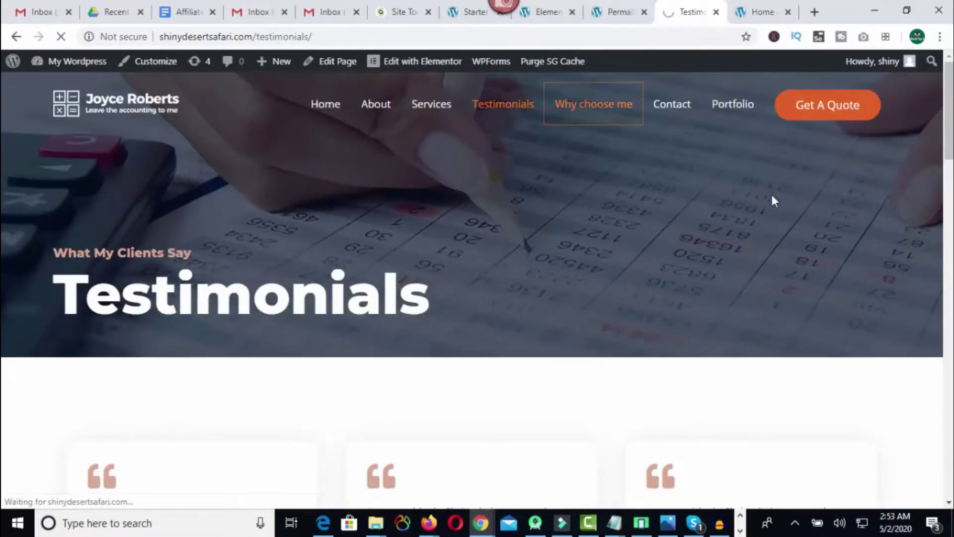
{"action": "scroll", "coordinate": [699, 216], "scroll_direction": "down", "scroll_amount": 3}
{"action": "scroll", "coordinate": [700, 217], "scroll_direction": "down", "scroll_amount": 15}
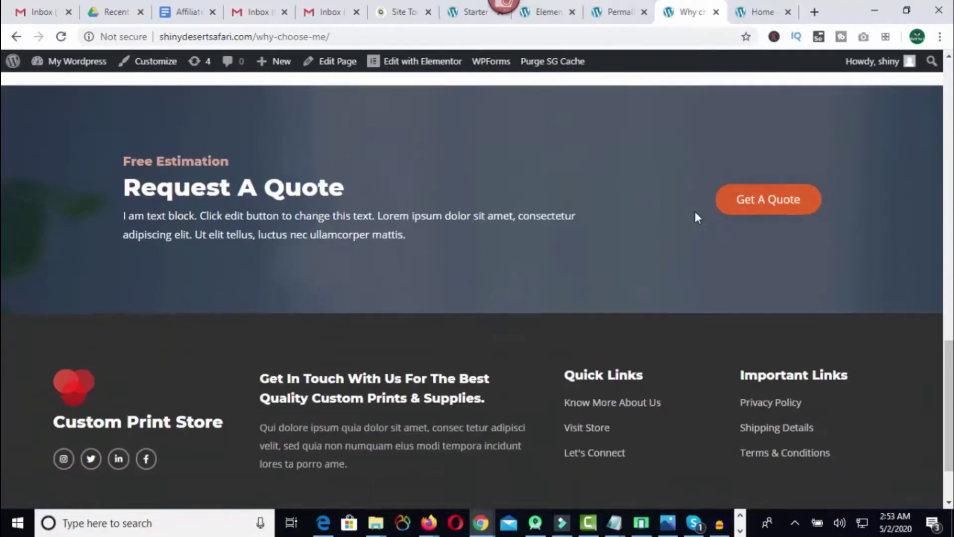
{"action": "scroll", "coordinate": [695, 215], "scroll_direction": "down", "scroll_amount": 2}
{"action": "scroll", "coordinate": [695, 215], "scroll_direction": "up", "scroll_amount": 20}
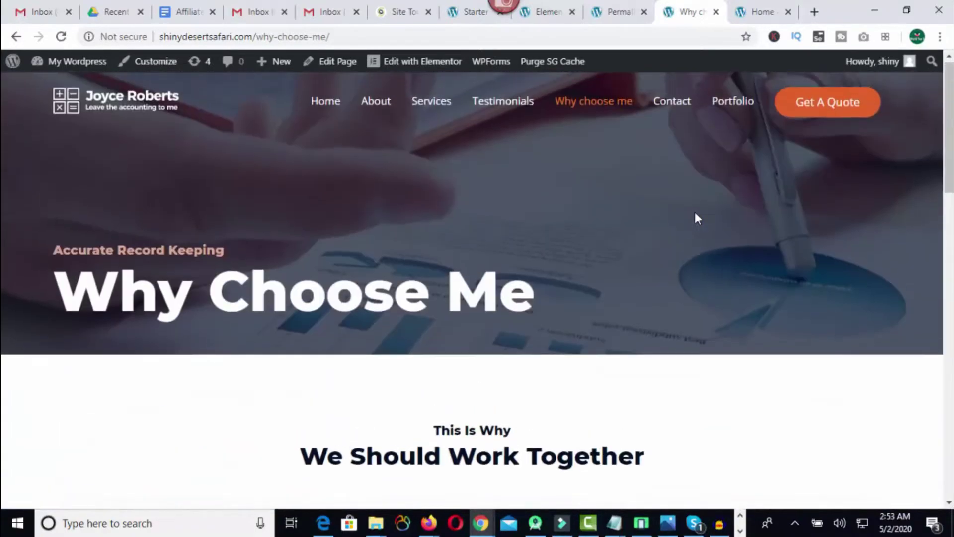
{"action": "left_click", "coordinate": [674, 112]}
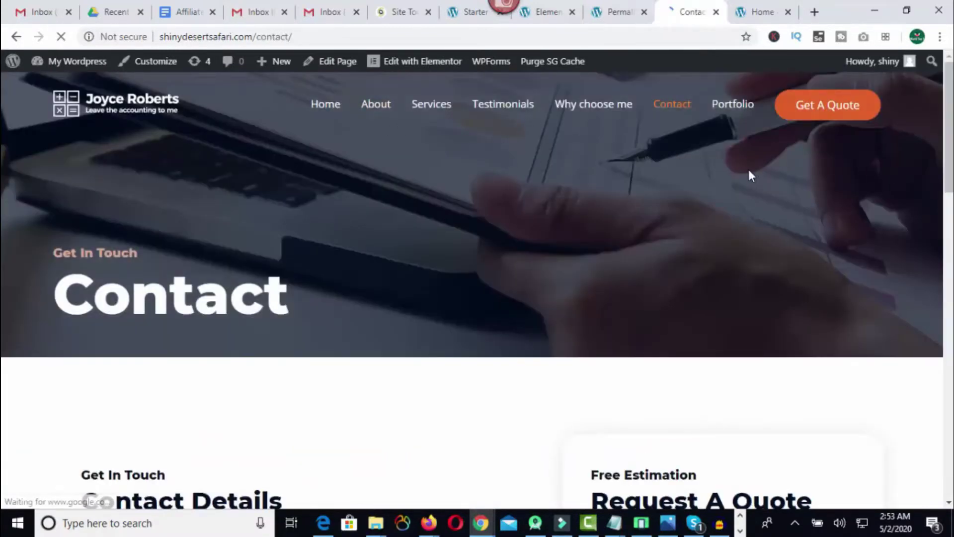
{"action": "scroll", "coordinate": [753, 174], "scroll_direction": "down", "scroll_amount": 10}
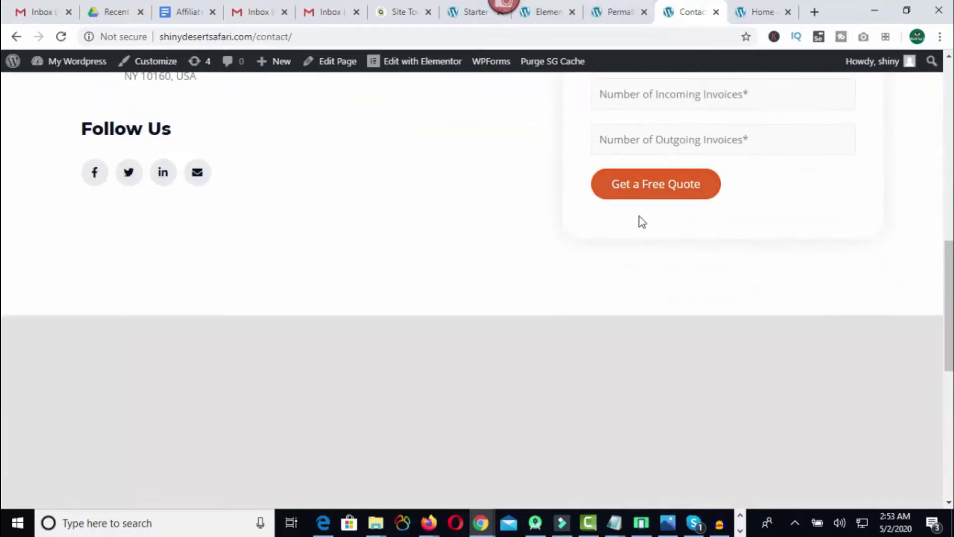
{"action": "scroll", "coordinate": [644, 219], "scroll_direction": "down", "scroll_amount": 6}
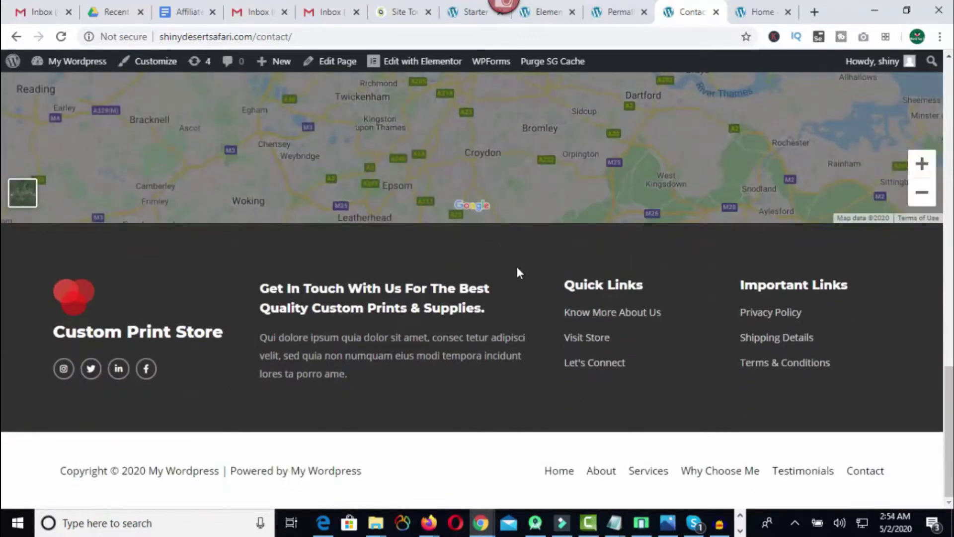
Step: Inspect the Contact page with the browser's developer tools and preview it in device emulation as an iPhone X
{"action": "right_click", "coordinate": [517, 268]}
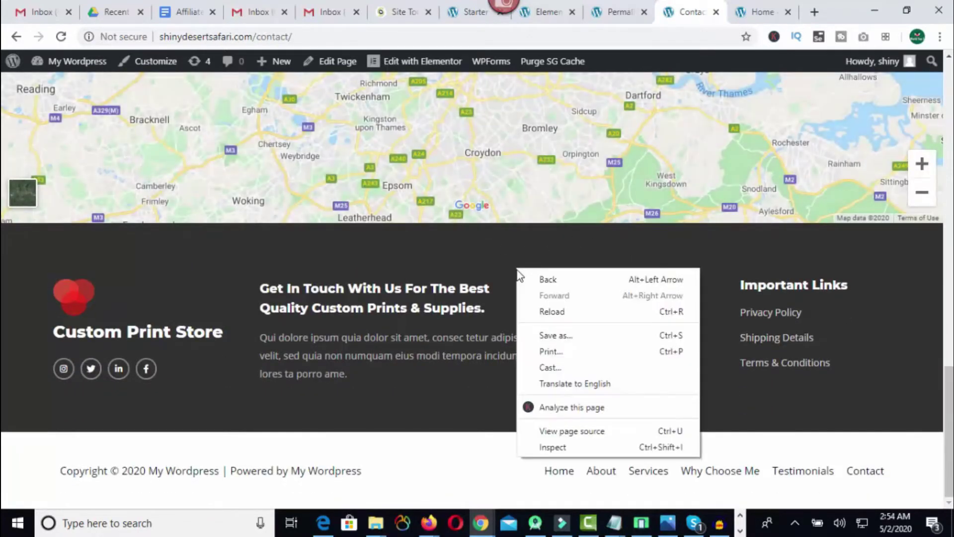
{"action": "left_click", "coordinate": [541, 447]}
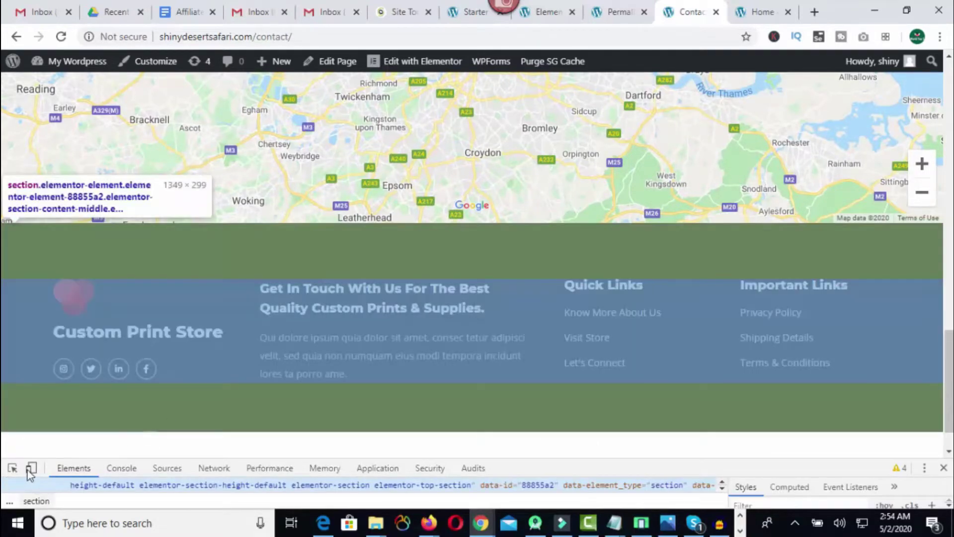
{"action": "left_click", "coordinate": [31, 468]}
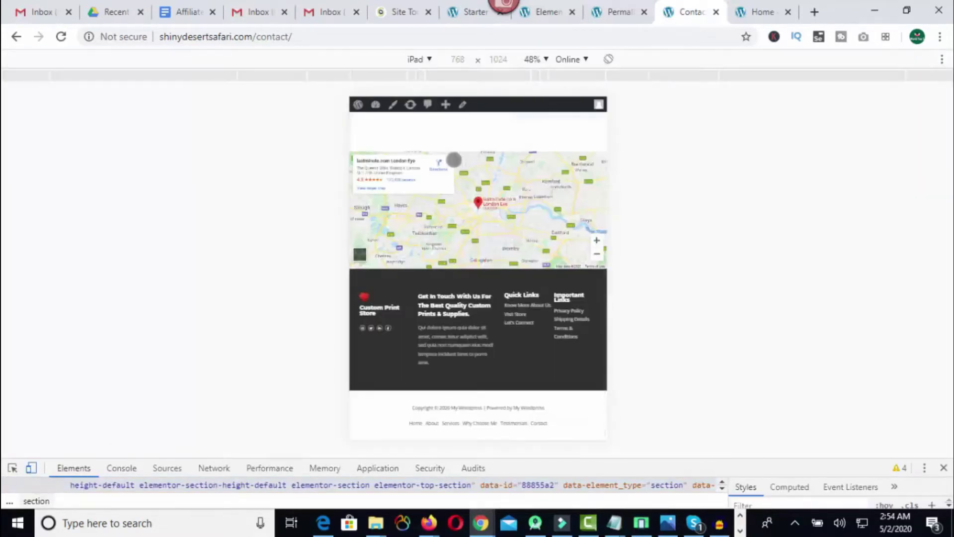
{"action": "left_click", "coordinate": [427, 59]}
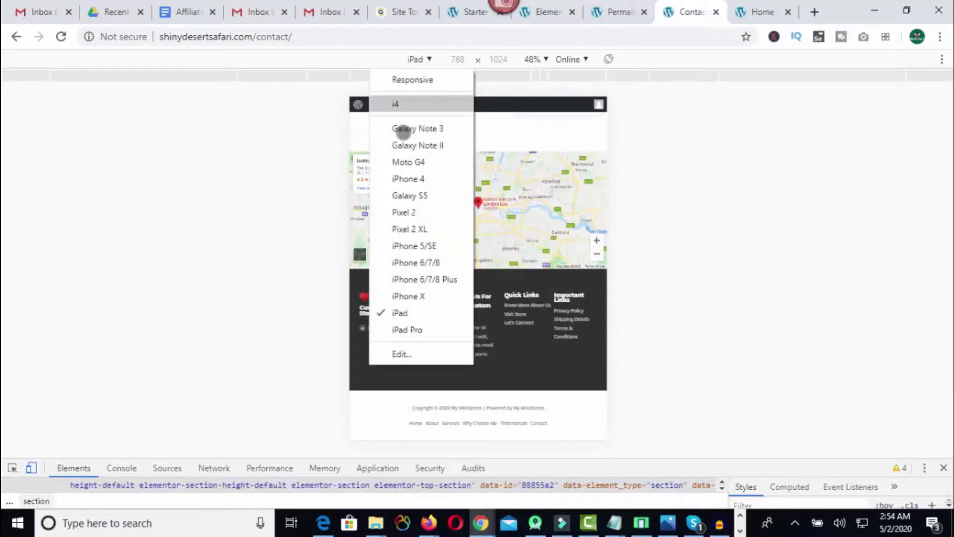
{"action": "left_click", "coordinate": [418, 296]}
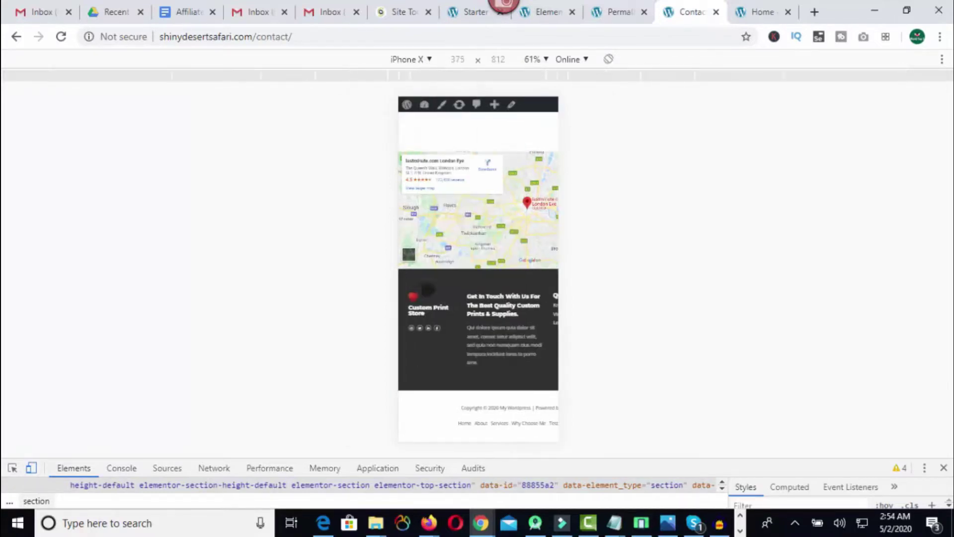
Step: Go to the Home page through the site's mobile navigation menu and review its phone layout down to the footer
{"action": "scroll", "coordinate": [554, 237], "scroll_direction": "up", "scroll_amount": 15}
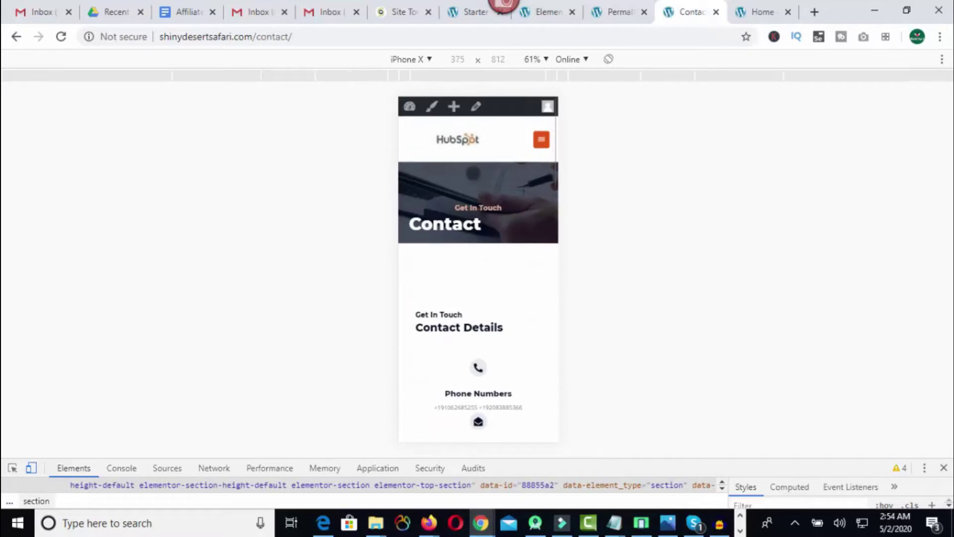
{"action": "left_click", "coordinate": [541, 140]}
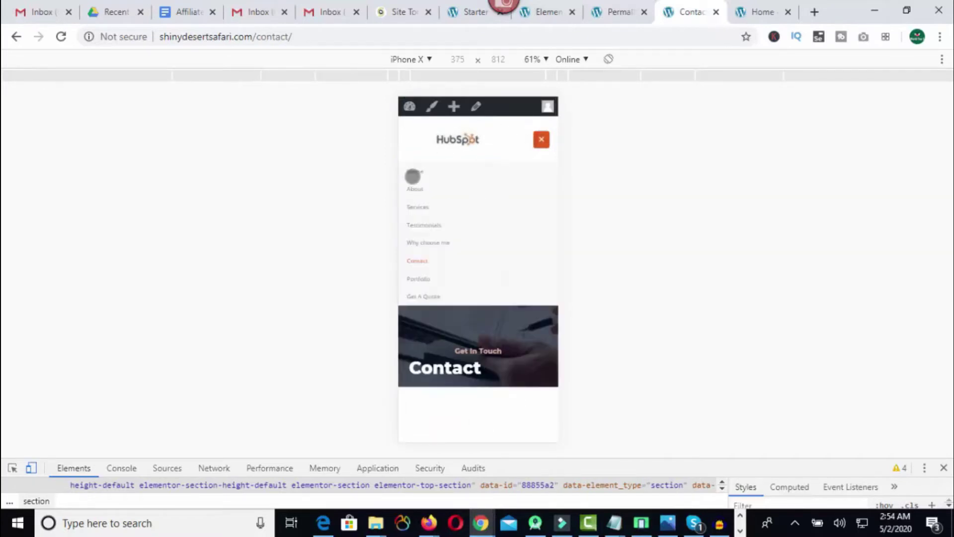
{"action": "left_click", "coordinate": [418, 171]}
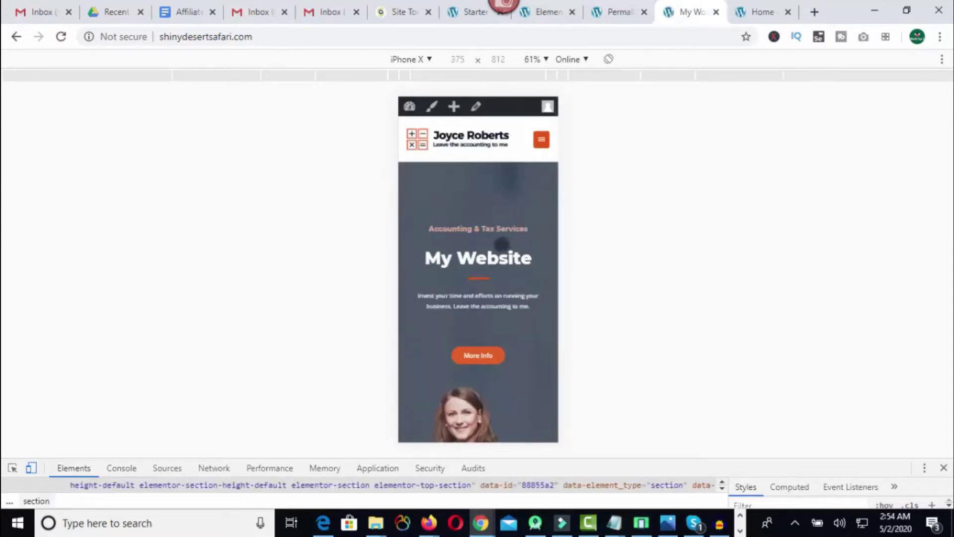
{"action": "scroll", "coordinate": [501, 244], "scroll_direction": "down", "scroll_amount": 3}
{"action": "scroll", "coordinate": [493, 250], "scroll_direction": "up", "scroll_amount": 3}
{"action": "scroll", "coordinate": [494, 253], "scroll_direction": "down", "scroll_amount": 1}
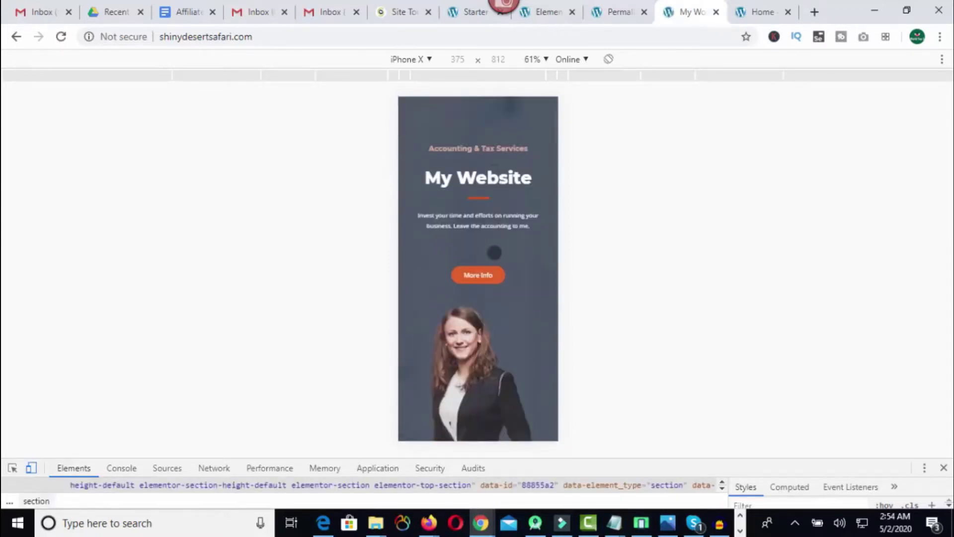
{"action": "scroll", "coordinate": [494, 253], "scroll_direction": "down", "scroll_amount": 10}
{"action": "scroll", "coordinate": [494, 251], "scroll_direction": "down", "scroll_amount": 10}
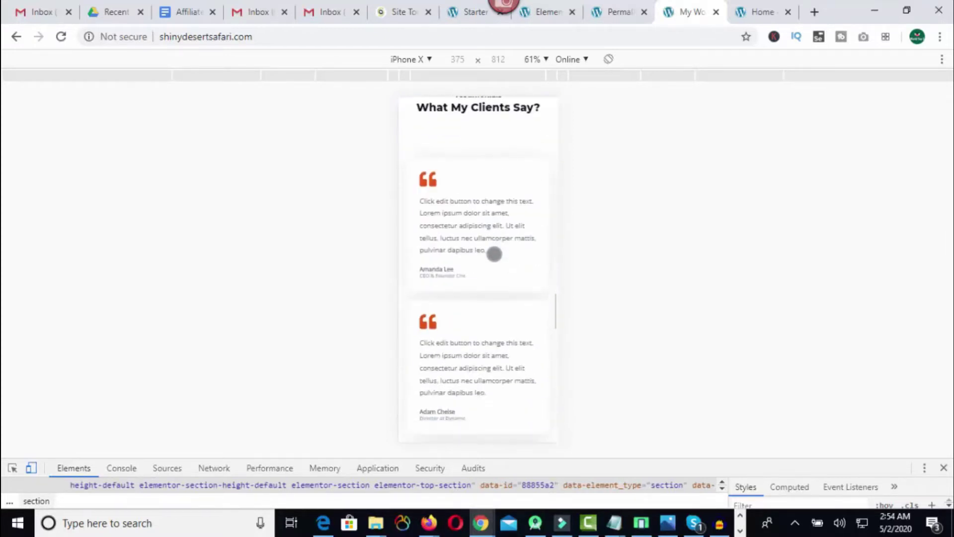
{"action": "scroll", "coordinate": [494, 254], "scroll_direction": "down", "scroll_amount": 10}
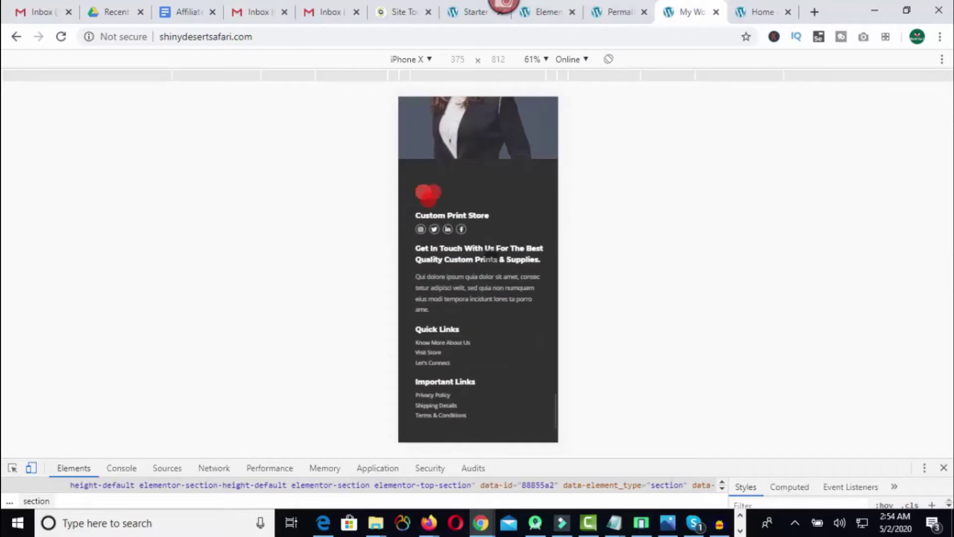
{"action": "scroll", "coordinate": [491, 257], "scroll_direction": "down", "scroll_amount": 2}
Step: Switch the emulated device to iPad and review the home page's tablet layout
{"action": "left_click", "coordinate": [422, 60]}
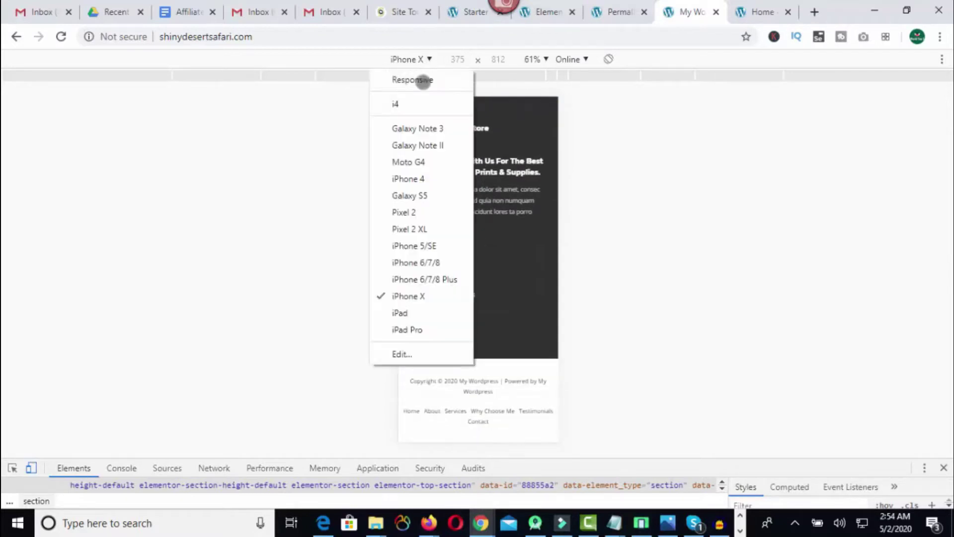
{"action": "left_click", "coordinate": [400, 312]}
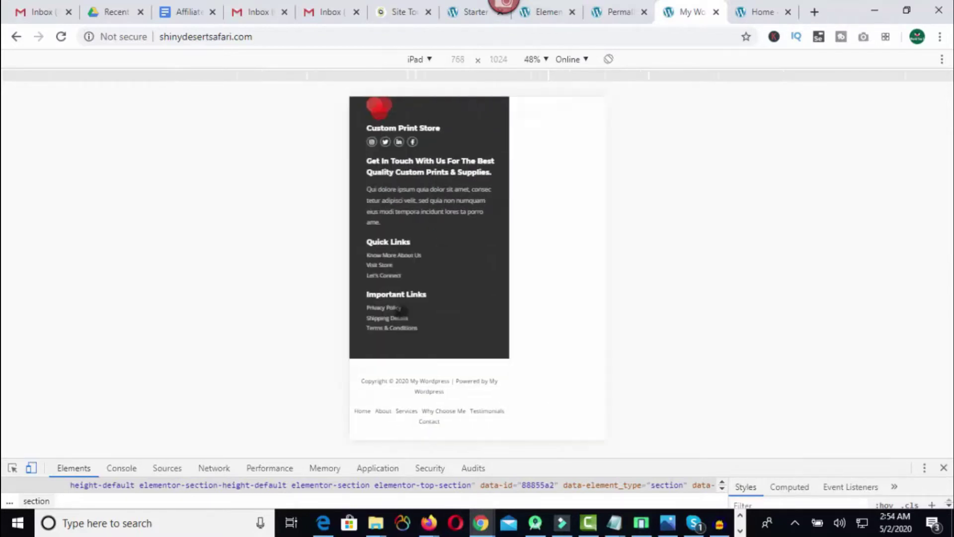
{"action": "scroll", "coordinate": [519, 274], "scroll_direction": "up", "scroll_amount": 5}
{"action": "scroll", "coordinate": [518, 273], "scroll_direction": "up", "scroll_amount": 10}
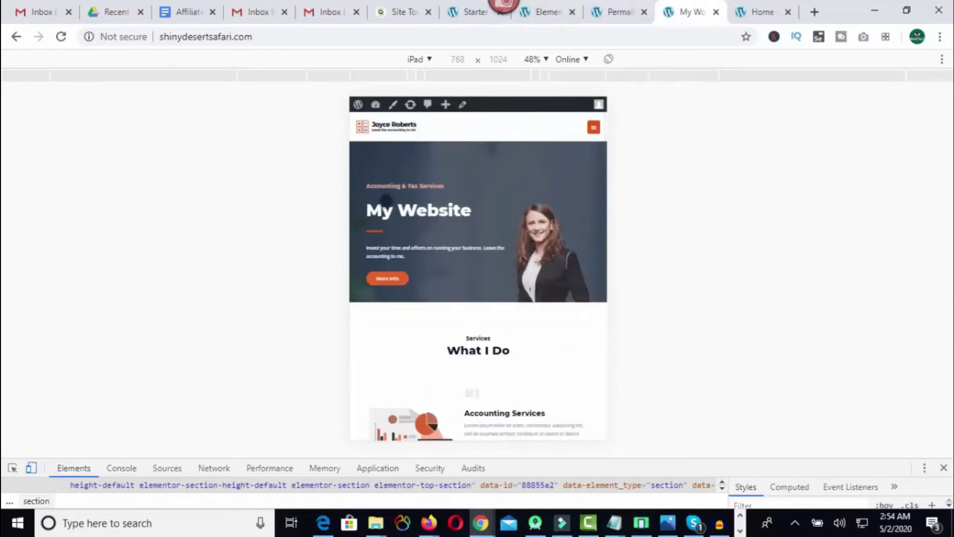
{"action": "scroll", "coordinate": [449, 273], "scroll_direction": "down", "scroll_amount": 15}
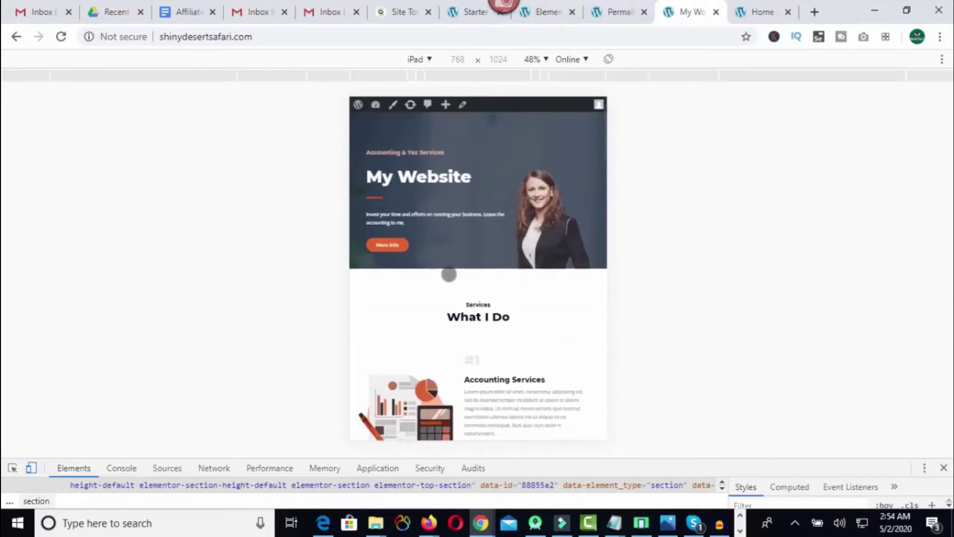
{"action": "scroll", "coordinate": [448, 275], "scroll_direction": "down", "scroll_amount": 6}
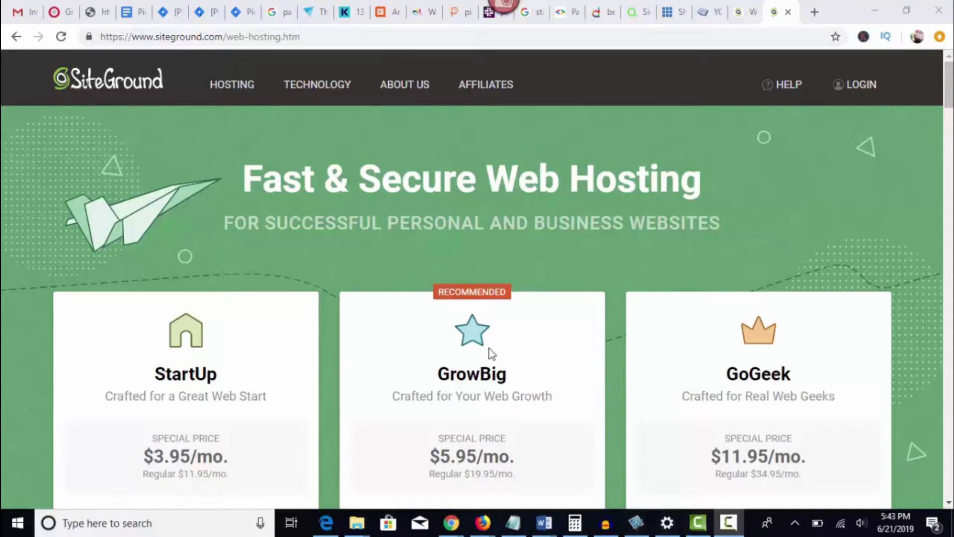
Step: Compare the StartUp, GrowBig and GoGeek hosting plans and choose the GrowBig plan
{"action": "scroll", "coordinate": [494, 352], "scroll_direction": "down", "scroll_amount": 1}
{"action": "scroll", "coordinate": [367, 326], "scroll_direction": "down", "scroll_amount": 1}
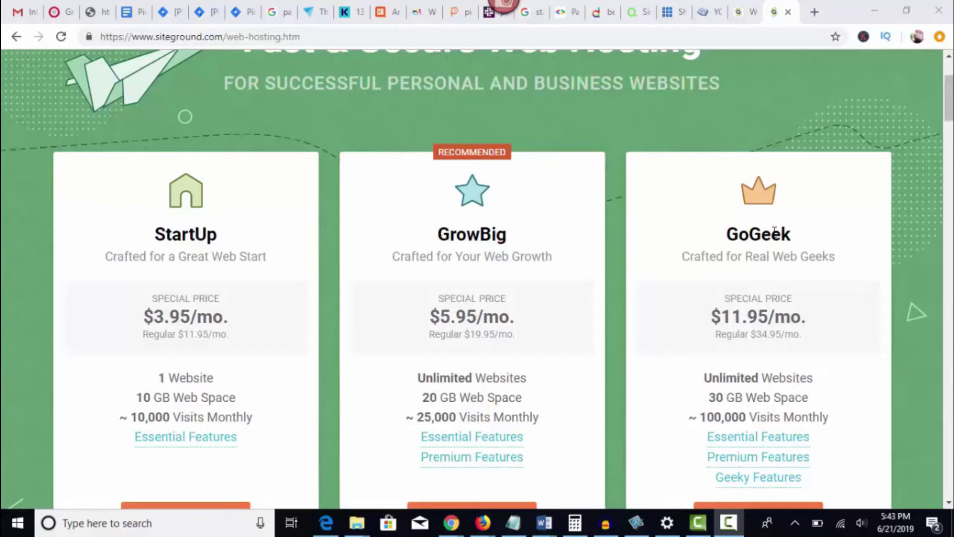
{"action": "scroll", "coordinate": [437, 249], "scroll_direction": "down", "scroll_amount": 1}
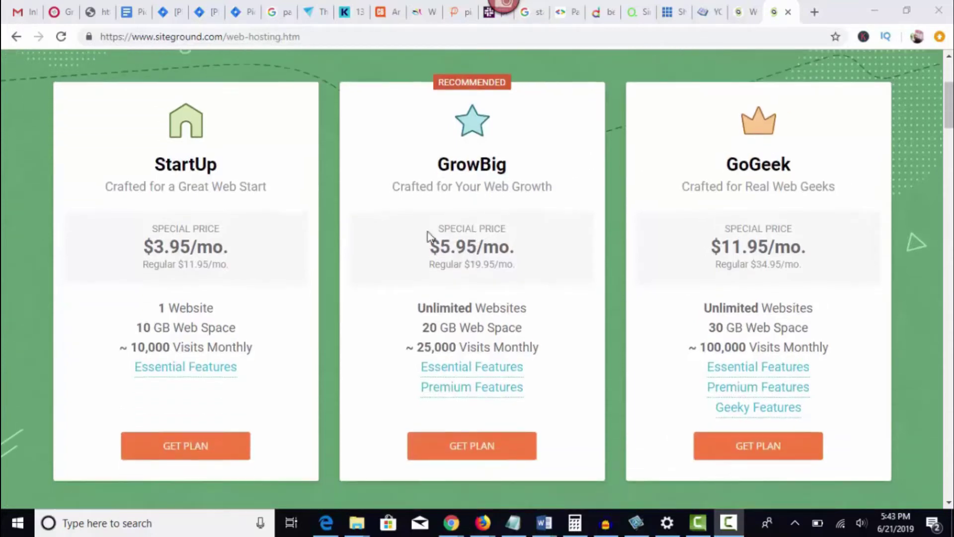
{"action": "scroll", "coordinate": [448, 218], "scroll_direction": "down", "scroll_amount": 1}
{"action": "scroll", "coordinate": [447, 299], "scroll_direction": "down", "scroll_amount": 1}
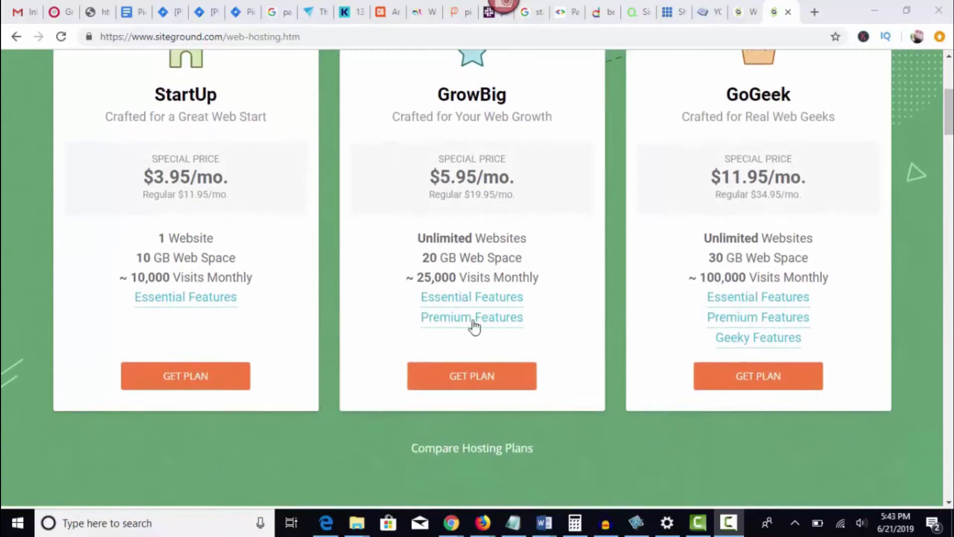
{"action": "left_click", "coordinate": [469, 386]}
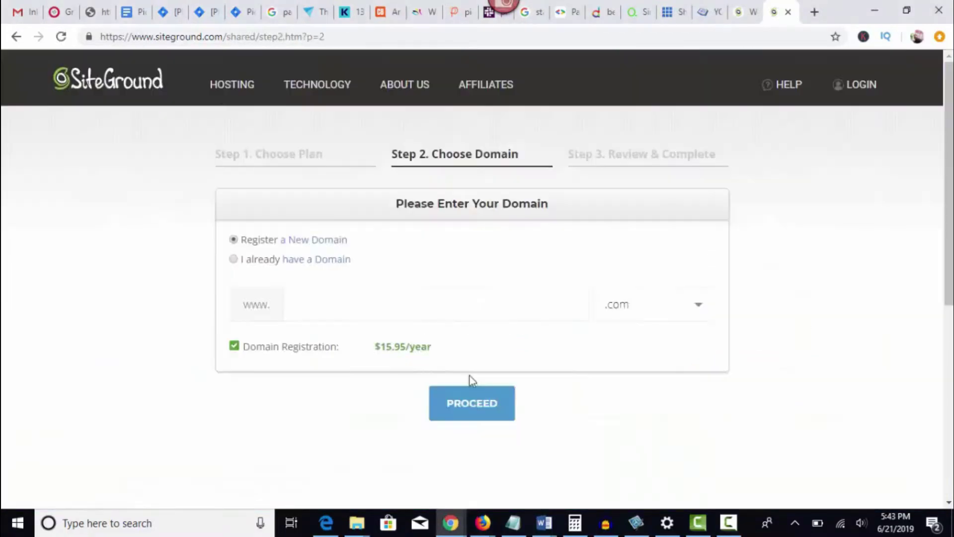
Step: Enter createwebsitelayouts with the .com extension as the new domain to register and proceed to the review stage
{"action": "left_click", "coordinate": [310, 307]}
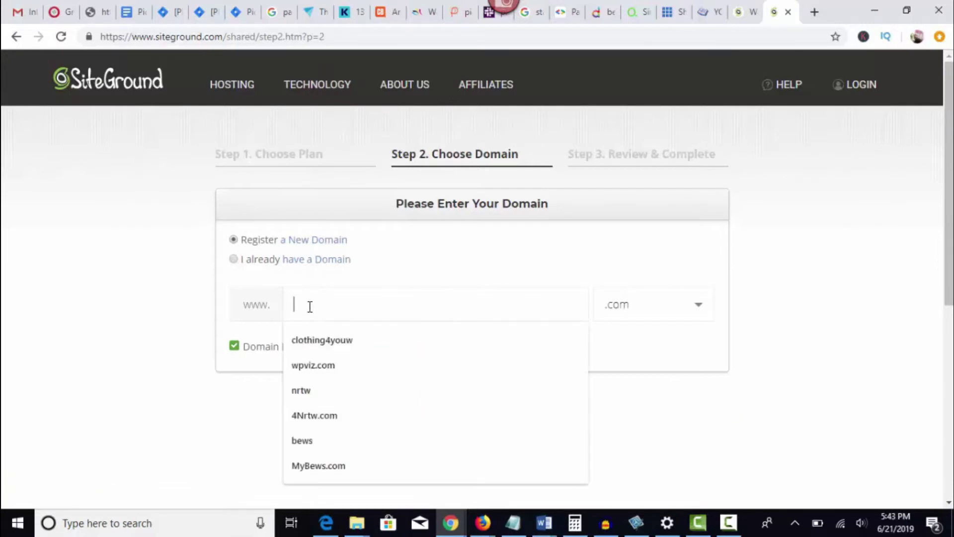
{"action": "left_click", "coordinate": [318, 417]}
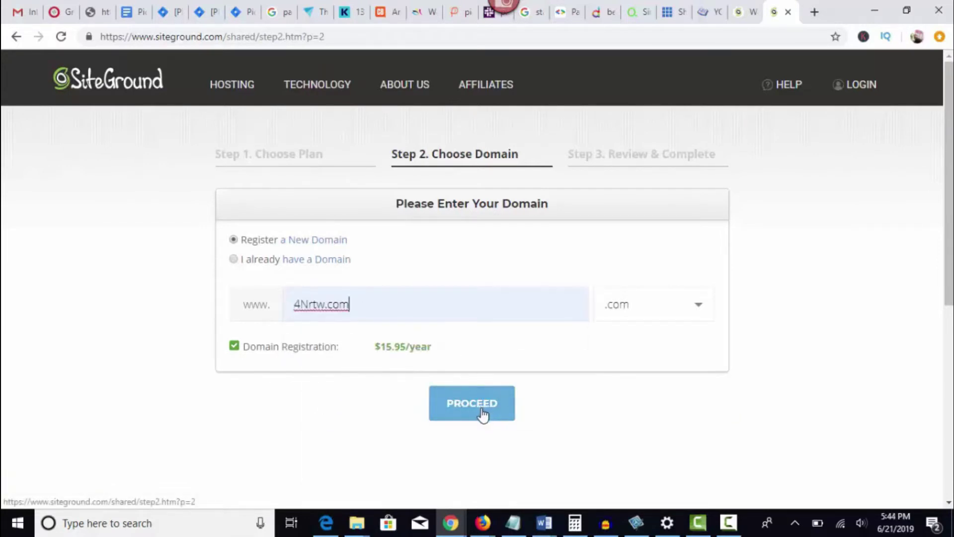
{"action": "triple_click", "coordinate": [364, 311]}
{"action": "type", "text": "createwebsitelayouts"}
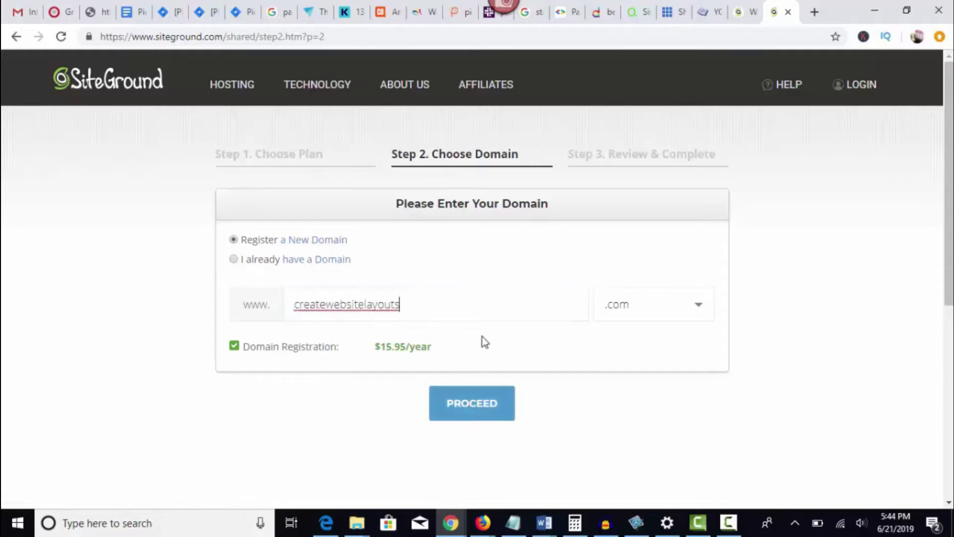
{"action": "left_click", "coordinate": [467, 410]}
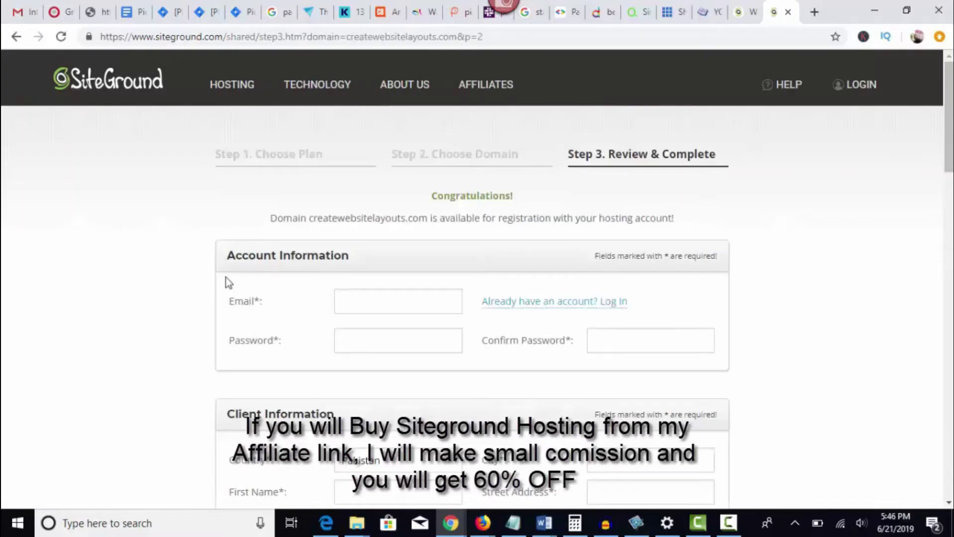
Step: Set the hosting period to 12 months in the order's purchase information
{"action": "scroll", "coordinate": [306, 430], "scroll_direction": "down", "scroll_amount": 1}
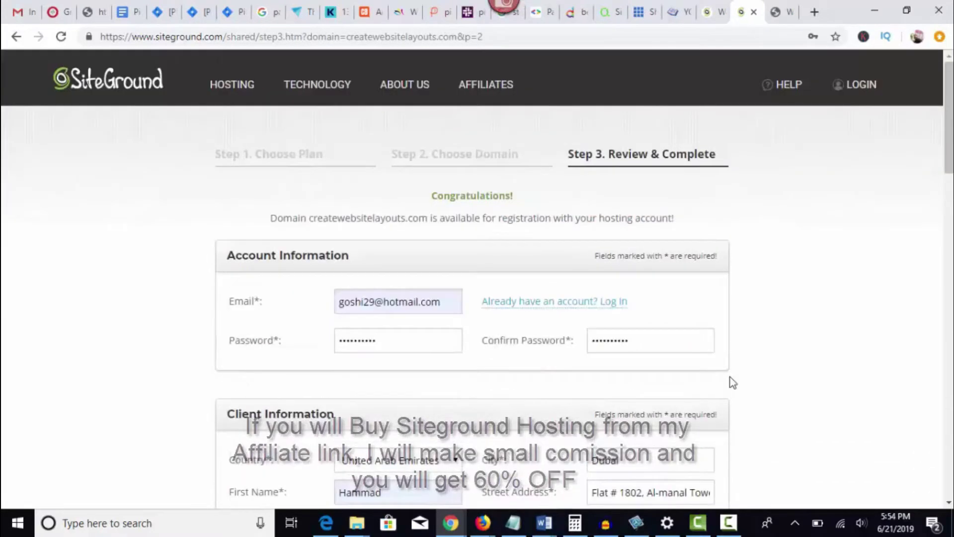
{"action": "scroll", "coordinate": [729, 385], "scroll_direction": "down", "scroll_amount": 7}
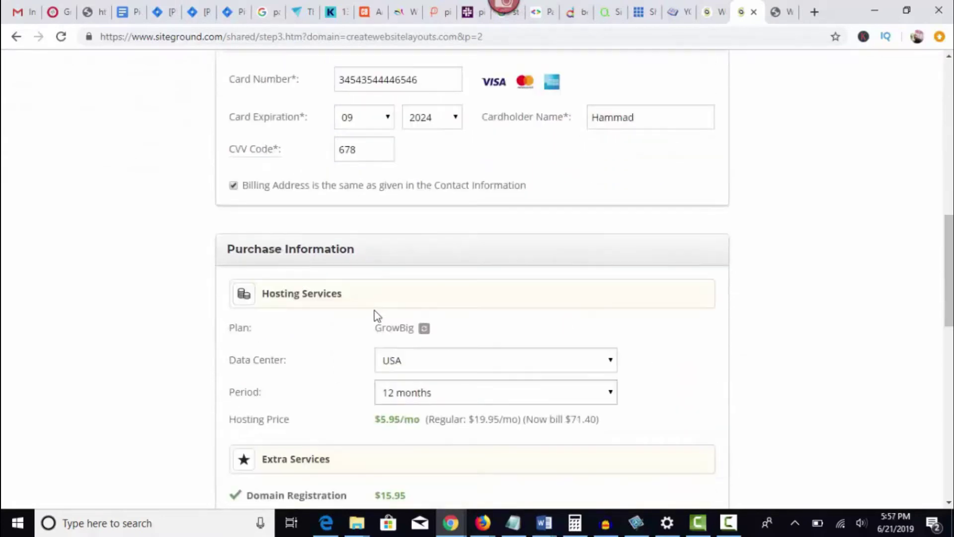
{"action": "scroll", "coordinate": [438, 293], "scroll_direction": "down", "scroll_amount": 3}
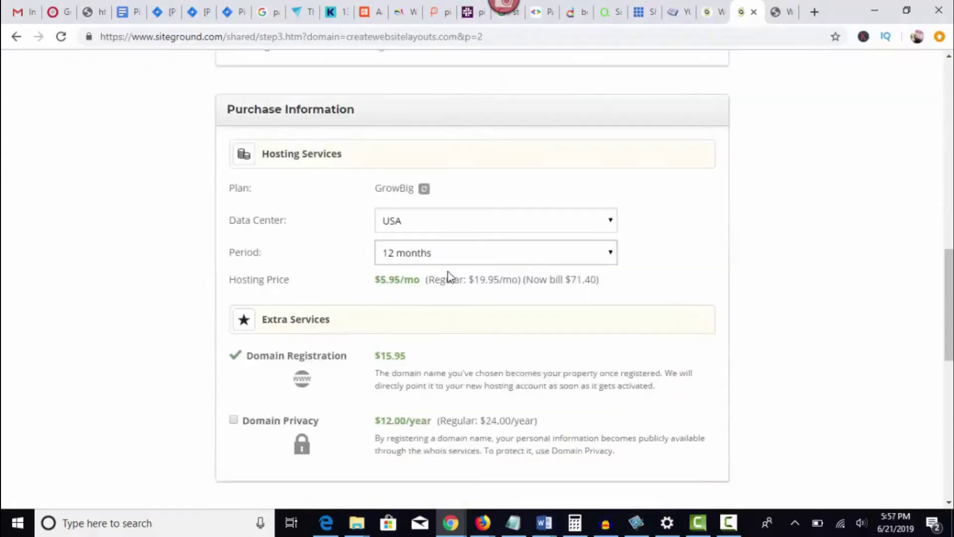
{"action": "left_click", "coordinate": [611, 254]}
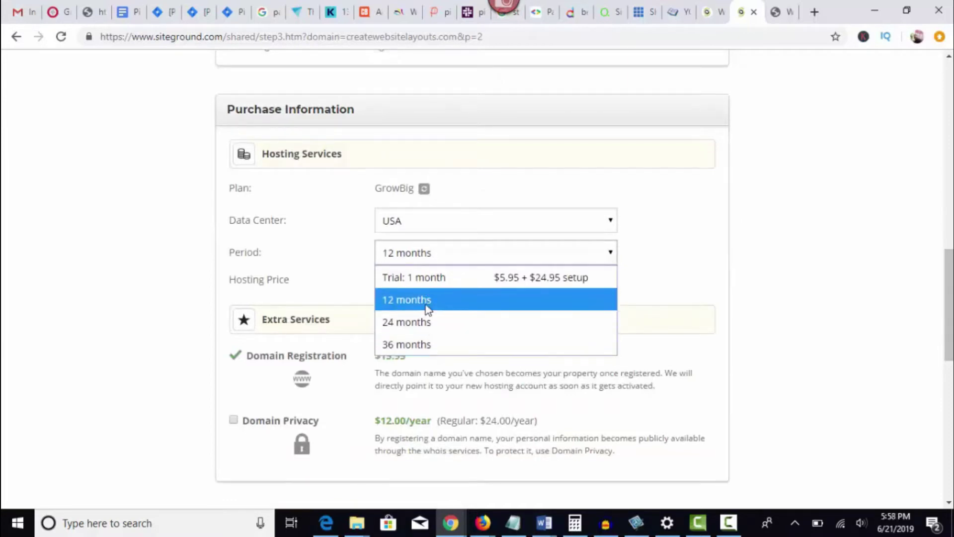
{"action": "left_click", "coordinate": [426, 304]}
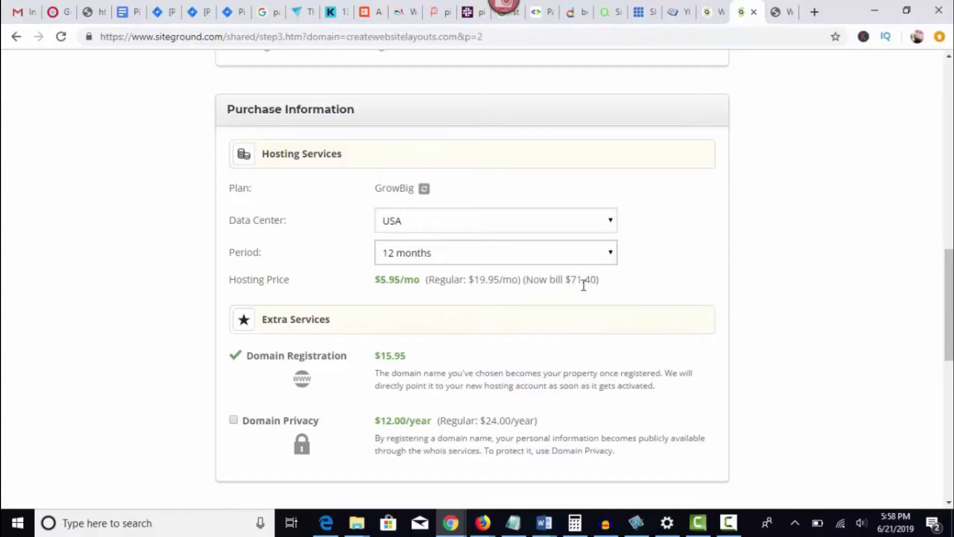
Step: Review the order's total and domain registration price, then agree to the Terms of Service and Privacy Policy and submit the payment
{"action": "scroll", "coordinate": [595, 282], "scroll_direction": "down", "scroll_amount": 4}
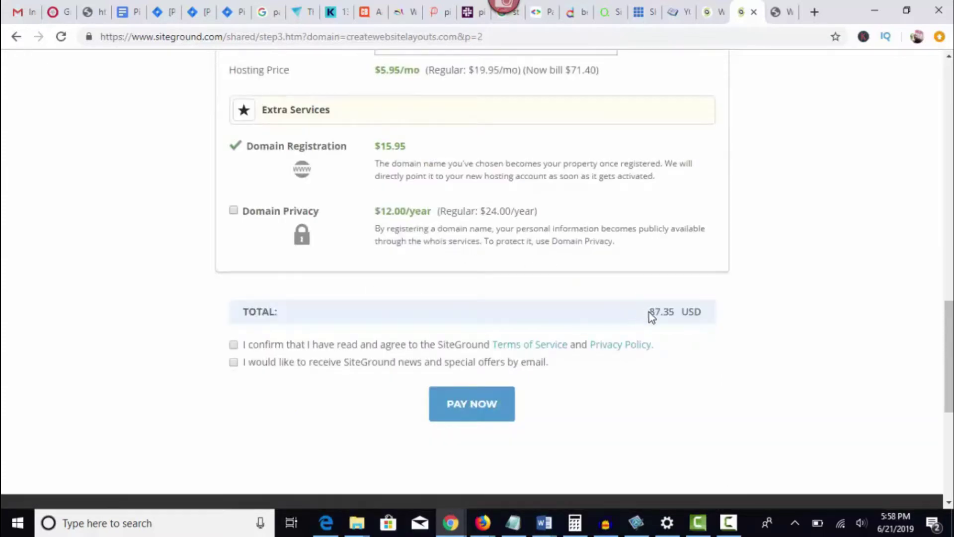
{"action": "left_click_drag", "start_coordinate": [651, 312], "coordinate": [690, 313]}
{"action": "scroll", "coordinate": [351, 256], "scroll_direction": "up", "scroll_amount": 1}
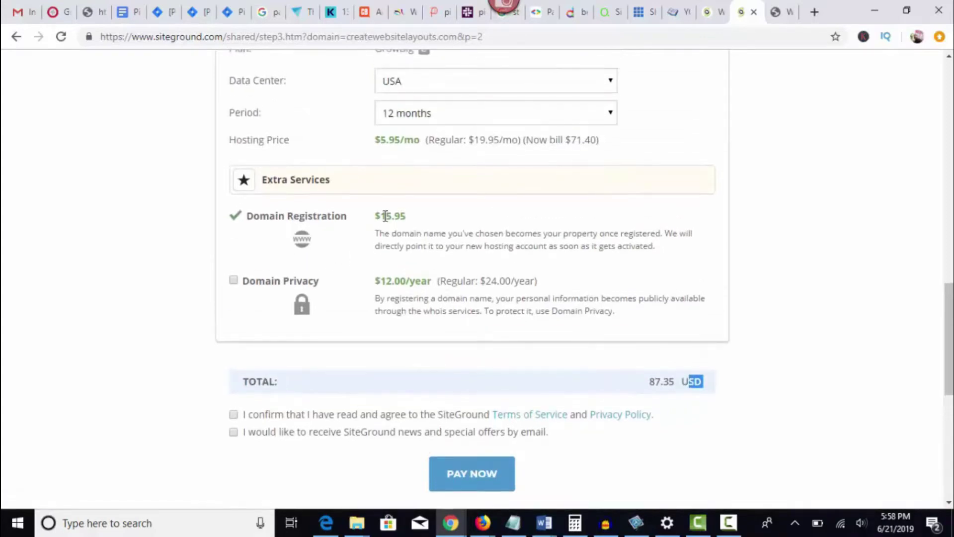
{"action": "left_click_drag", "start_coordinate": [381, 217], "coordinate": [406, 218]}
{"action": "scroll", "coordinate": [369, 322], "scroll_direction": "down", "scroll_amount": 1}
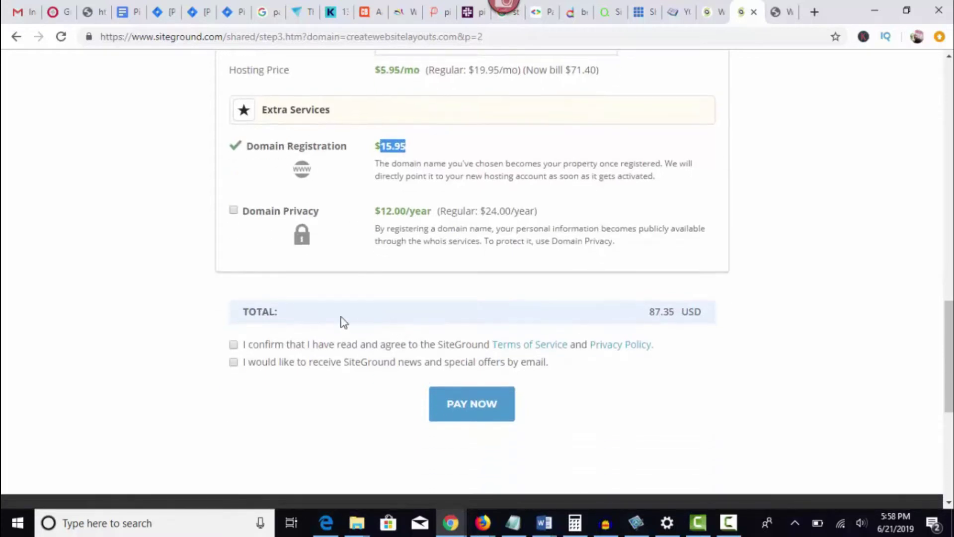
{"action": "left_click", "coordinate": [234, 345]}
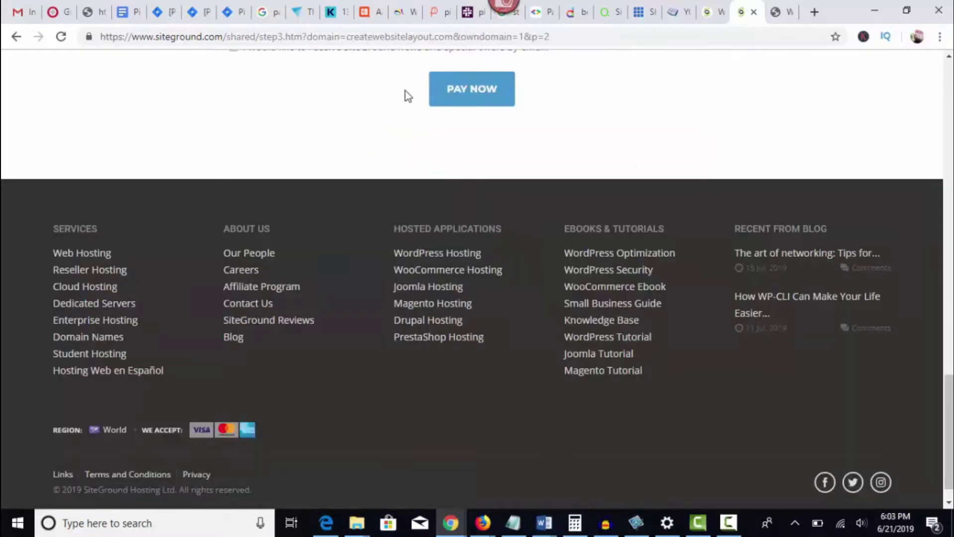
{"action": "left_click", "coordinate": [462, 90]}
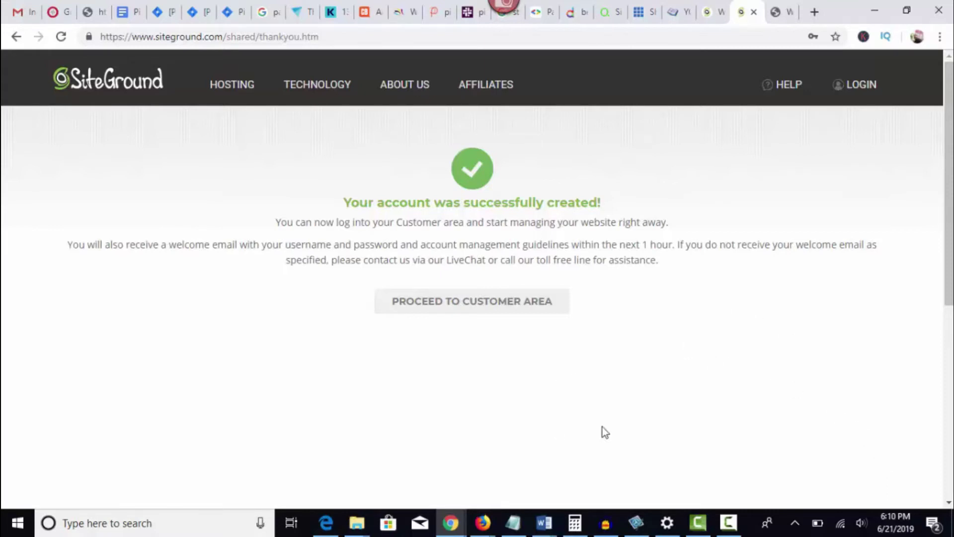
Step: Proceed to the customer area and set up a new website with WordPress, finishing the wizard without adding SG Site Scanner
{"action": "left_click", "coordinate": [443, 308]}
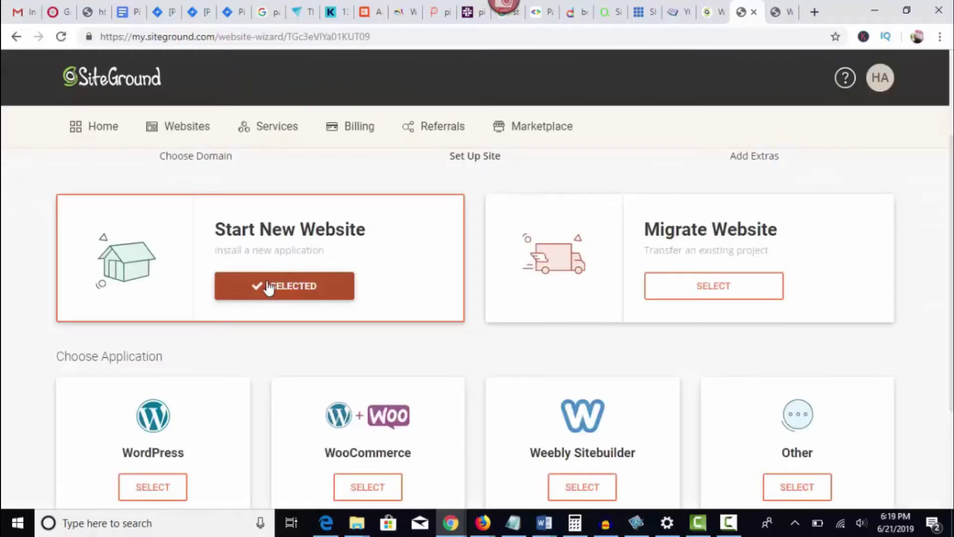
{"action": "scroll", "coordinate": [273, 294], "scroll_direction": "down", "scroll_amount": 3}
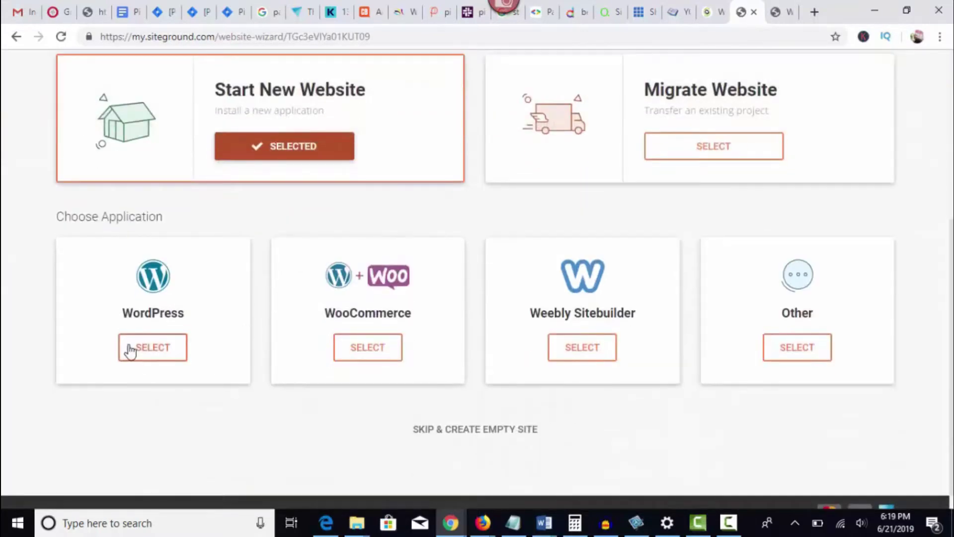
{"action": "left_click", "coordinate": [153, 351]}
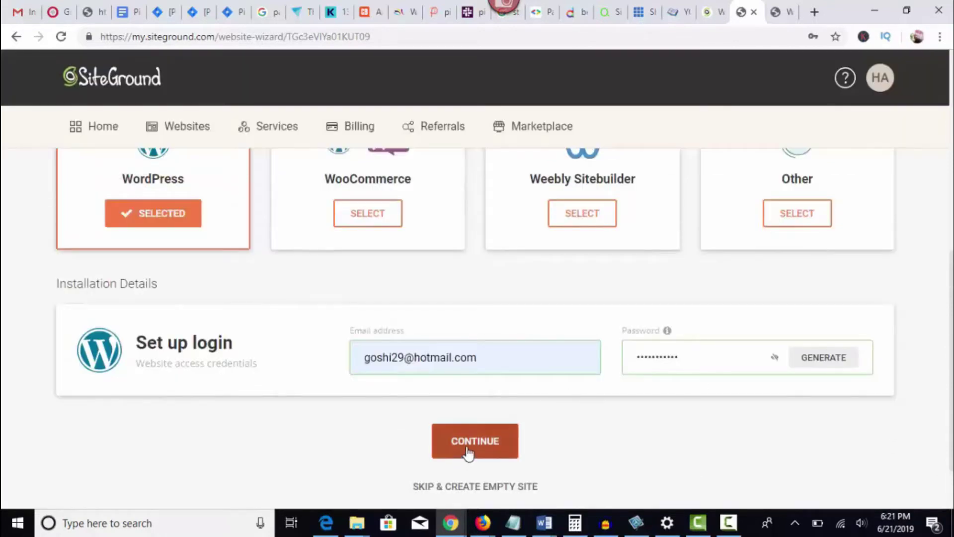
{"action": "left_click", "coordinate": [471, 448]}
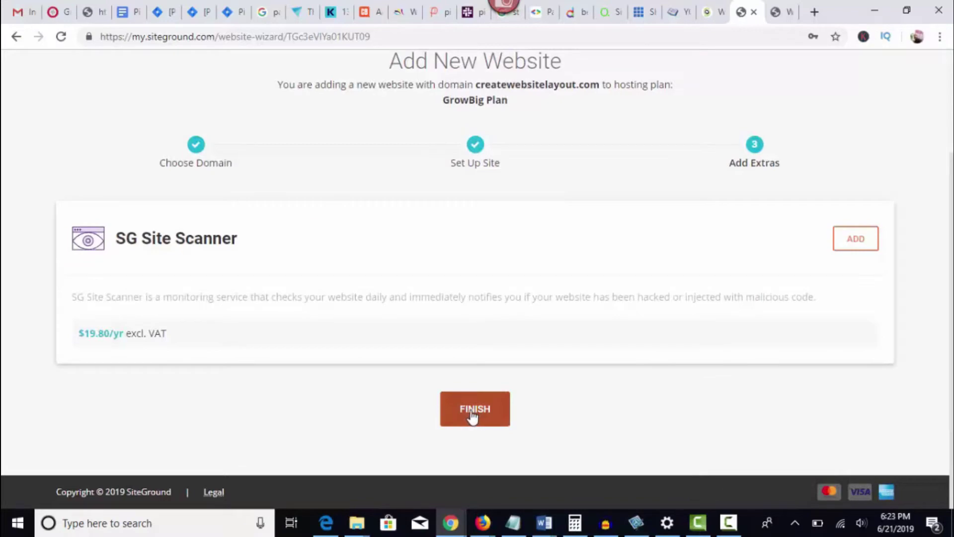
{"action": "left_click", "coordinate": [472, 413]}
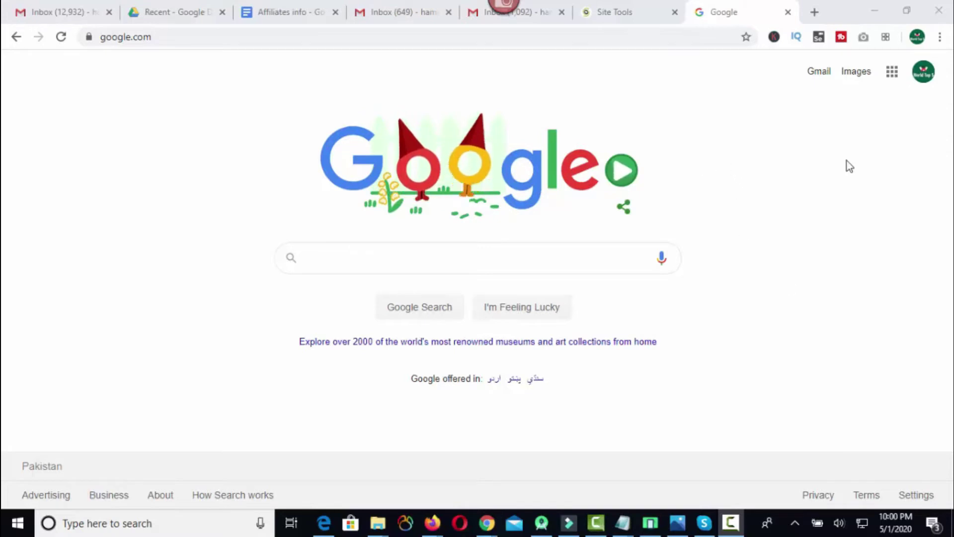
Step: Open the newly installed WordPress site at shinydesertsafari.com
{"action": "left_click", "coordinate": [124, 41]}
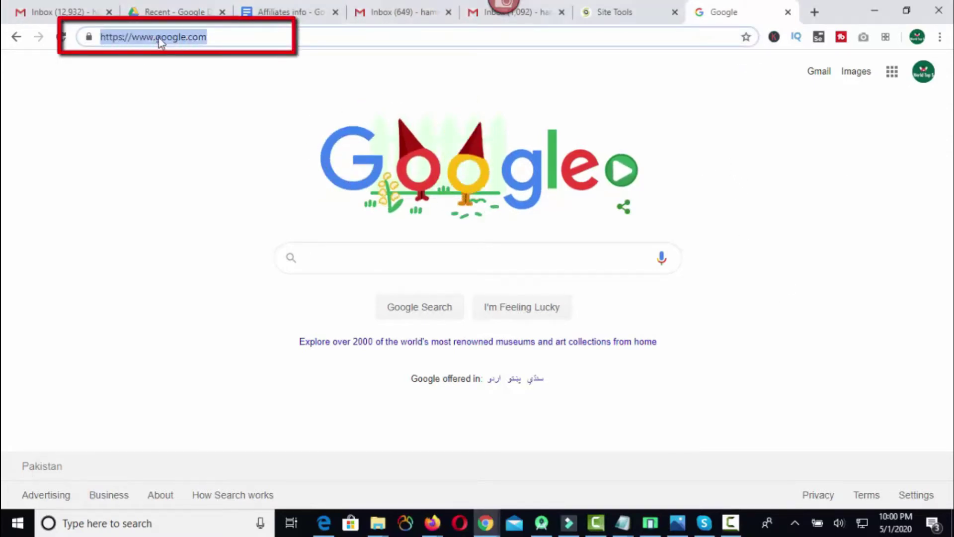
{"action": "type", "text": "shinydesertsafari"}
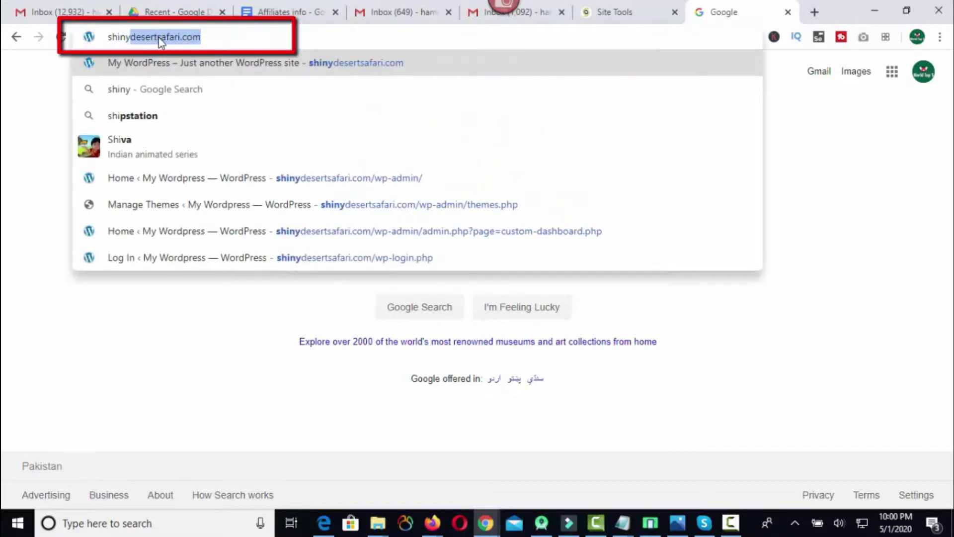
{"action": "key", "text": "Return"}
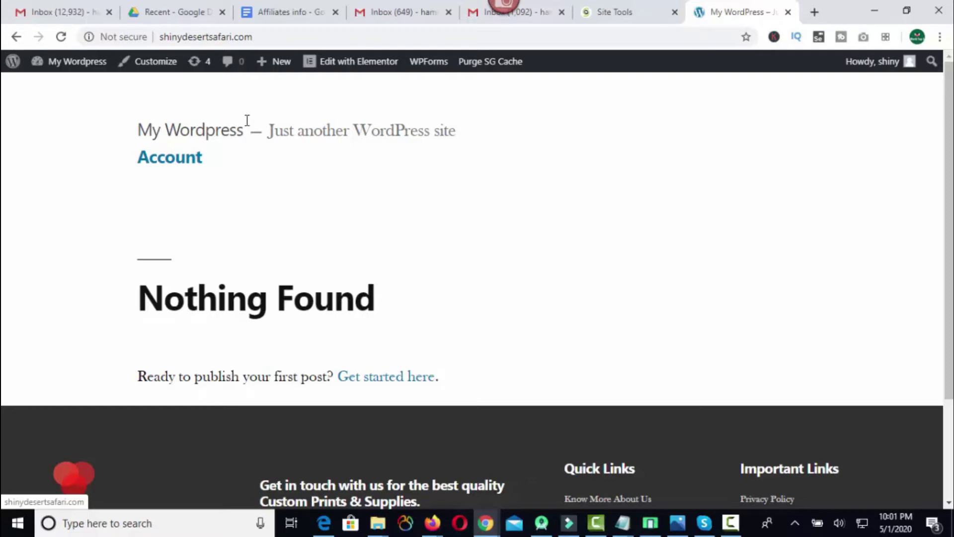
Step: Open the WordPress admin login page by going to shinydesertsafari.com/wp-admin/
{"action": "left_click", "coordinate": [257, 38]}
{"action": "left_click", "coordinate": [270, 37]}
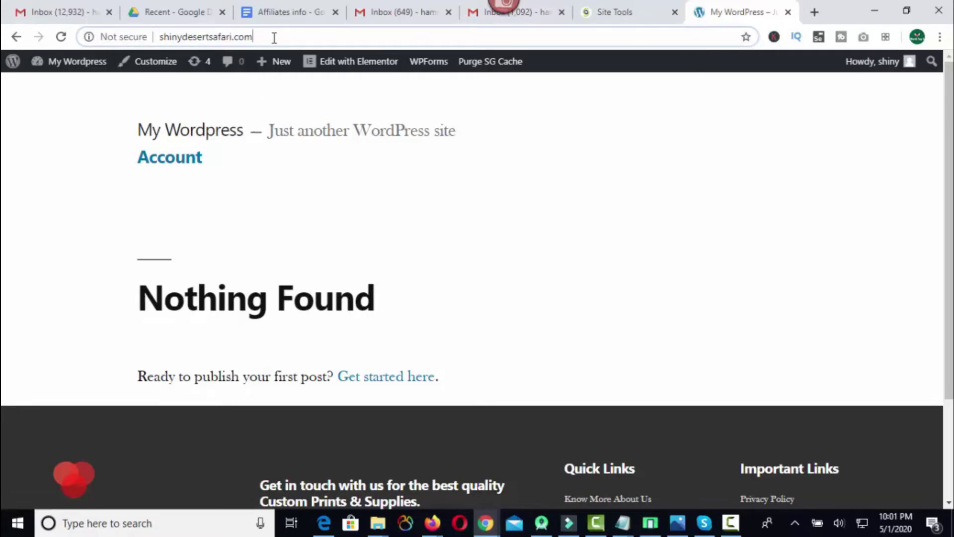
{"action": "type", "text": "/wp"}
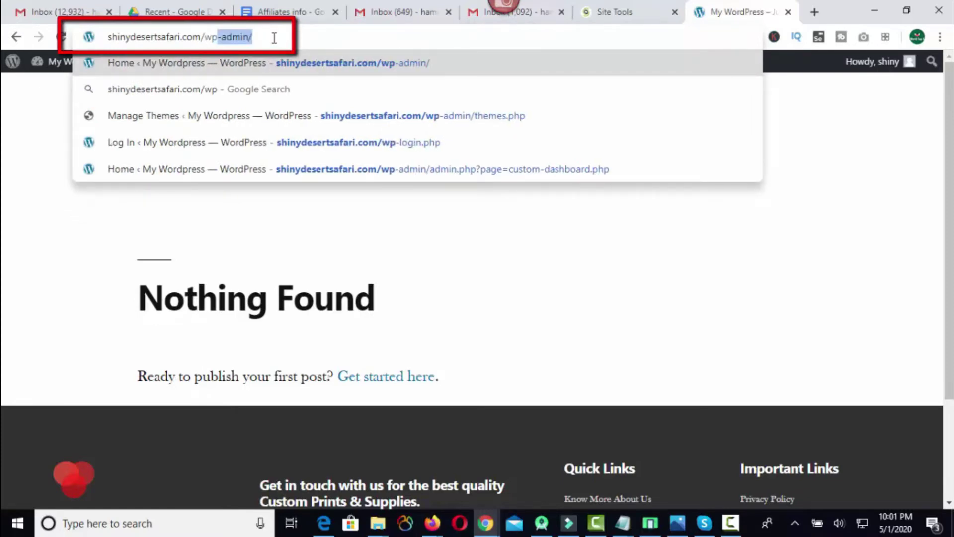
{"action": "key", "text": "Return"}
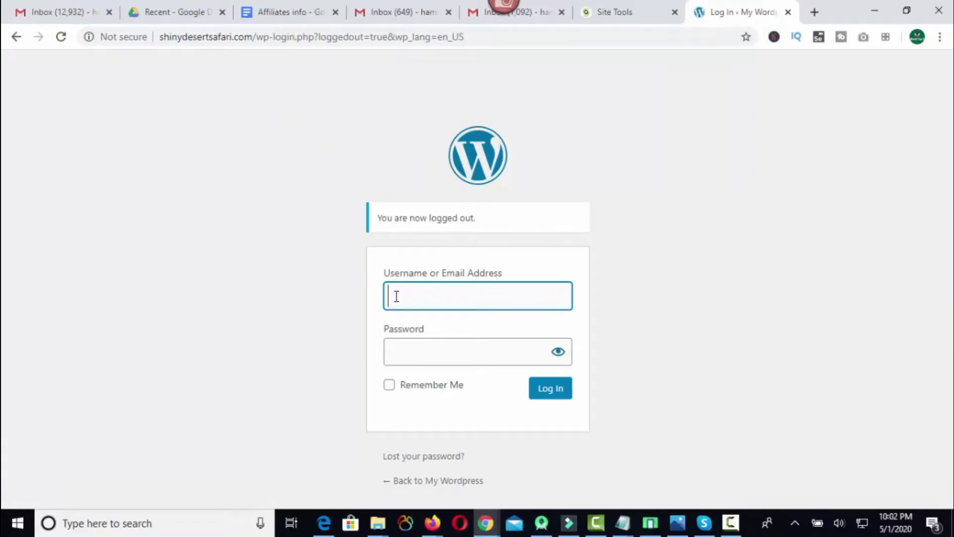
Step: Log in to the WordPress dashboard with the account's username and password
{"action": "type", "text": "shi"}
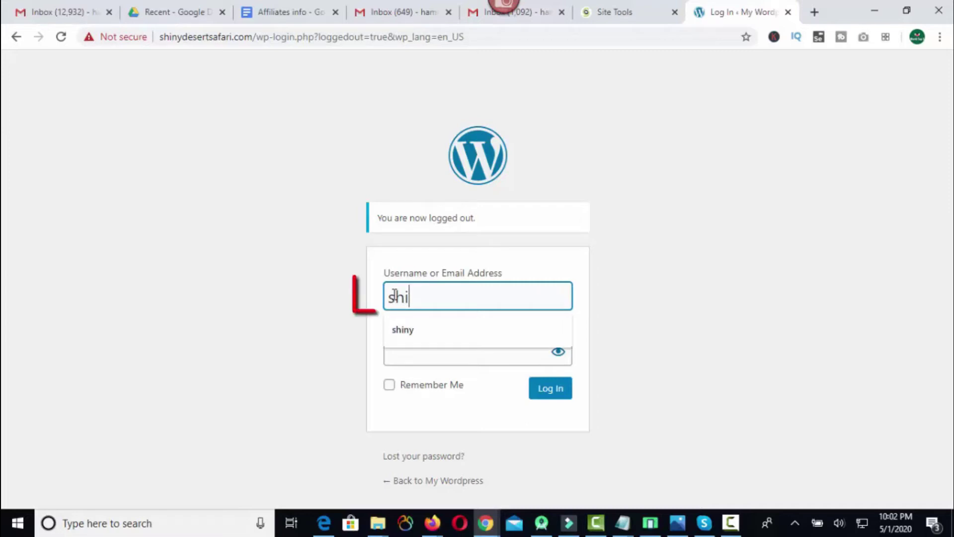
{"action": "type", "text": "ny"}
{"action": "key", "text": "Tab"}
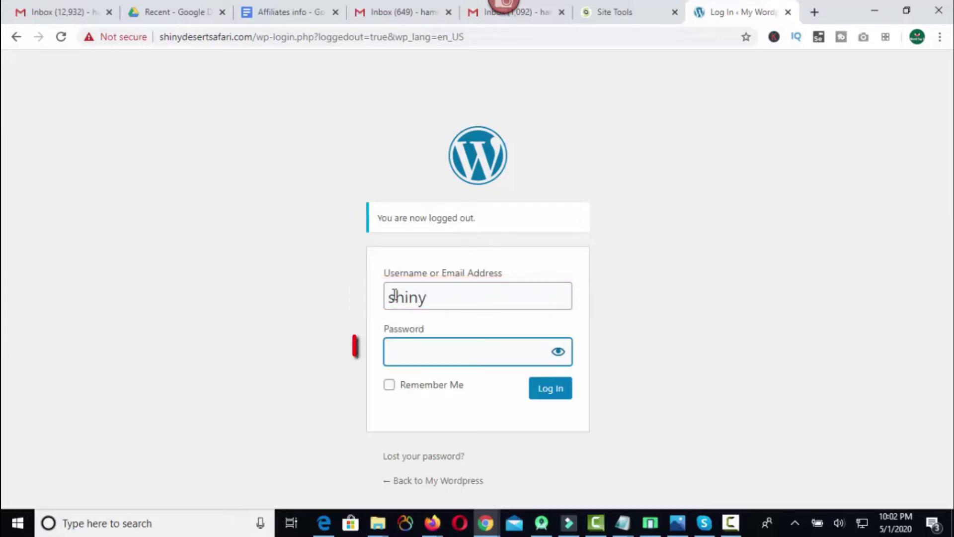
{"action": "key", "text": "ctrl+v"}
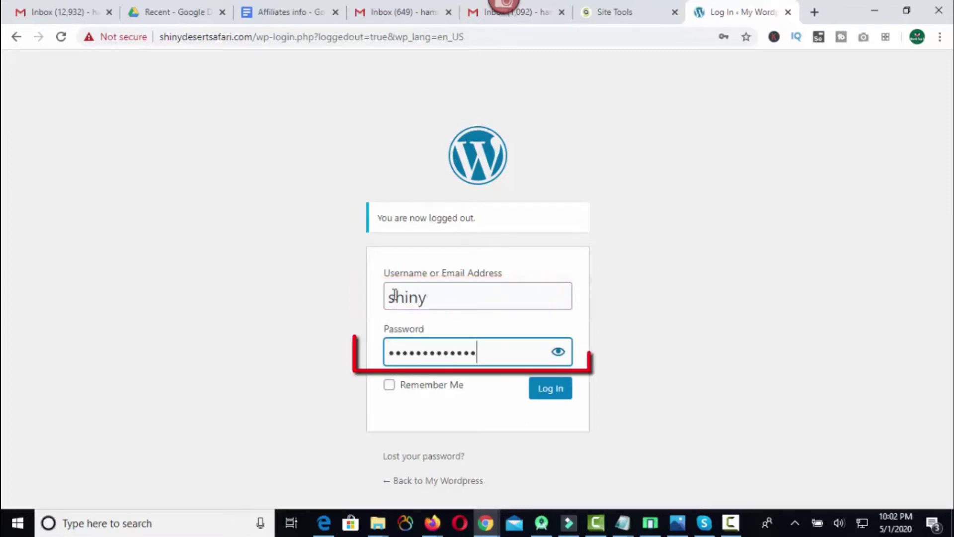
{"action": "left_click", "coordinate": [551, 391]}
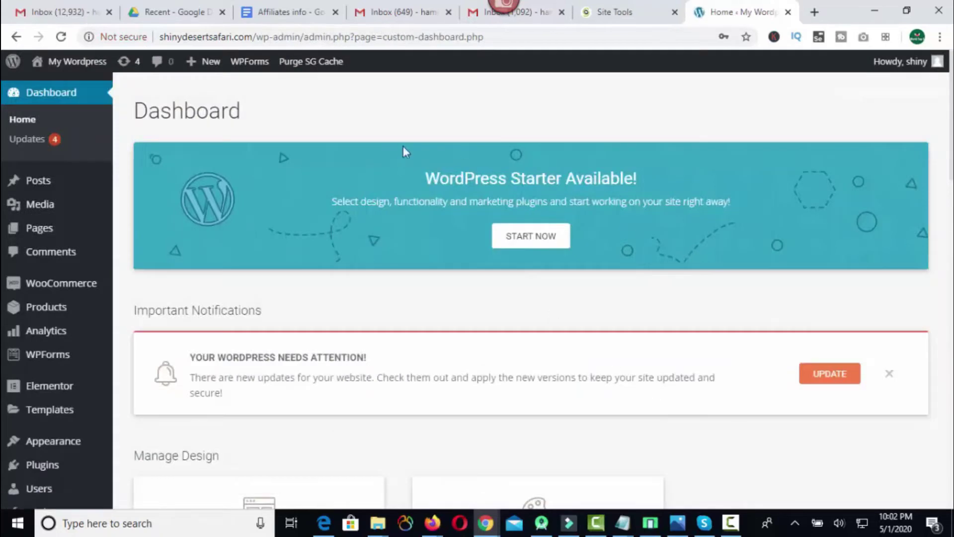
{"action": "left_click_drag", "start_coordinate": [135, 111], "coordinate": [247, 125]}
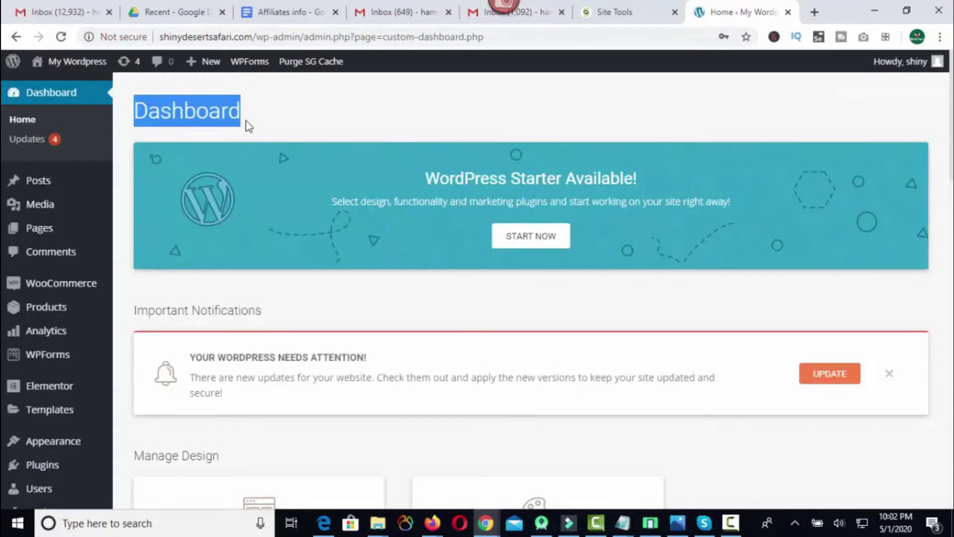
{"action": "left_click", "coordinate": [247, 126]}
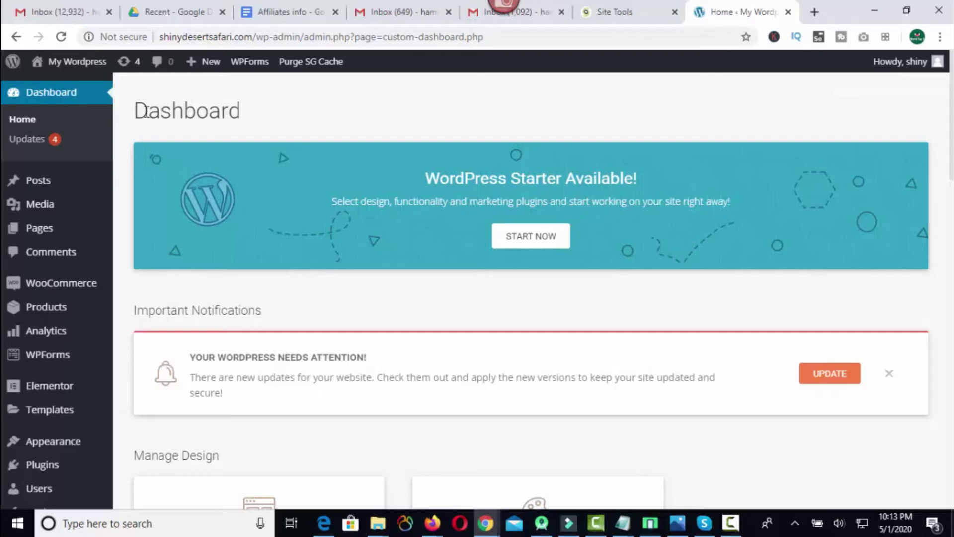
{"action": "mouse_move", "coordinate": [210, 70]}
{"action": "mouse_move", "coordinate": [50, 449]}
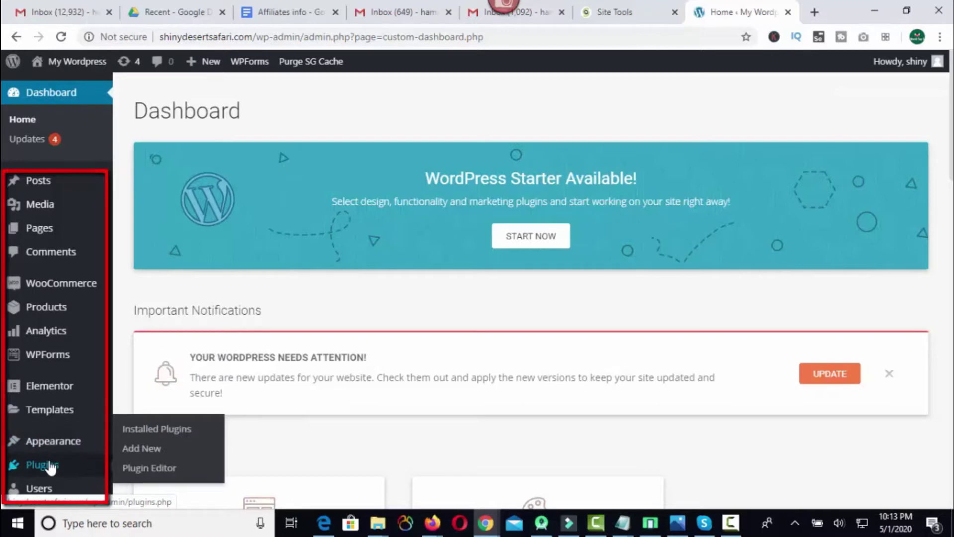
{"action": "triple_click", "coordinate": [154, 310]}
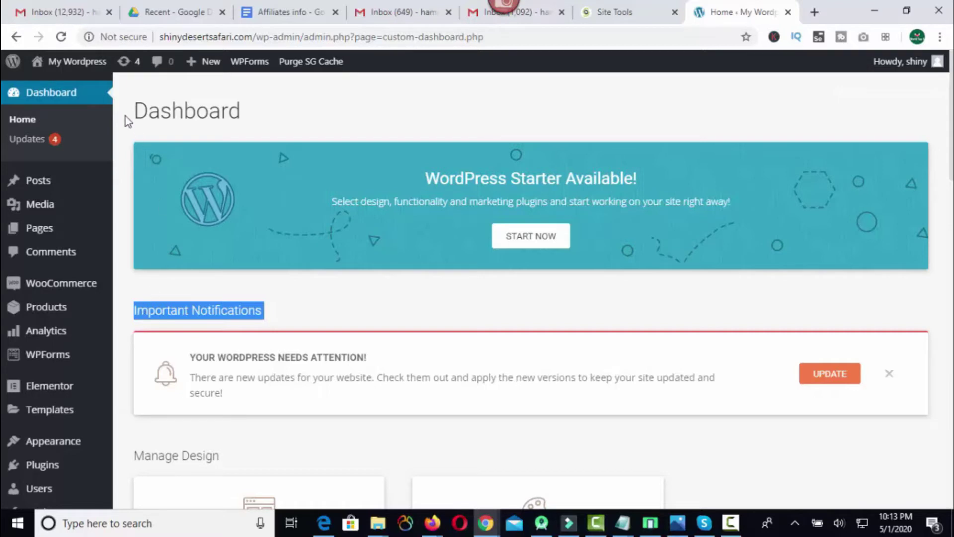
{"action": "double_click", "coordinate": [174, 105]}
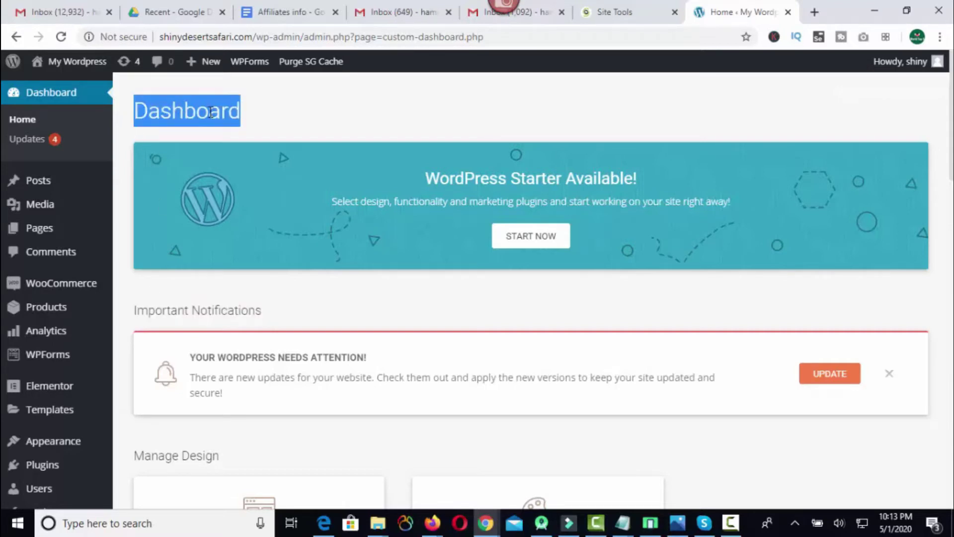
{"action": "left_click", "coordinate": [256, 106]}
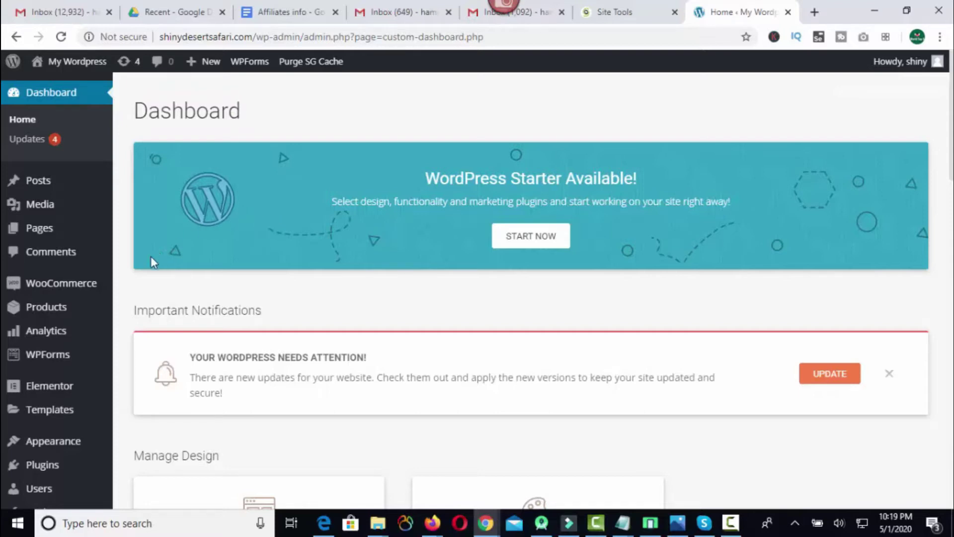
Step: Go to the site's installed themes and start adding a new theme
{"action": "mouse_move", "coordinate": [39, 411]}
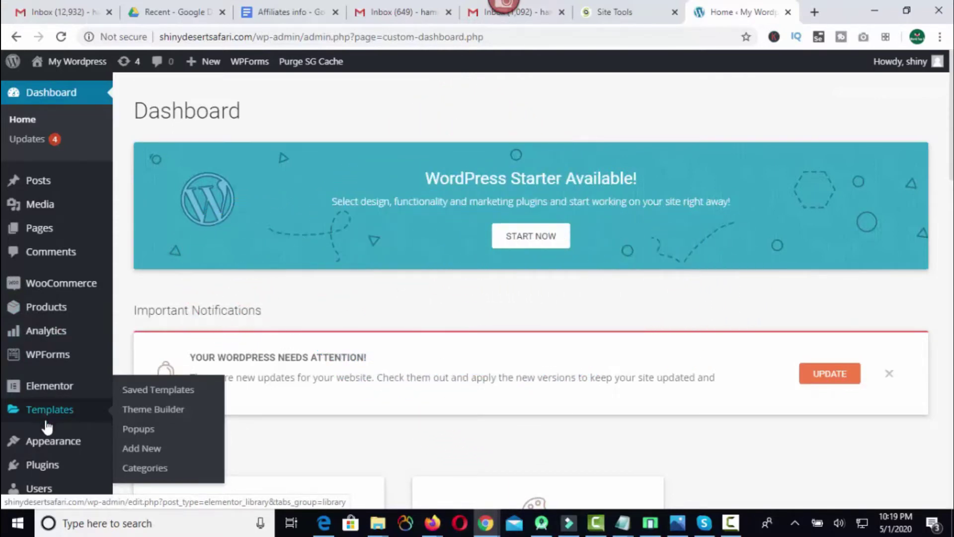
{"action": "mouse_move", "coordinate": [48, 446]}
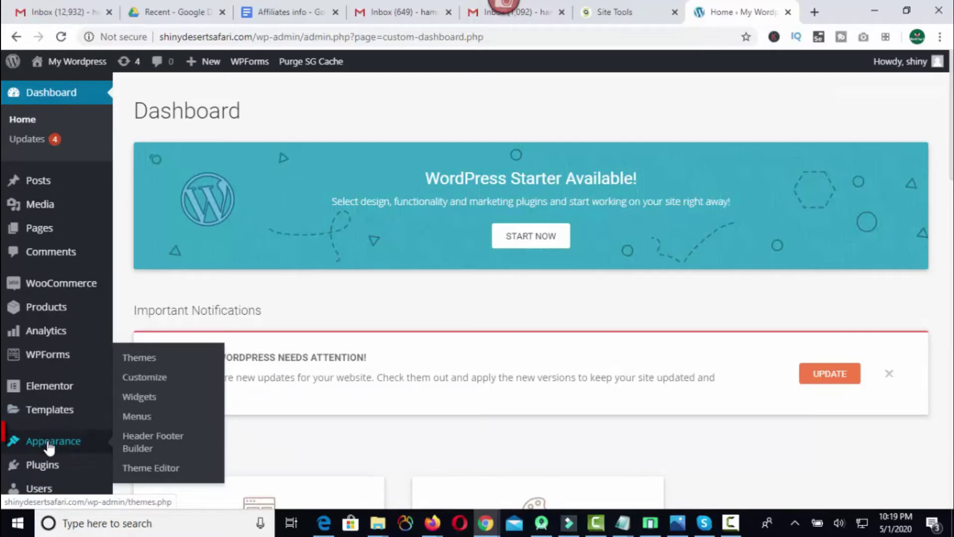
{"action": "left_click", "coordinate": [145, 362]}
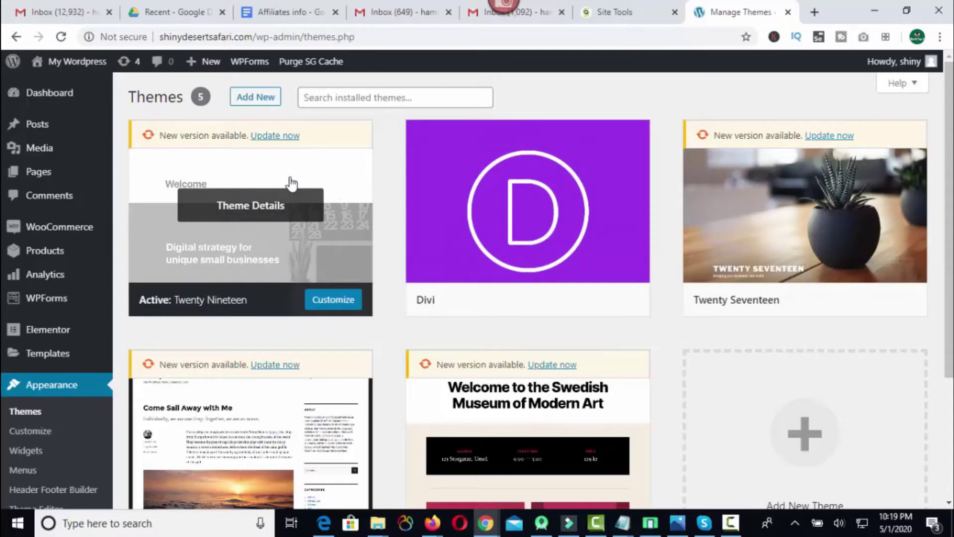
{"action": "left_click", "coordinate": [255, 99]}
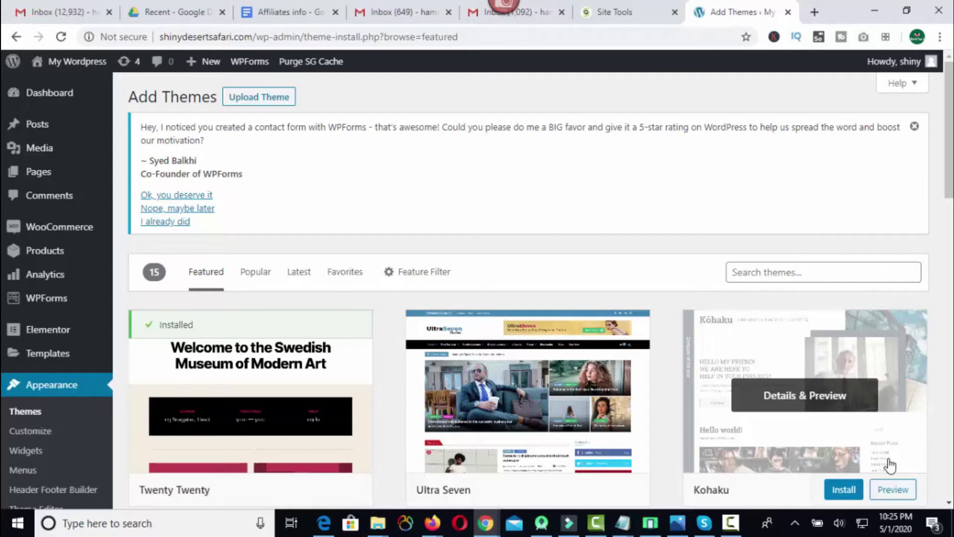
Step: Search the theme directory for "astra", and install and activate the Astra theme
{"action": "left_click", "coordinate": [742, 275]}
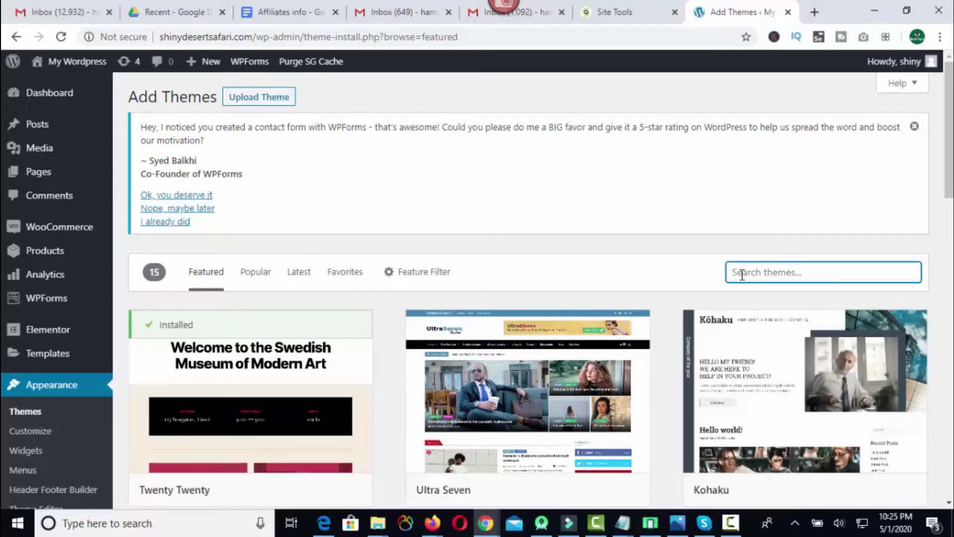
{"action": "type", "text": "astra"}
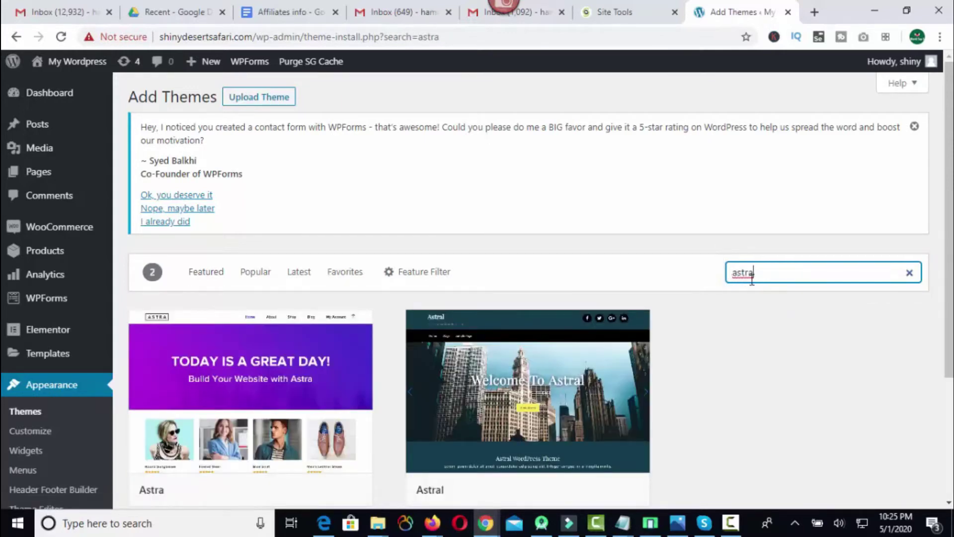
{"action": "scroll", "coordinate": [228, 300], "scroll_direction": "down", "scroll_amount": 3}
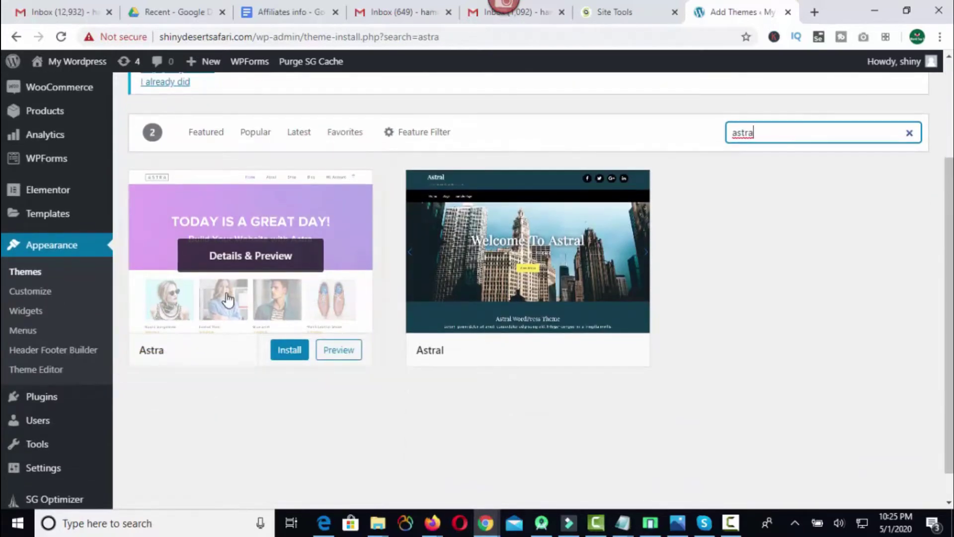
{"action": "left_click", "coordinate": [291, 354]}
{"action": "left_click", "coordinate": [266, 353]}
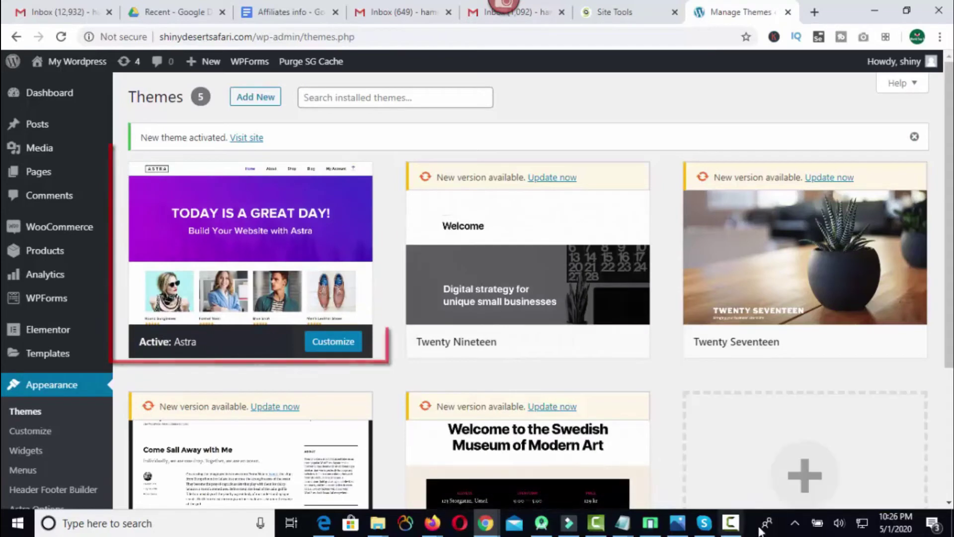
Step: Open the live site in a new browser tab and view it with the Astra theme
{"action": "mouse_move", "coordinate": [60, 61]}
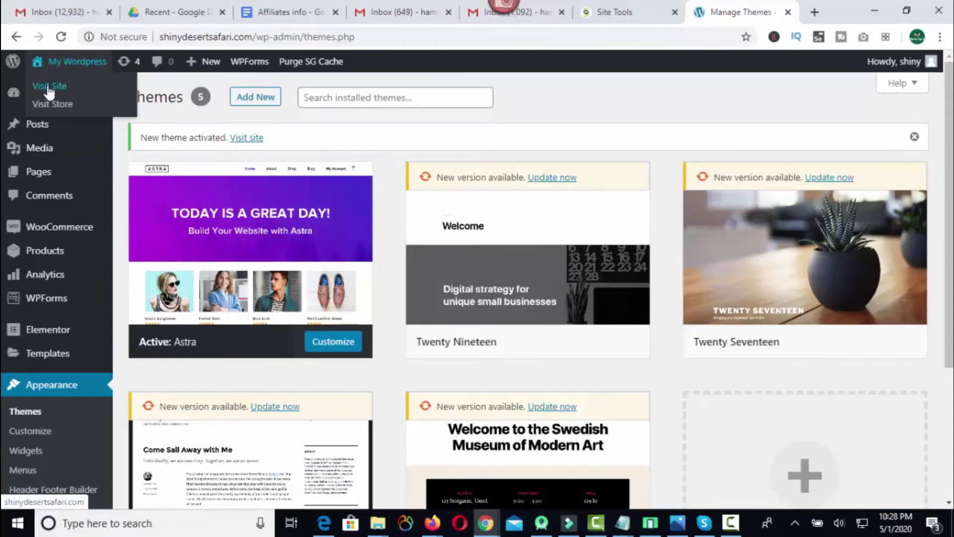
{"action": "right_click", "coordinate": [48, 92]}
{"action": "left_click", "coordinate": [84, 96]}
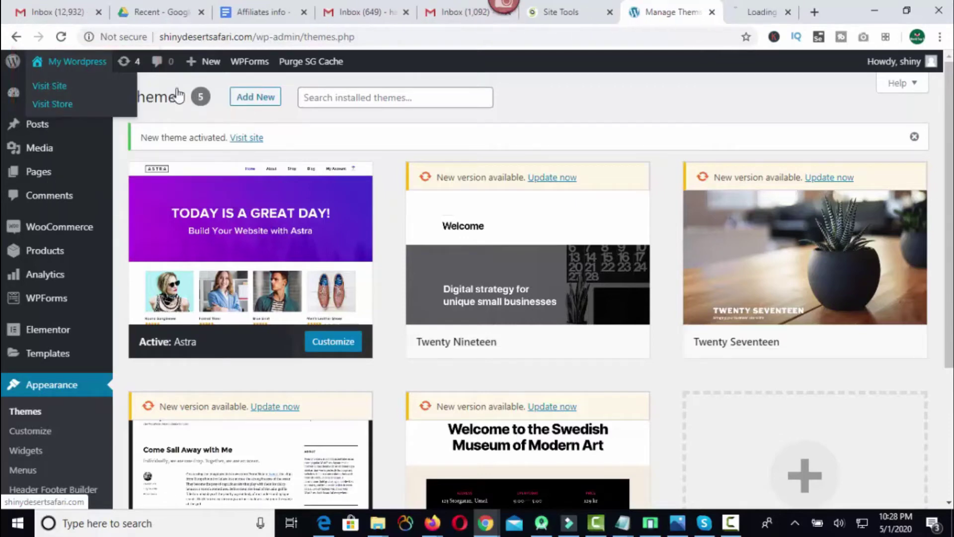
{"action": "left_click", "coordinate": [734, 6]}
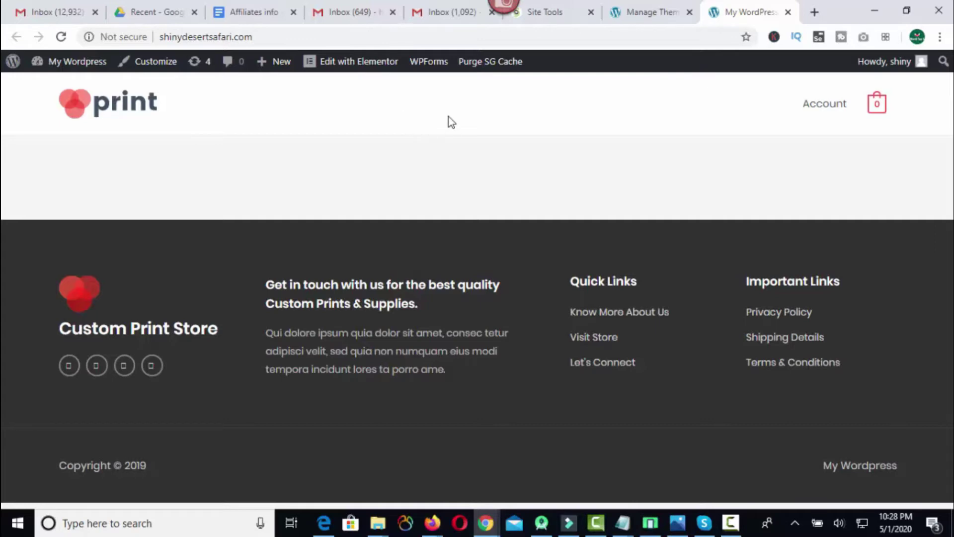
Step: Return to the WordPress admin and search for new plugins with the keyword "astra"
{"action": "left_click", "coordinate": [627, 15]}
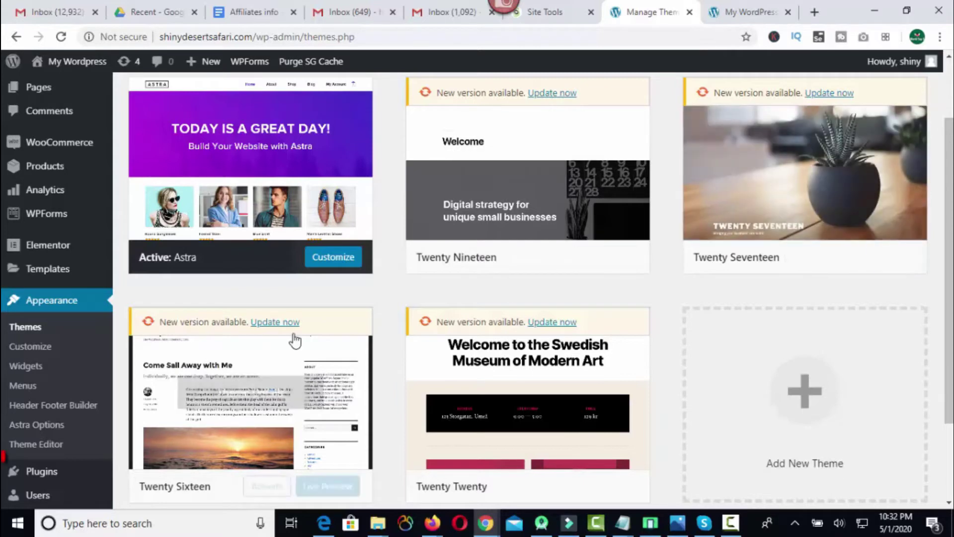
{"action": "mouse_move", "coordinate": [48, 476]}
{"action": "left_click", "coordinate": [145, 452]}
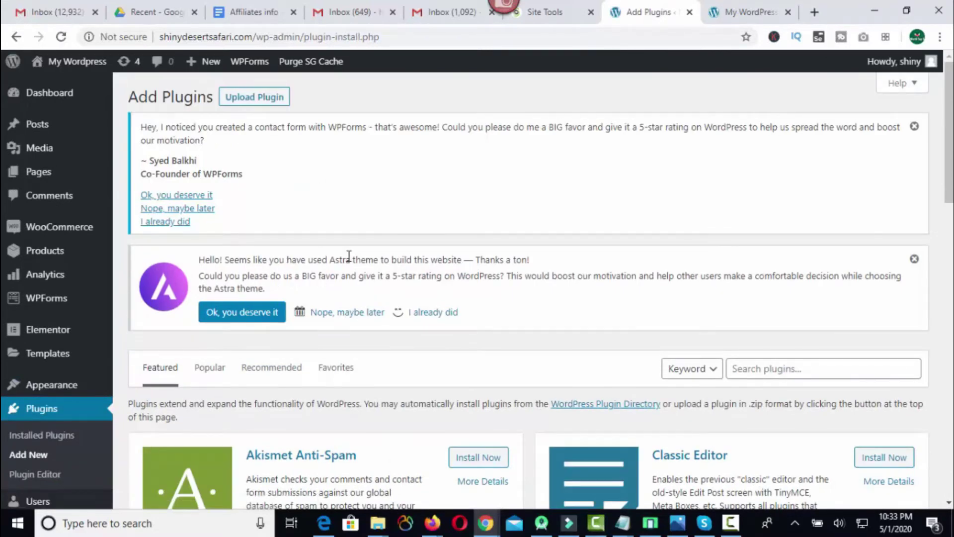
{"action": "scroll", "coordinate": [479, 199], "scroll_direction": "down", "scroll_amount": 3}
{"action": "left_click", "coordinate": [744, 228]}
{"action": "type", "text": "astra"}
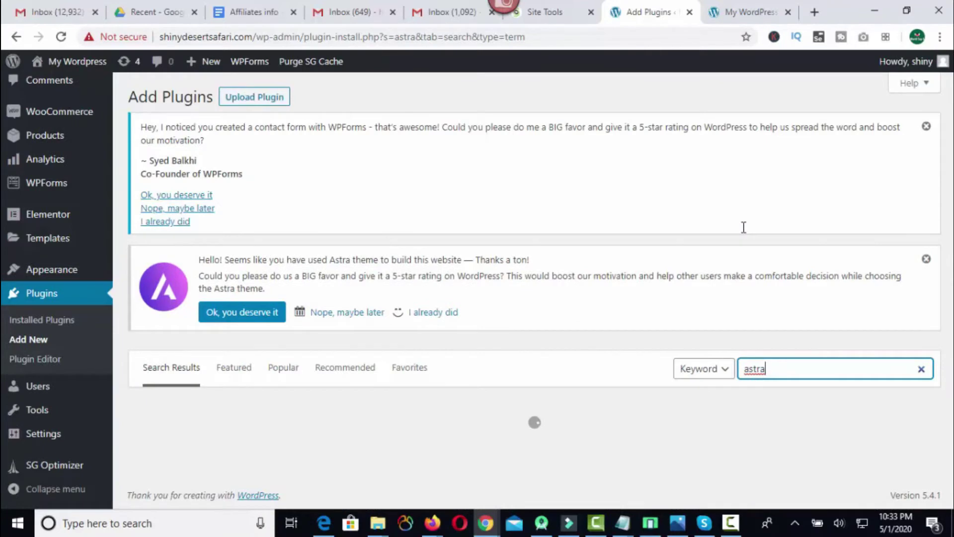
Step: Install and activate the Starter Templates – Elementor, Beaver Builder, Gutenberg & Brizy Templates plugin
{"action": "scroll", "coordinate": [339, 326], "scroll_direction": "down", "scroll_amount": 3}
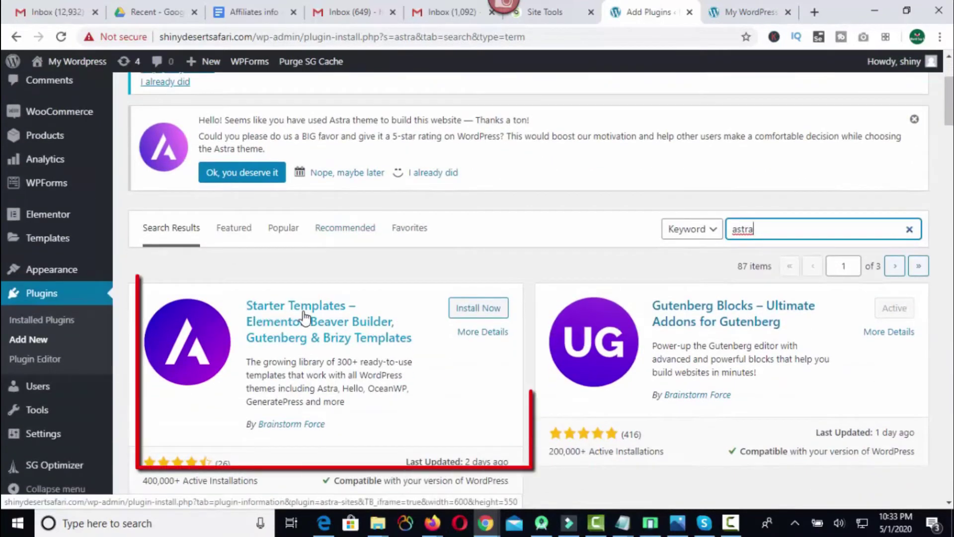
{"action": "left_click", "coordinate": [483, 309]}
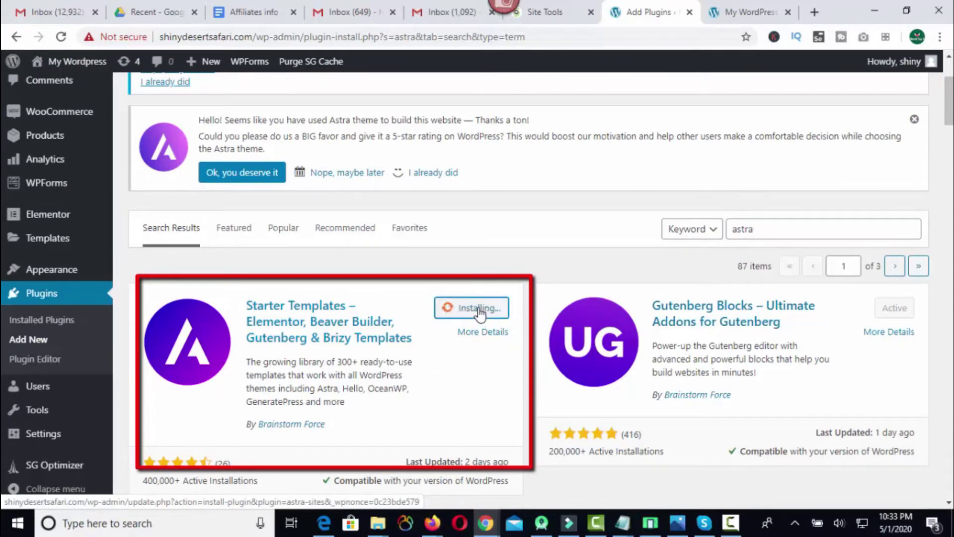
{"action": "left_click", "coordinate": [484, 311]}
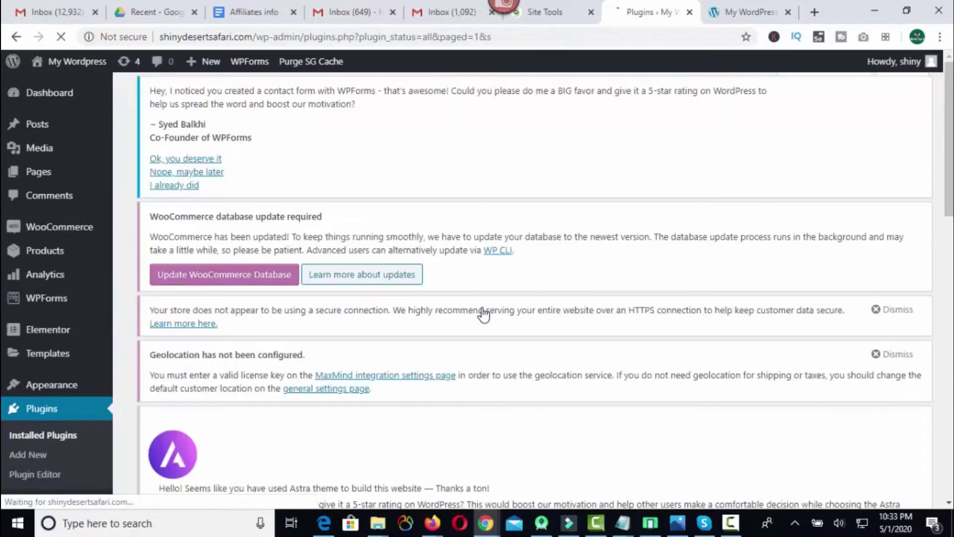
Step: Find Starter Templates among the installed plugins and open its template library
{"action": "scroll", "coordinate": [349, 364], "scroll_direction": "down", "scroll_amount": 10}
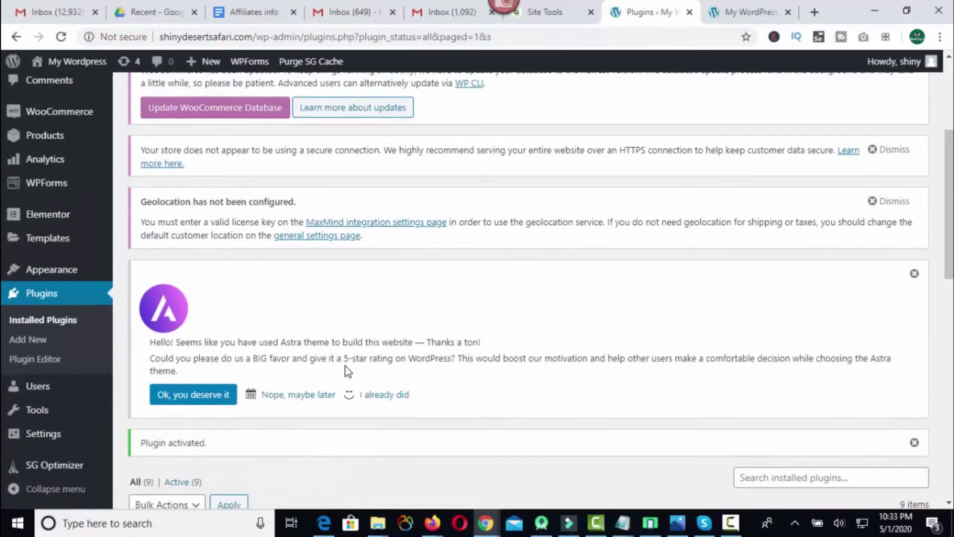
{"action": "triple_click", "coordinate": [177, 279]}
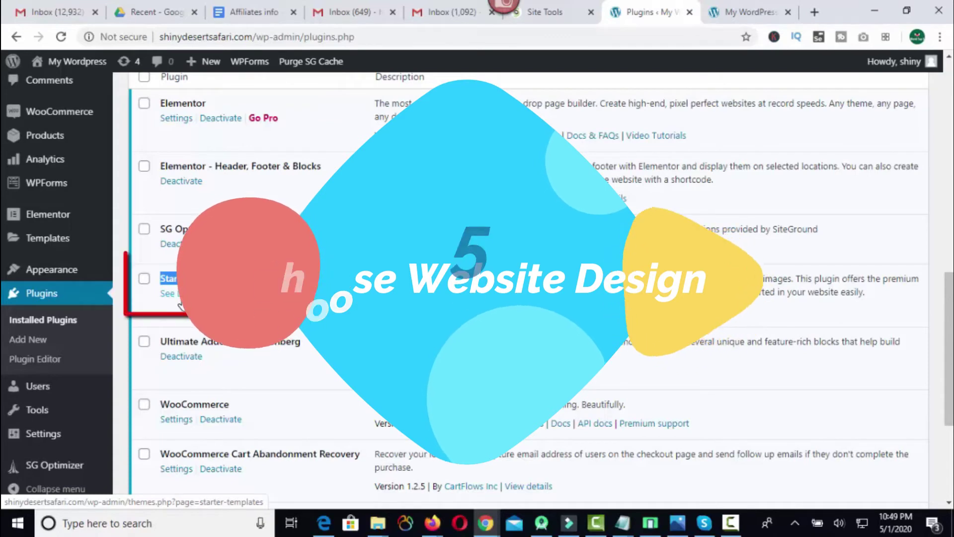
{"action": "left_click", "coordinate": [178, 303]}
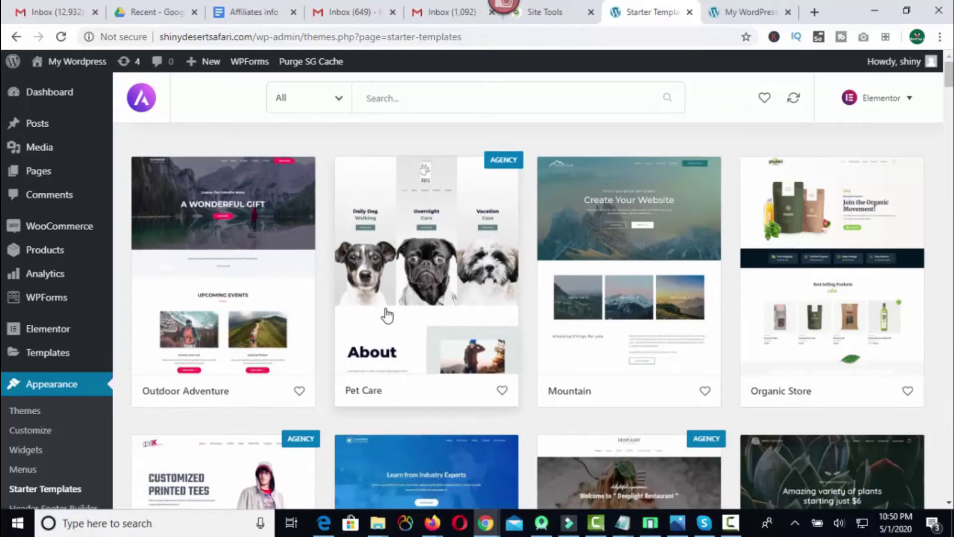
Step: Browse the Elementor starter site designs and open the Accountant template
{"action": "scroll", "coordinate": [385, 313], "scroll_direction": "down", "scroll_amount": 8}
{"action": "scroll", "coordinate": [387, 315], "scroll_direction": "down", "scroll_amount": 7}
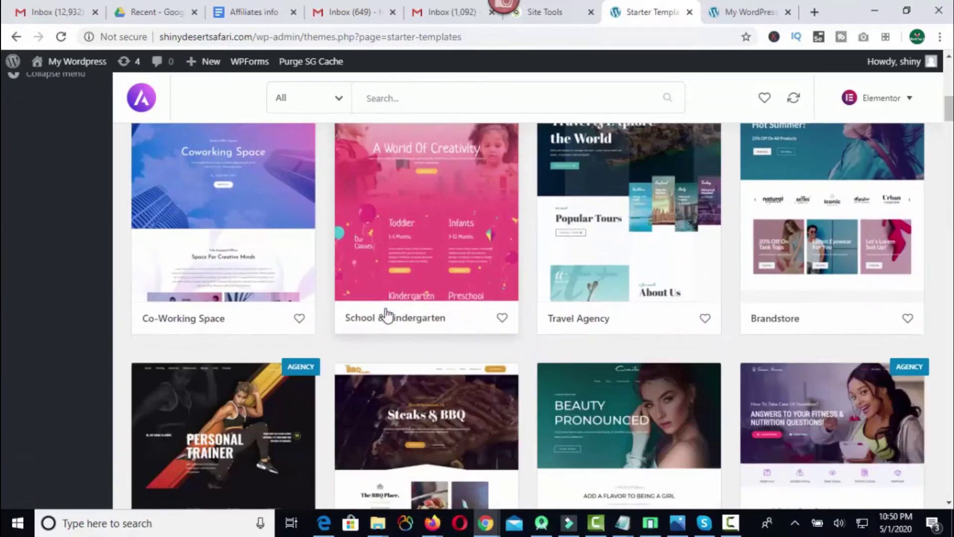
{"action": "scroll", "coordinate": [387, 314], "scroll_direction": "down", "scroll_amount": 7}
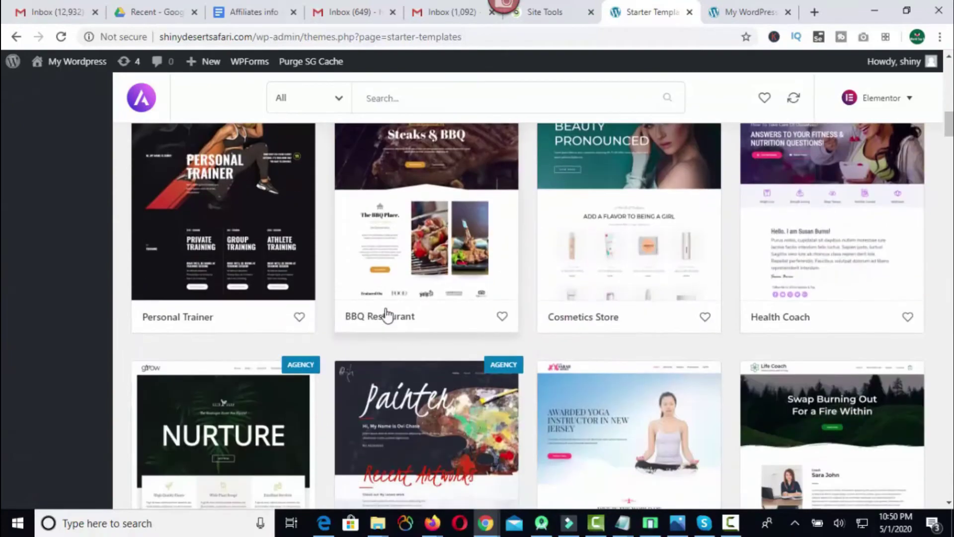
{"action": "scroll", "coordinate": [388, 314], "scroll_direction": "down", "scroll_amount": 14}
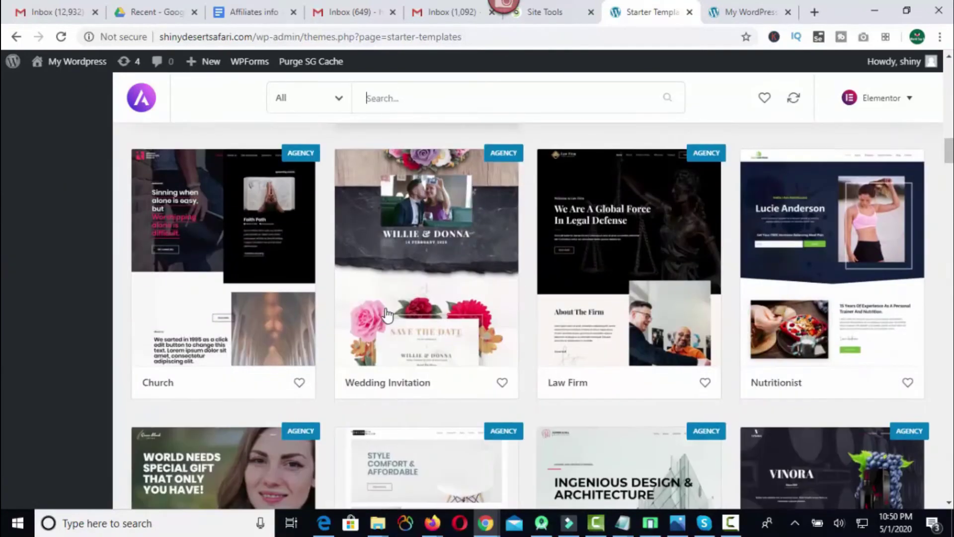
{"action": "scroll", "coordinate": [384, 316], "scroll_direction": "down", "scroll_amount": 16}
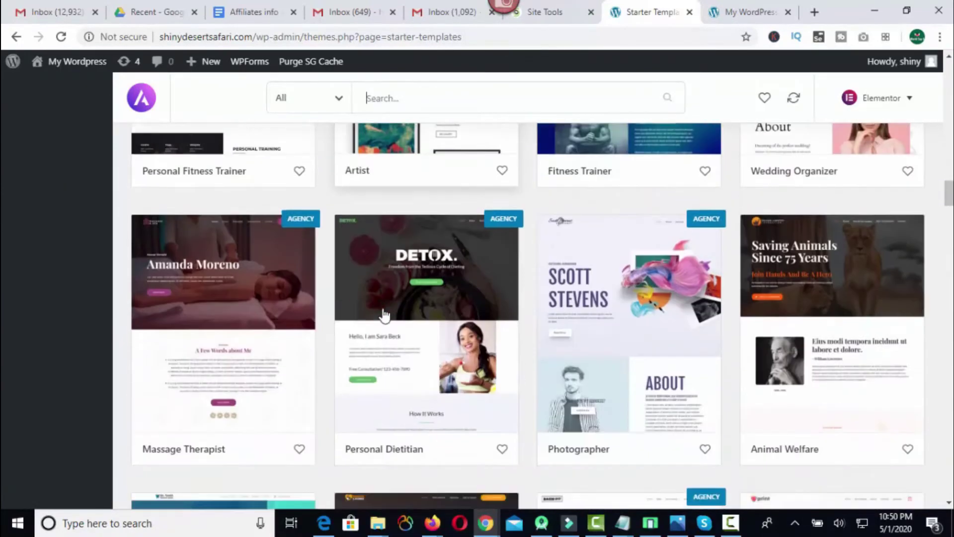
{"action": "scroll", "coordinate": [382, 317], "scroll_direction": "down", "scroll_amount": 17}
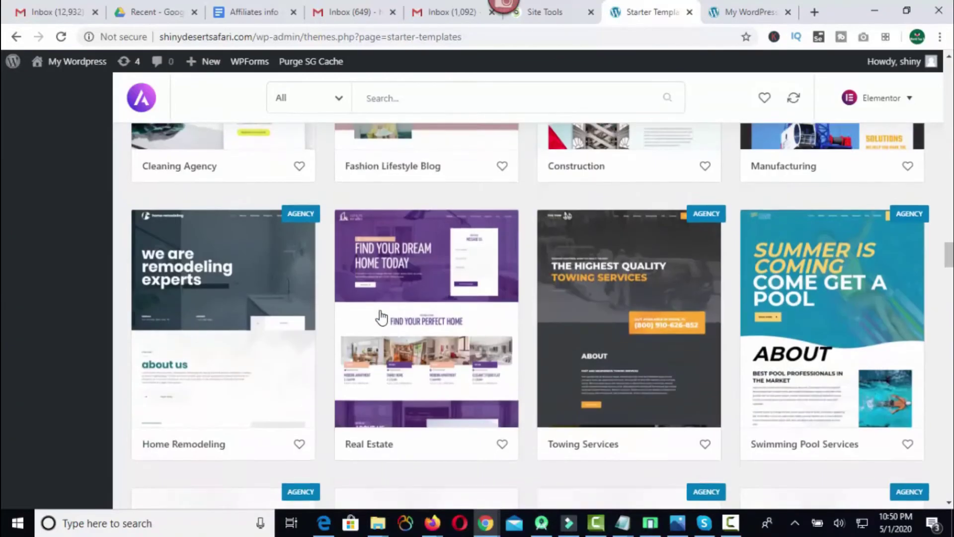
{"action": "scroll", "coordinate": [381, 317], "scroll_direction": "down", "scroll_amount": 16}
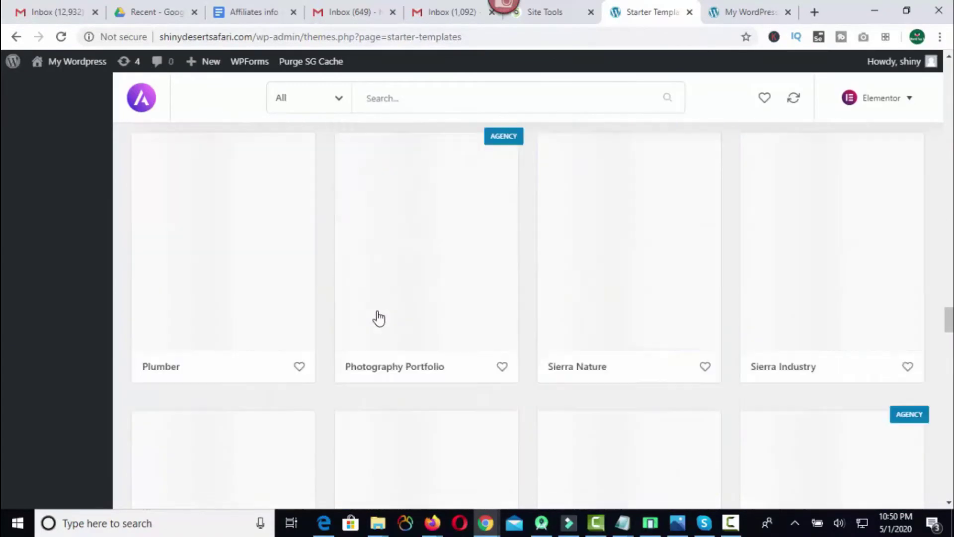
{"action": "scroll", "coordinate": [379, 318], "scroll_direction": "up", "scroll_amount": 2}
{"action": "scroll", "coordinate": [377, 319], "scroll_direction": "down", "scroll_amount": 12}
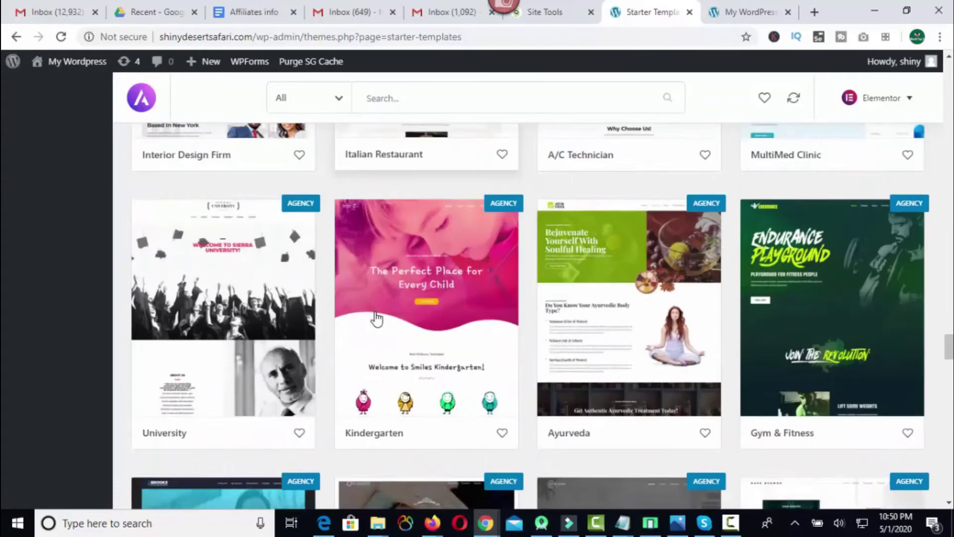
{"action": "scroll", "coordinate": [376, 320], "scroll_direction": "down", "scroll_amount": 6}
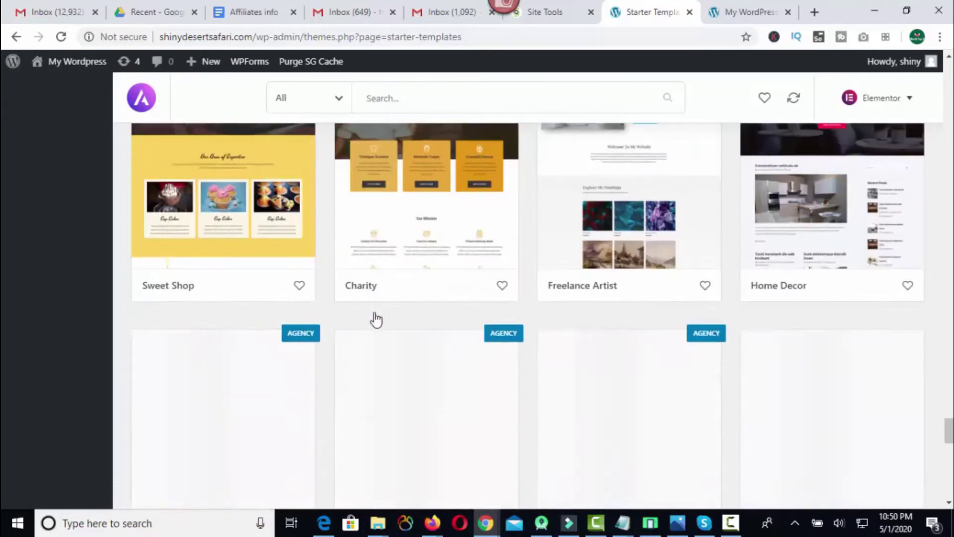
{"action": "scroll", "coordinate": [375, 313], "scroll_direction": "up", "scroll_amount": 20}
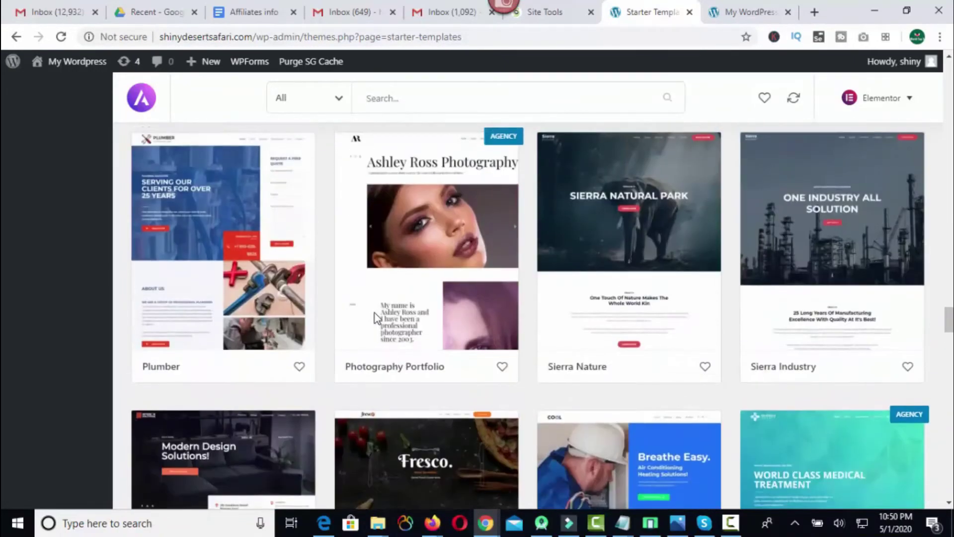
{"action": "scroll", "coordinate": [378, 319], "scroll_direction": "down", "scroll_amount": 15}
{"action": "scroll", "coordinate": [375, 316], "scroll_direction": "up", "scroll_amount": 8}
{"action": "scroll", "coordinate": [374, 315], "scroll_direction": "down", "scroll_amount": 2}
{"action": "scroll", "coordinate": [375, 319], "scroll_direction": "up", "scroll_amount": 5}
{"action": "scroll", "coordinate": [376, 318], "scroll_direction": "up", "scroll_amount": 1}
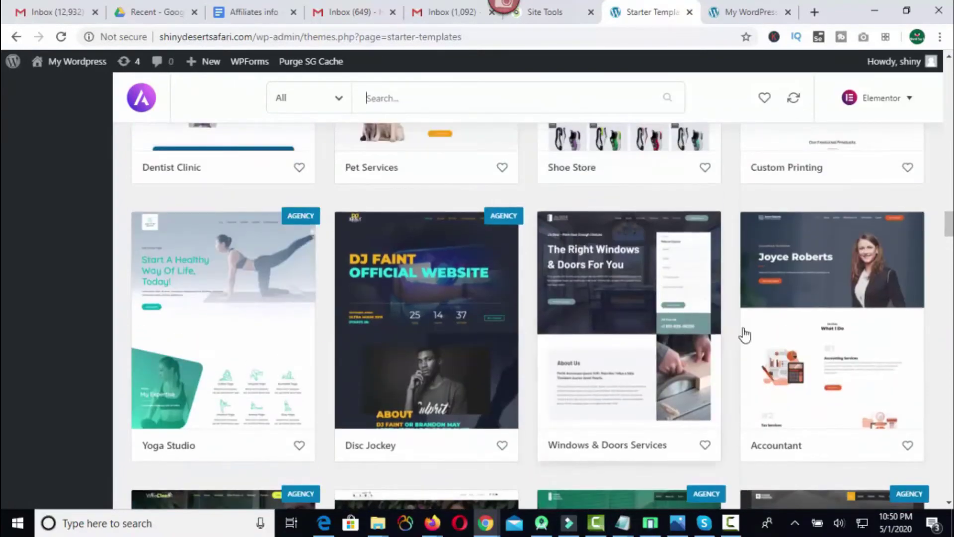
{"action": "left_click", "coordinate": [830, 313]}
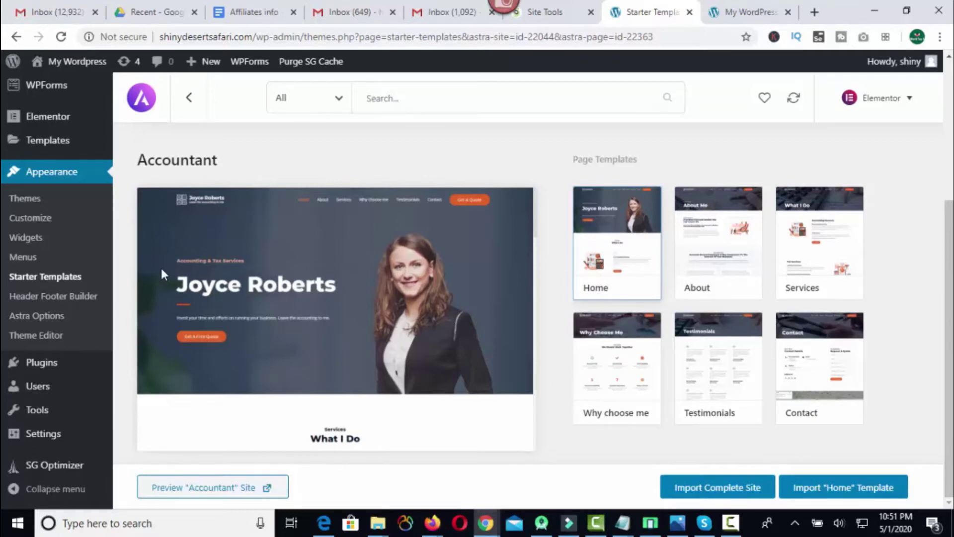
Step: Preview the Accountant demo site and look through its home page down to the services section
{"action": "left_click", "coordinate": [267, 488]}
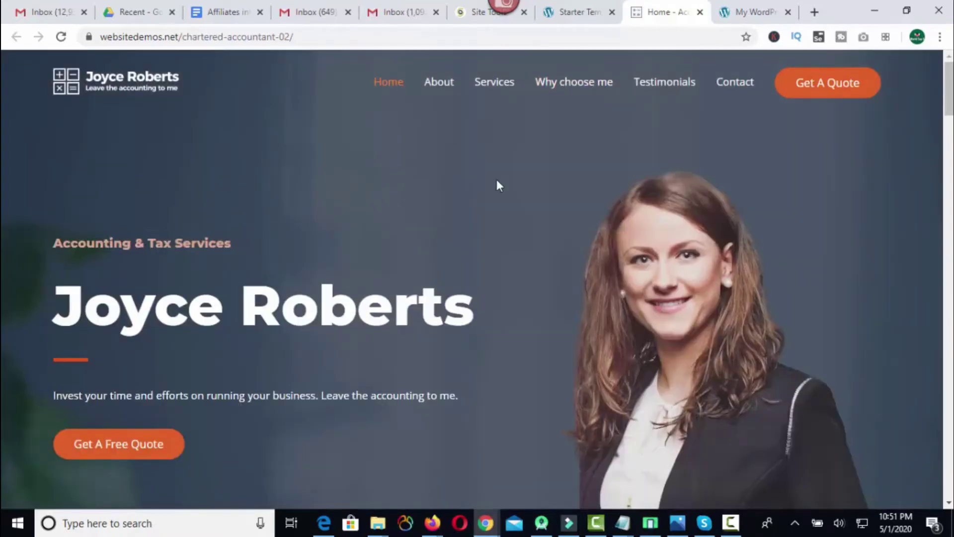
{"action": "left_click_drag", "start_coordinate": [950, 115], "coordinate": [950, 377]}
{"action": "left_click_drag", "start_coordinate": [949, 254], "coordinate": [940, 81]}
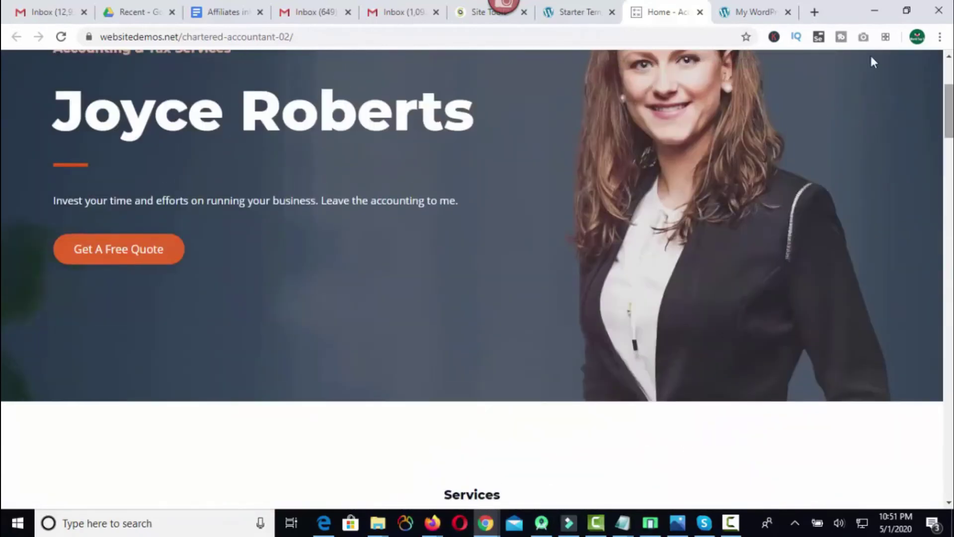
Step: Import the complete Accountant site with customizer settings, widgets and content, and view the imported website
{"action": "left_click", "coordinate": [581, 13]}
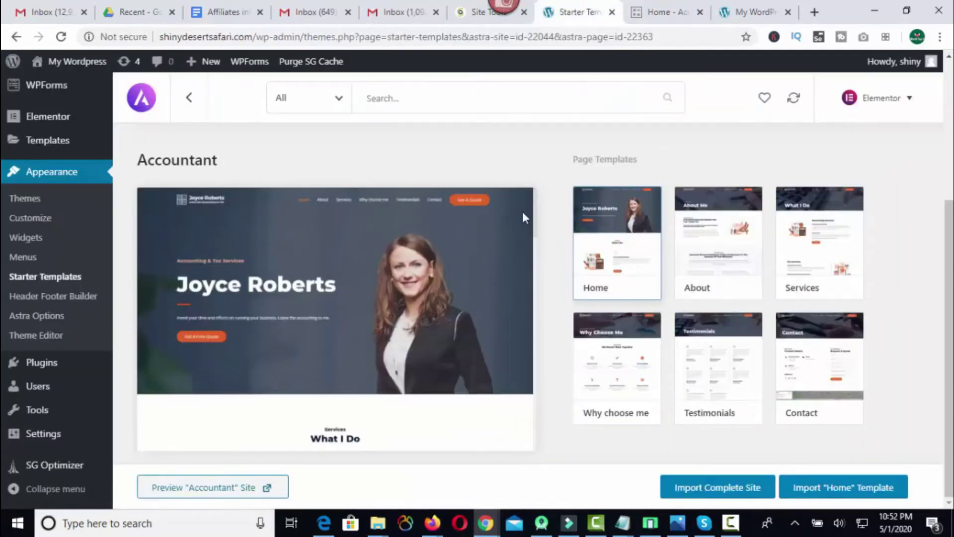
{"action": "left_click", "coordinate": [717, 489]}
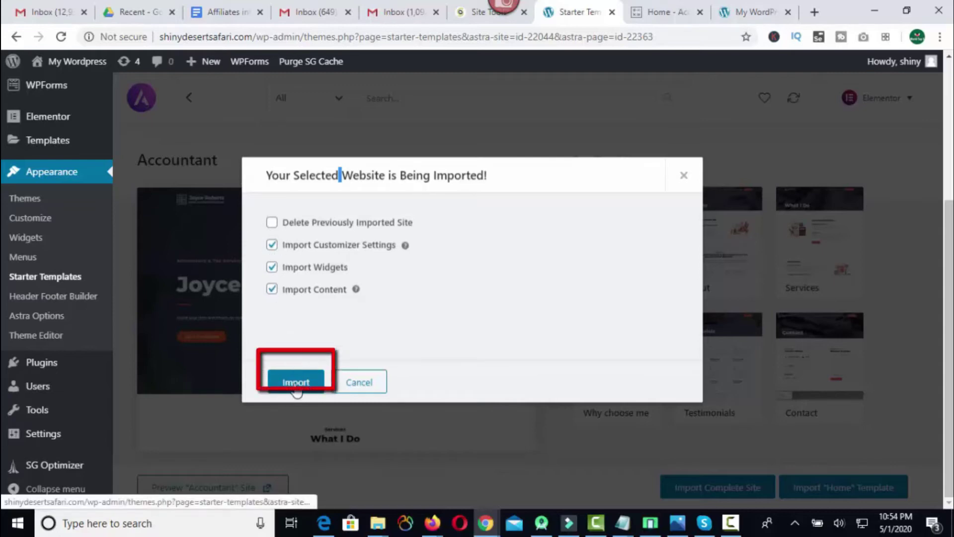
{"action": "left_click", "coordinate": [297, 383]}
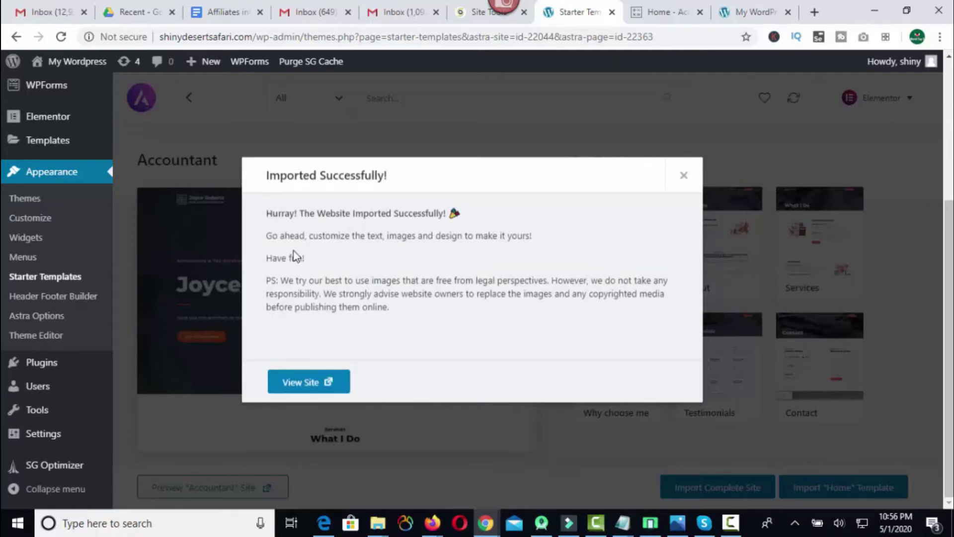
{"action": "left_click", "coordinate": [309, 388]}
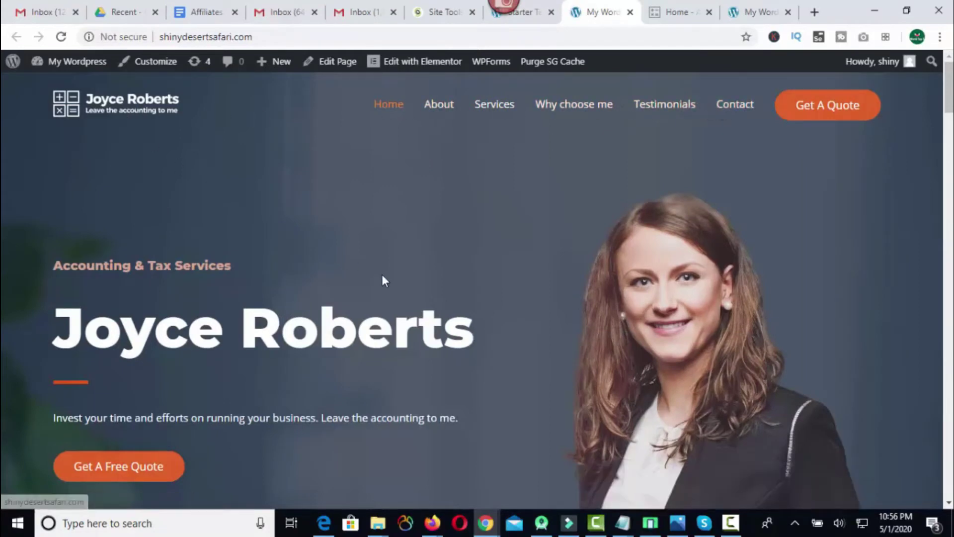
Step: Look through the imported home page, including its "What I Do" services section, and open the About page
{"action": "scroll", "coordinate": [384, 277], "scroll_direction": "down", "scroll_amount": 10}
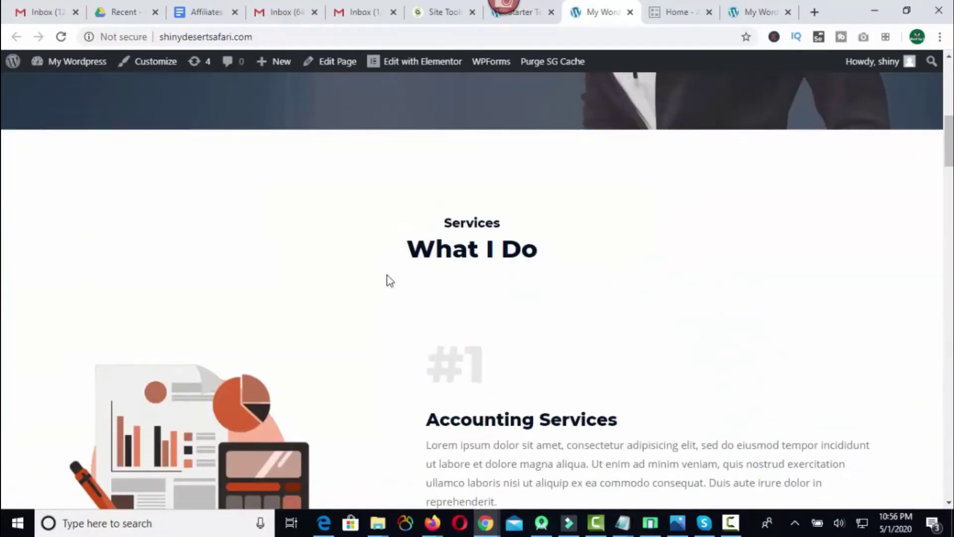
{"action": "scroll", "coordinate": [392, 280], "scroll_direction": "up", "scroll_amount": 1}
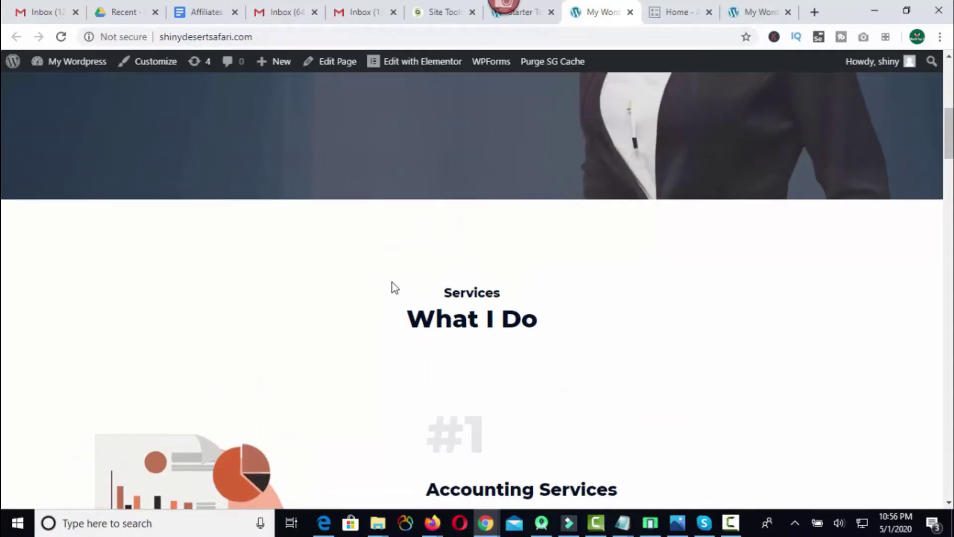
{"action": "scroll", "coordinate": [393, 283], "scroll_direction": "down", "scroll_amount": 3}
{"action": "left_click_drag", "start_coordinate": [427, 350], "coordinate": [640, 350]}
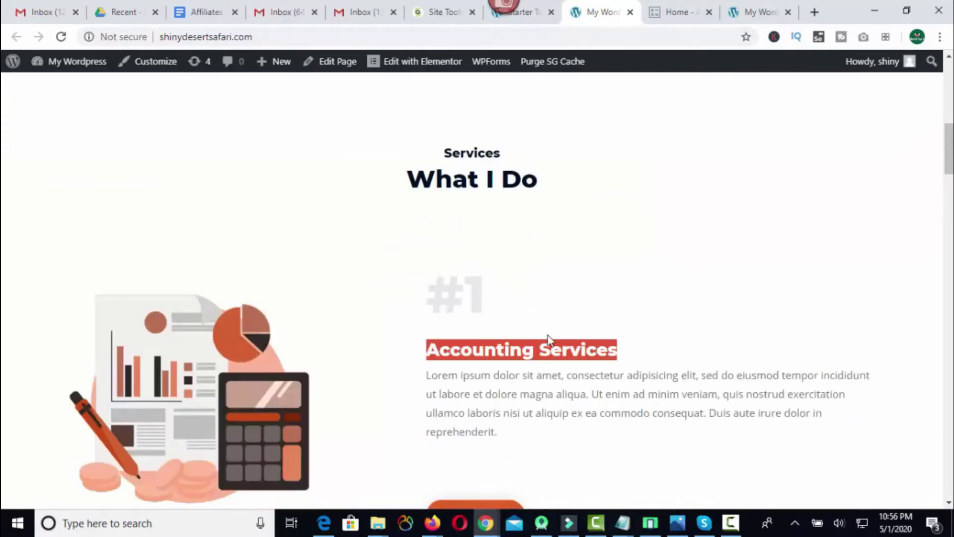
{"action": "key", "text": "End"}
{"action": "left_click", "coordinate": [646, 313]}
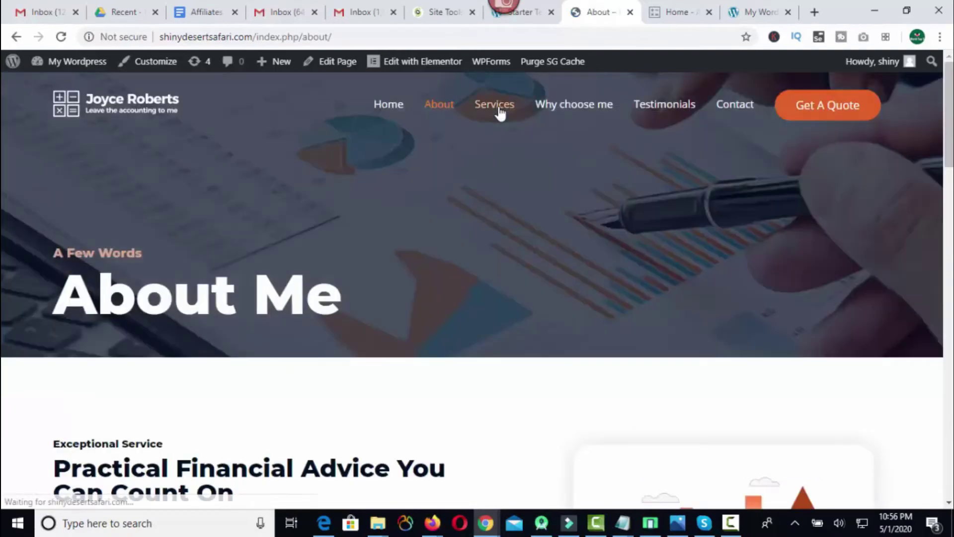
Step: Open the site's Services page and look through its content down to the Financial Advisory section
{"action": "left_click", "coordinate": [500, 111]}
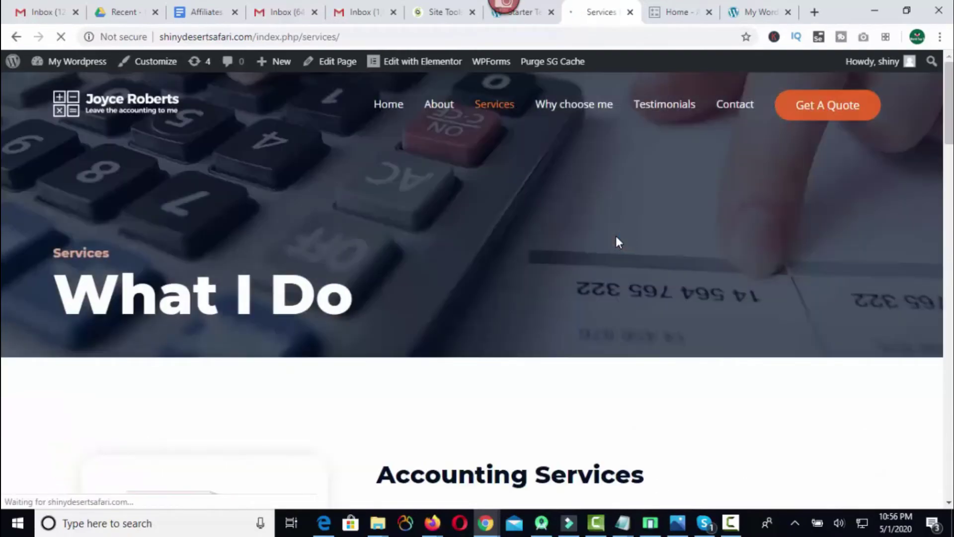
{"action": "scroll", "coordinate": [608, 251], "scroll_direction": "down", "scroll_amount": 20}
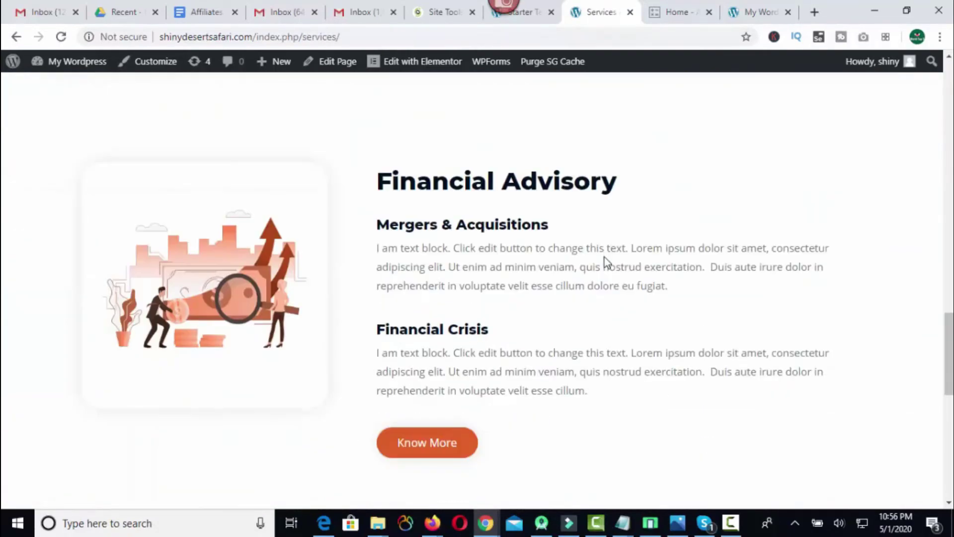
{"action": "scroll", "coordinate": [604, 258], "scroll_direction": "up", "scroll_amount": 20}
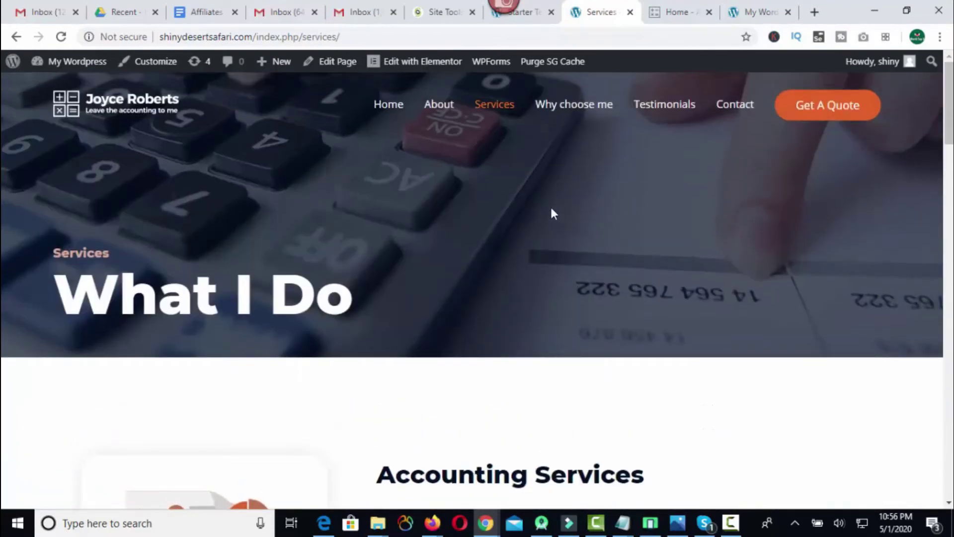
Step: Open the About page and review its text and image sections from the header downwards
{"action": "left_click", "coordinate": [441, 108]}
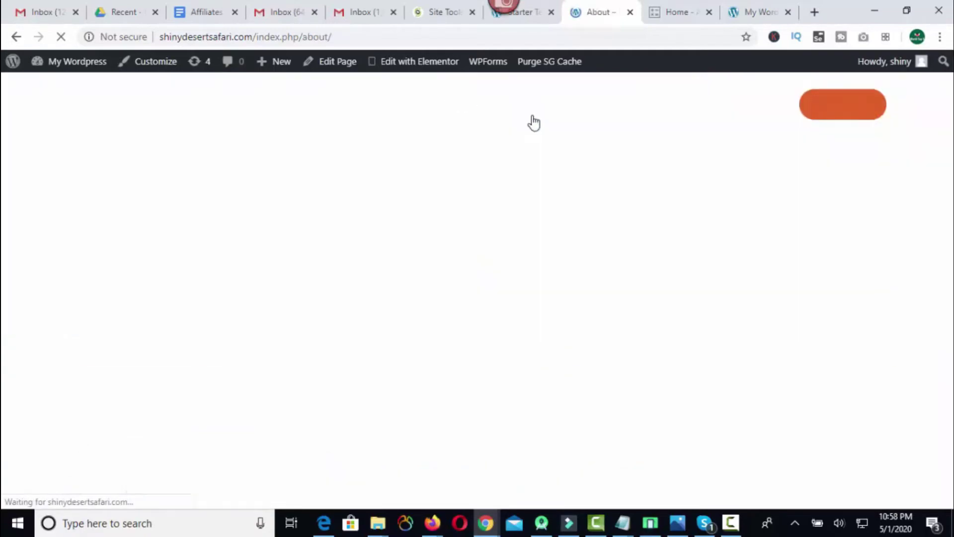
{"action": "scroll", "coordinate": [547, 210], "scroll_direction": "down", "scroll_amount": 15}
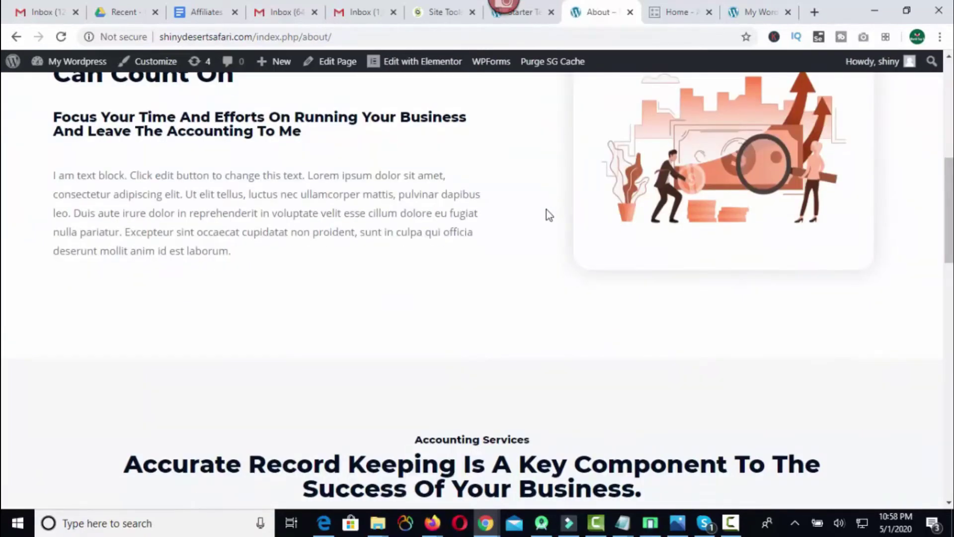
{"action": "scroll", "coordinate": [543, 231], "scroll_direction": "down", "scroll_amount": 10}
{"action": "scroll", "coordinate": [538, 233], "scroll_direction": "up", "scroll_amount": 20}
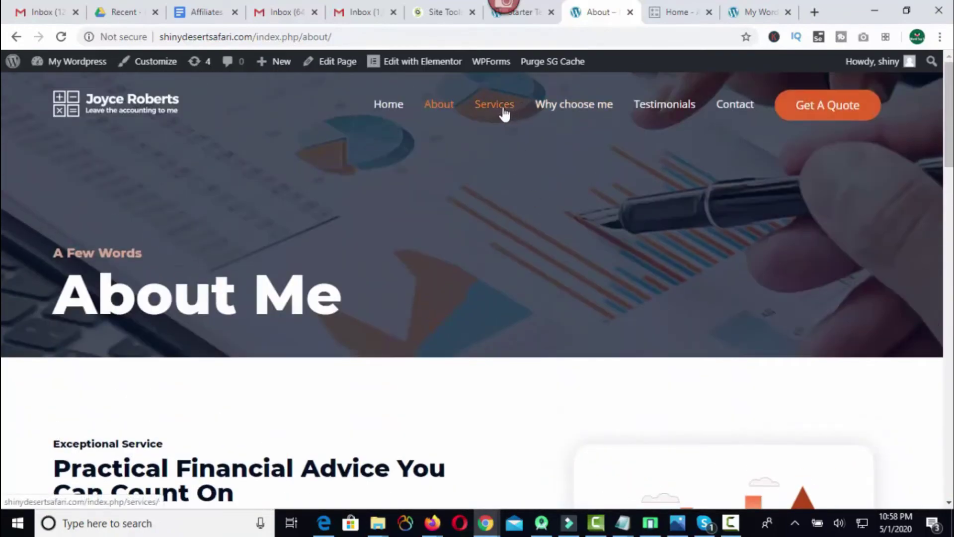
Step: Return to the Services page and review it down to the Request A Quote section
{"action": "left_click", "coordinate": [503, 113]}
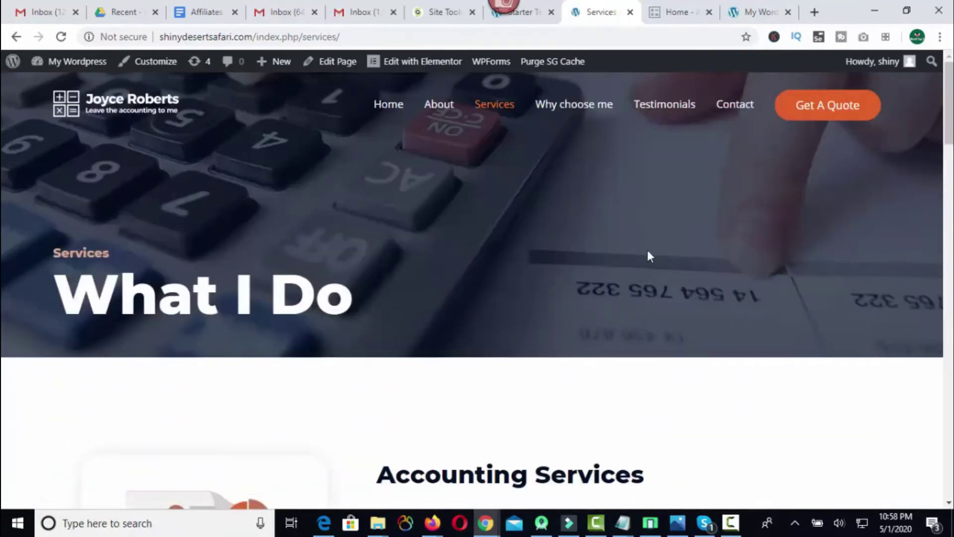
{"action": "scroll", "coordinate": [620, 277], "scroll_direction": "down", "scroll_amount": 10}
{"action": "scroll", "coordinate": [617, 275], "scroll_direction": "down", "scroll_amount": 15}
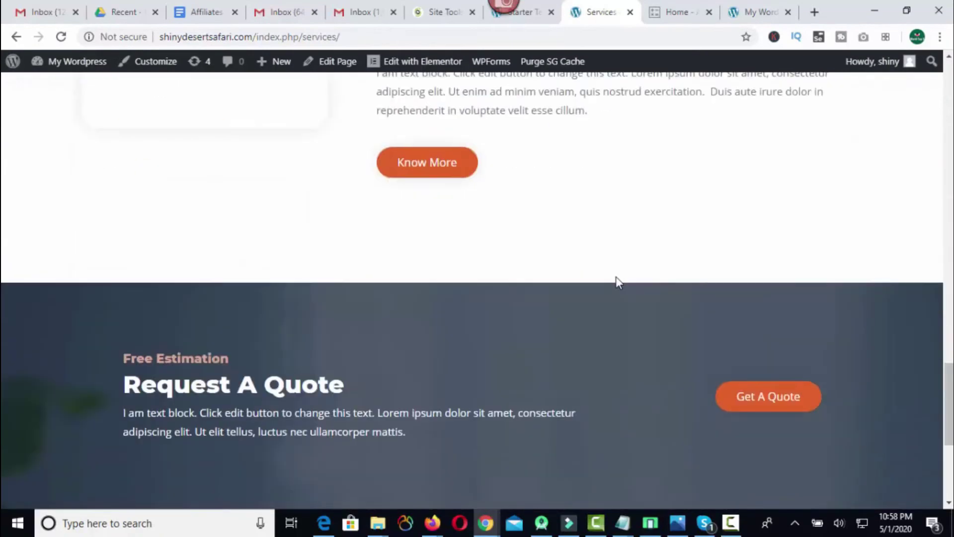
{"action": "scroll", "coordinate": [616, 276], "scroll_direction": "up", "scroll_amount": 18}
{"action": "scroll", "coordinate": [616, 278], "scroll_direction": "up", "scroll_amount": 10}
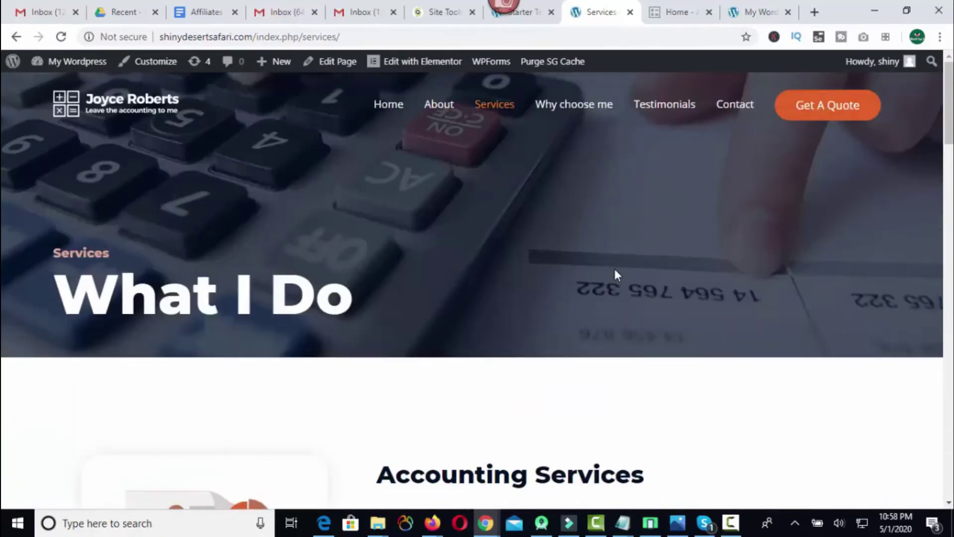
Step: View the Why Choose Me page and review the Contact page's details, quote form, map and footer
{"action": "left_click", "coordinate": [570, 107]}
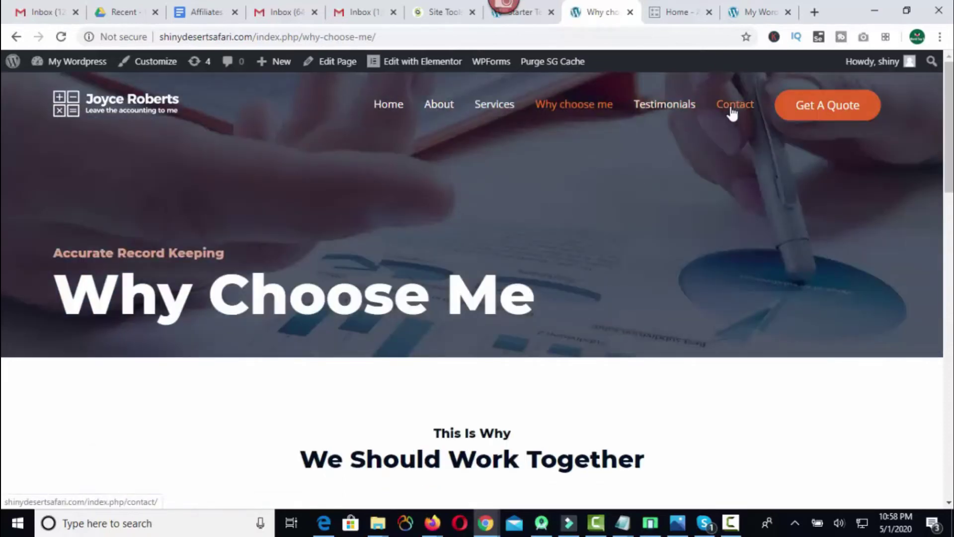
{"action": "left_click", "coordinate": [731, 110]}
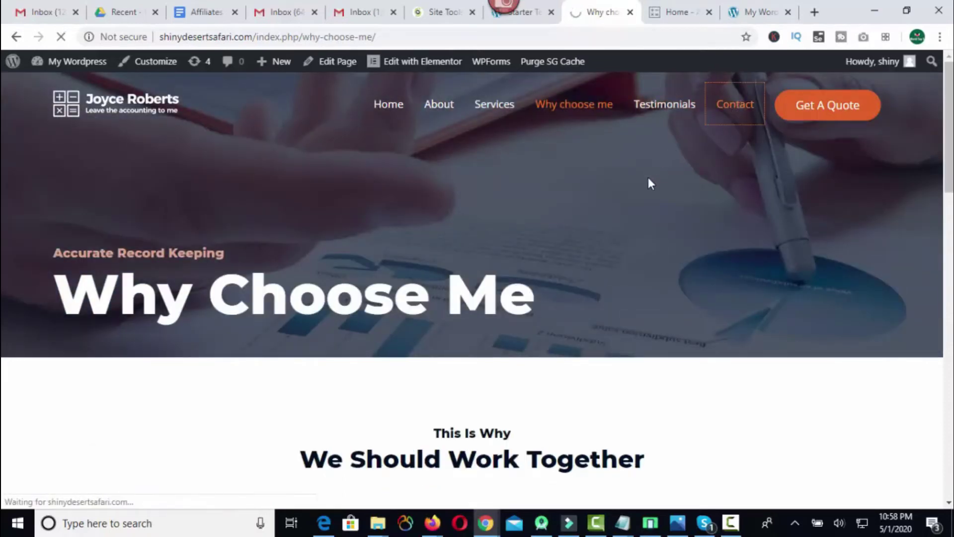
{"action": "scroll", "coordinate": [617, 219], "scroll_direction": "down", "scroll_amount": 8}
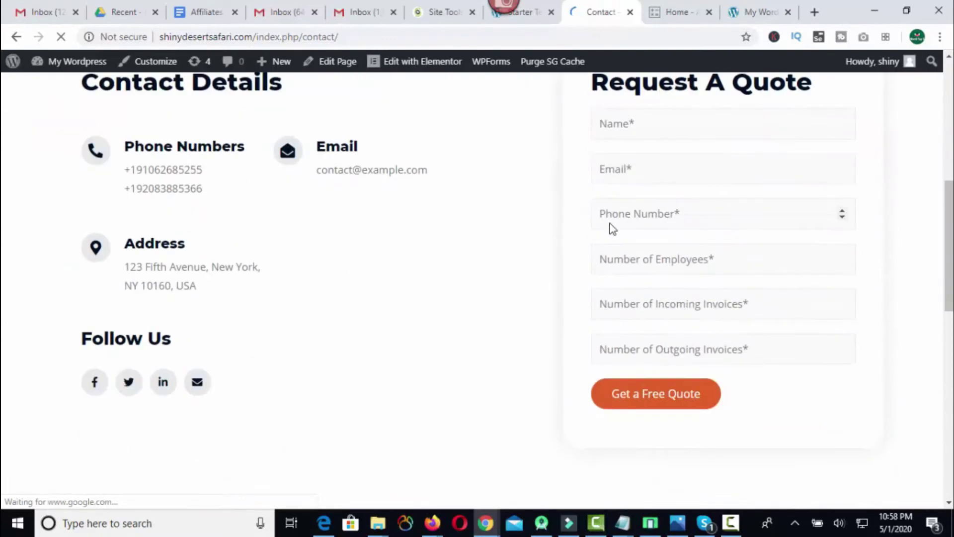
{"action": "scroll", "coordinate": [612, 228], "scroll_direction": "down", "scroll_amount": 7}
{"action": "scroll", "coordinate": [608, 229], "scroll_direction": "down", "scroll_amount": 4}
{"action": "scroll", "coordinate": [607, 229], "scroll_direction": "up", "scroll_amount": 10}
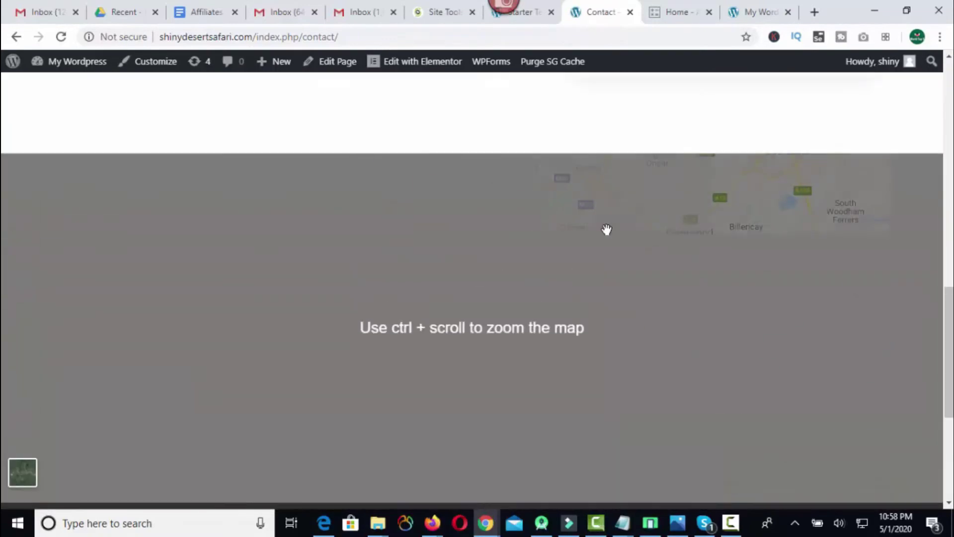
{"action": "scroll", "coordinate": [606, 229], "scroll_direction": "up", "scroll_amount": 4}
{"action": "scroll", "coordinate": [605, 219], "scroll_direction": "down", "scroll_amount": 14}
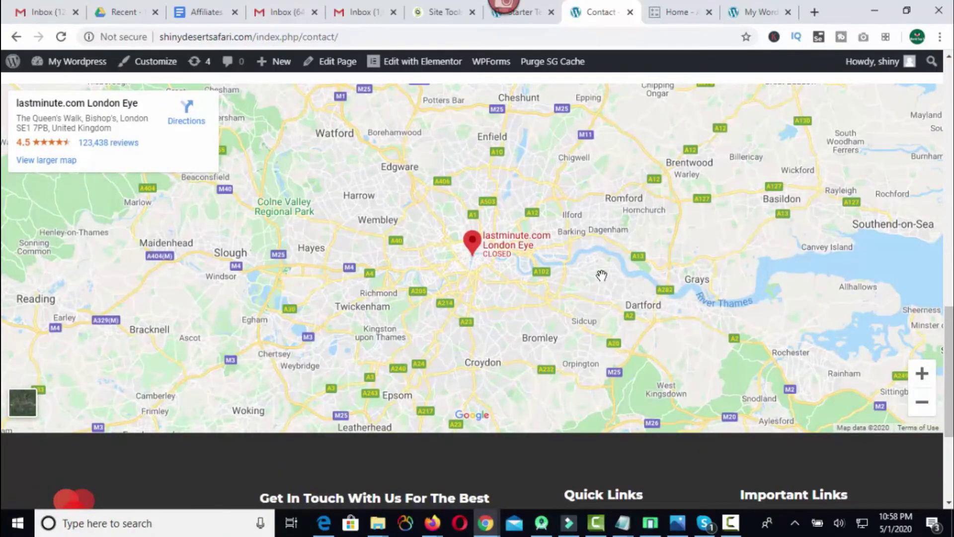
{"action": "scroll", "coordinate": [596, 275], "scroll_direction": "up", "scroll_amount": 14}
{"action": "scroll", "coordinate": [579, 268], "scroll_direction": "up", "scroll_amount": 2}
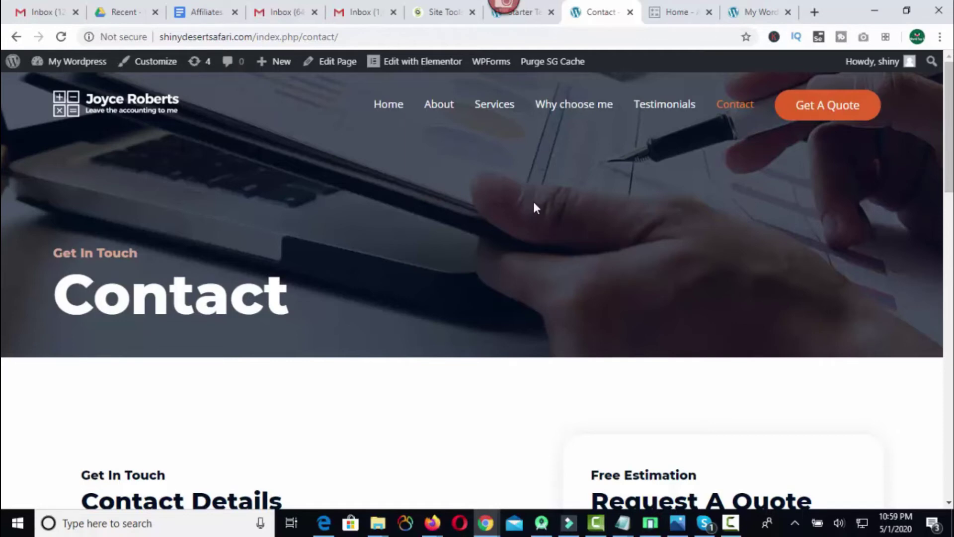
Step: Inspect the Contact page in the browser's mobile device preview as an iPhone X and check the available device models
{"action": "right_click", "coordinate": [518, 214]}
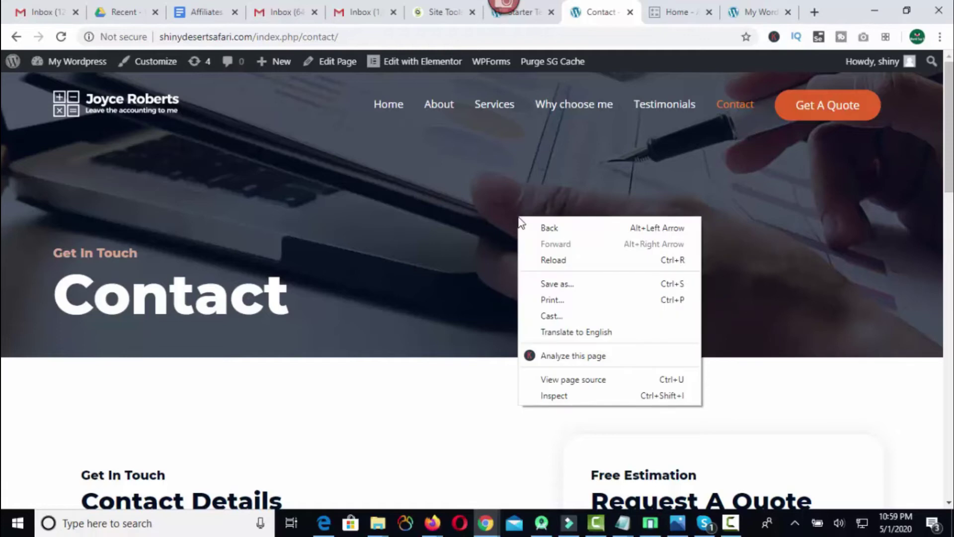
{"action": "left_click", "coordinate": [550, 397]}
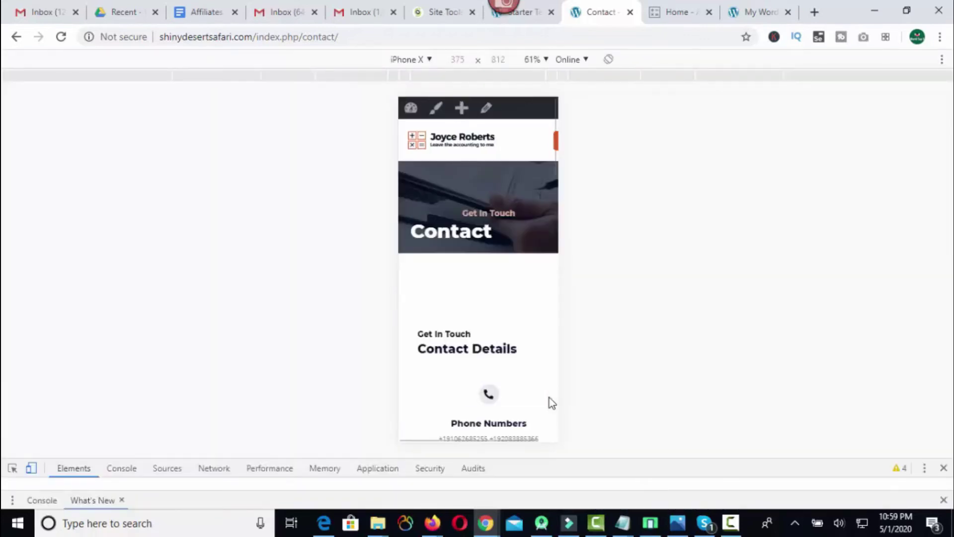
{"action": "left_click", "coordinate": [31, 472]}
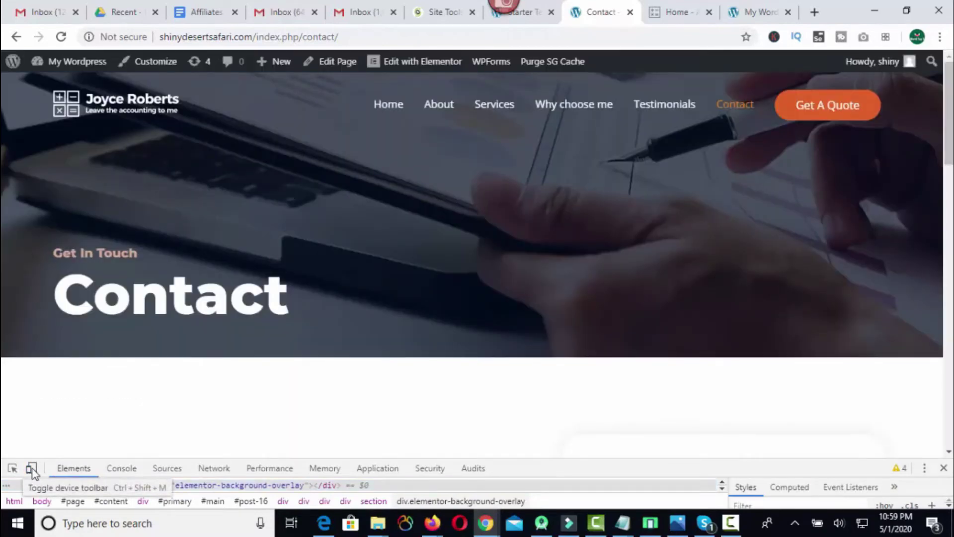
{"action": "left_click", "coordinate": [31, 471]}
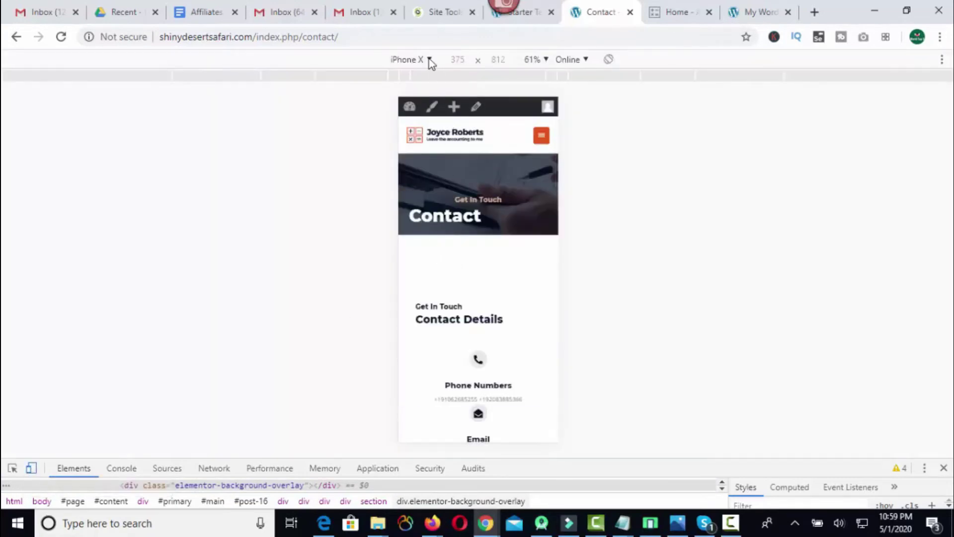
{"action": "left_click", "coordinate": [429, 60]}
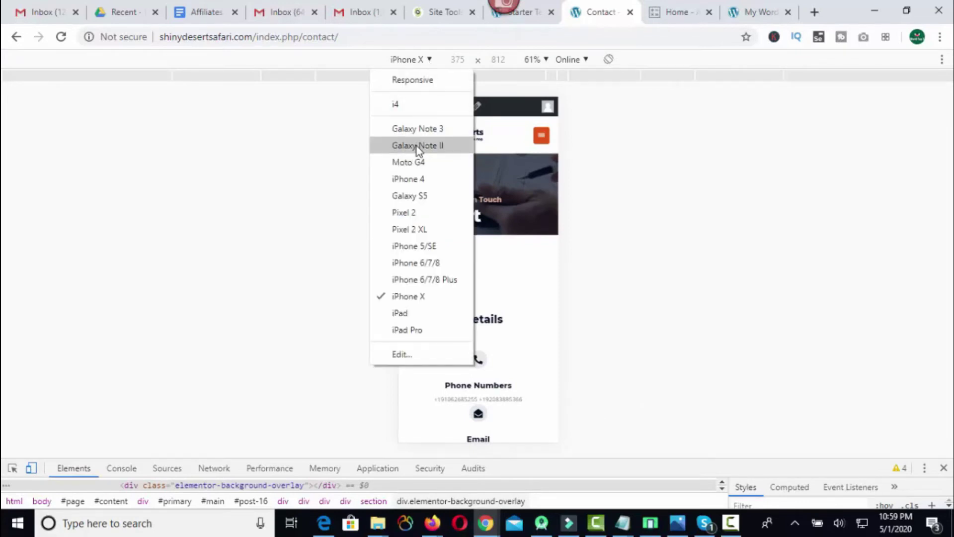
{"action": "left_click", "coordinate": [294, 147]}
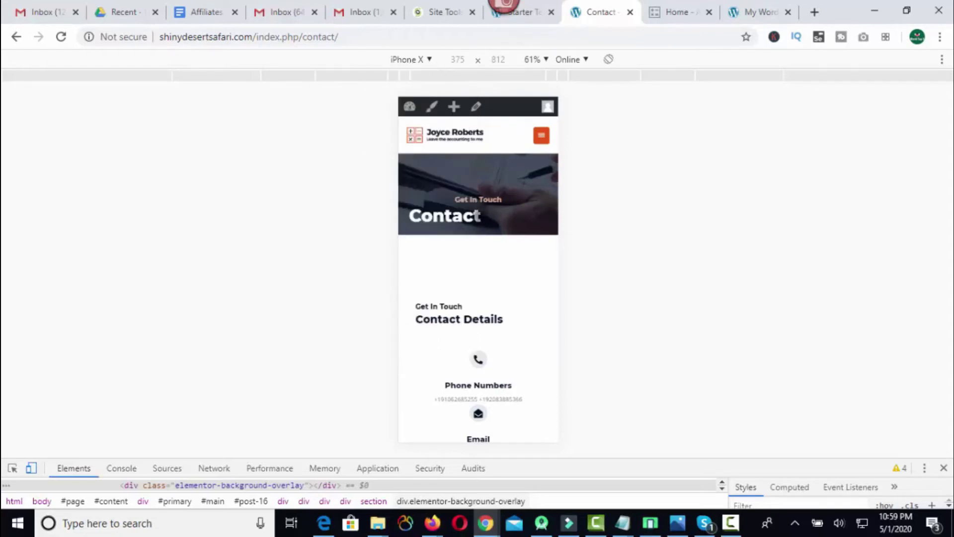
Step: Check the Contact page's mobile layout from header to map and go to Home through the mobile navigation
{"action": "scroll", "coordinate": [476, 237], "scroll_direction": "down", "scroll_amount": 4}
{"action": "scroll", "coordinate": [476, 239], "scroll_direction": "down", "scroll_amount": 14}
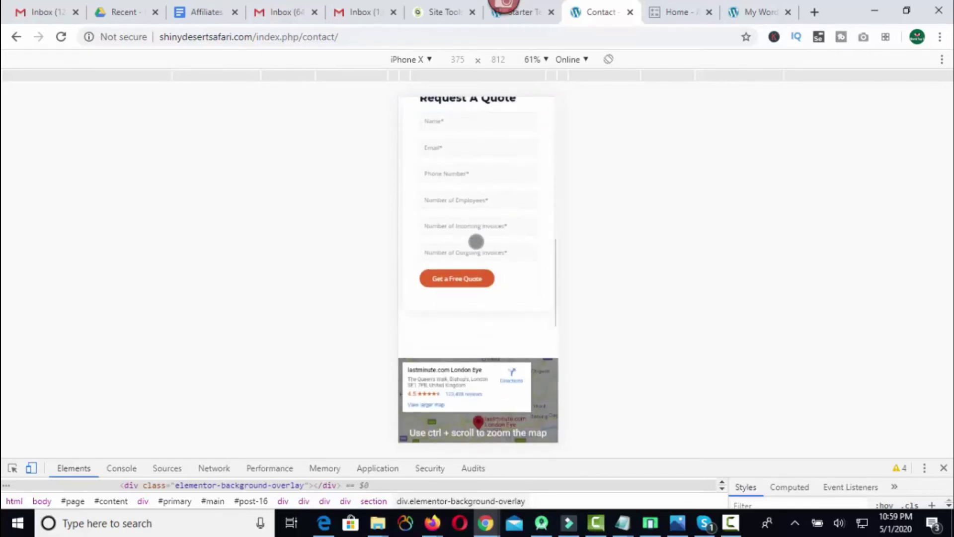
{"action": "scroll", "coordinate": [476, 242], "scroll_direction": "down", "scroll_amount": 3}
{"action": "scroll", "coordinate": [477, 242], "scroll_direction": "up", "scroll_amount": 15}
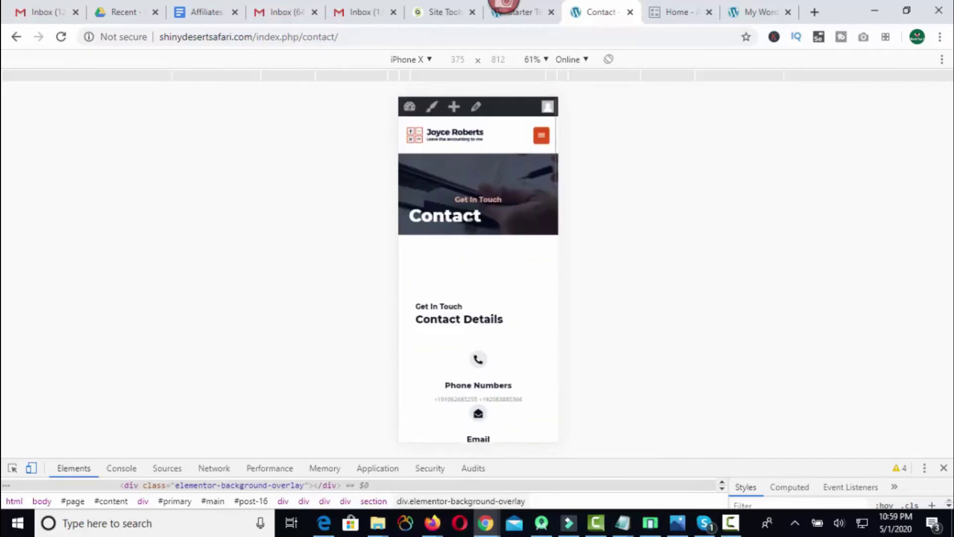
{"action": "left_click", "coordinate": [541, 136]}
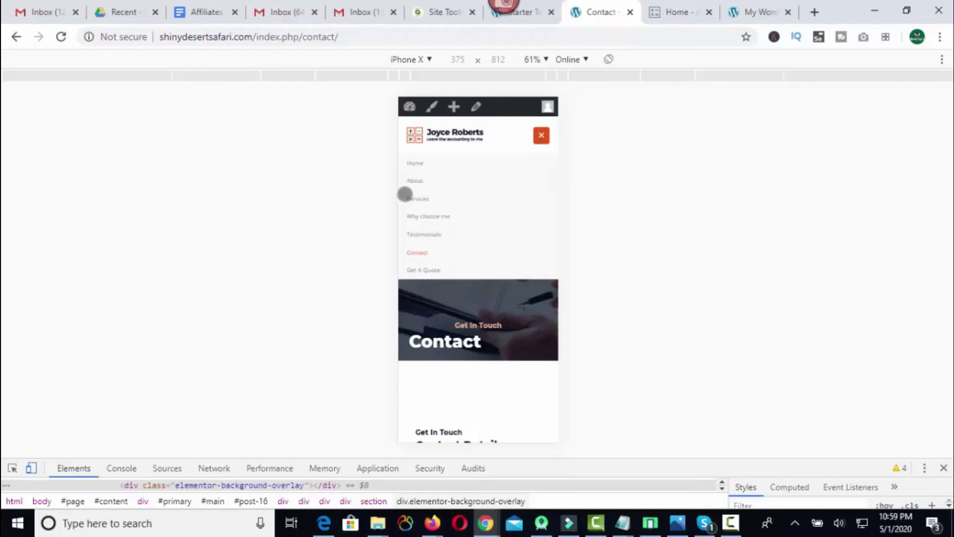
{"action": "left_click", "coordinate": [414, 164]}
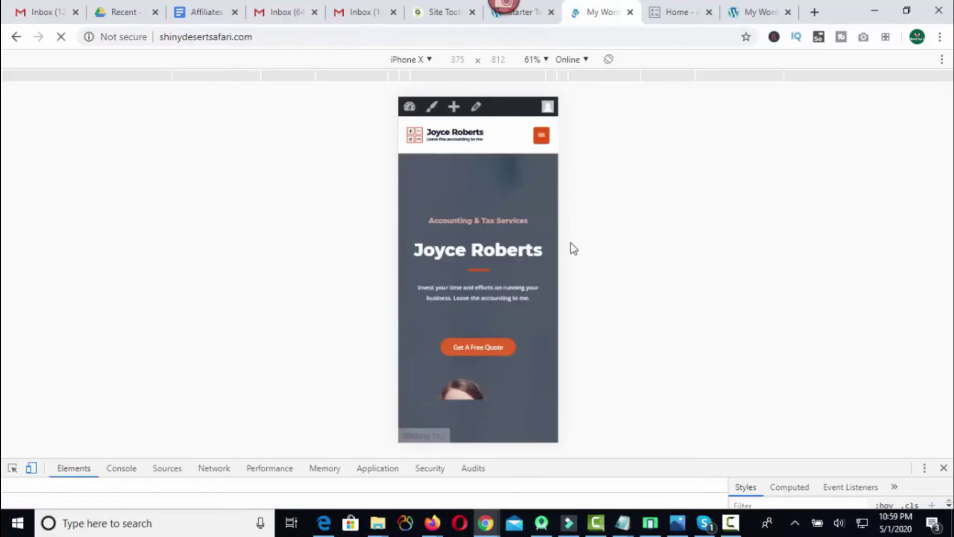
Step: Review the Home page's mobile layout in the iPhone X preview from the hero through the services list
{"action": "scroll", "coordinate": [475, 253], "scroll_direction": "down", "scroll_amount": 15}
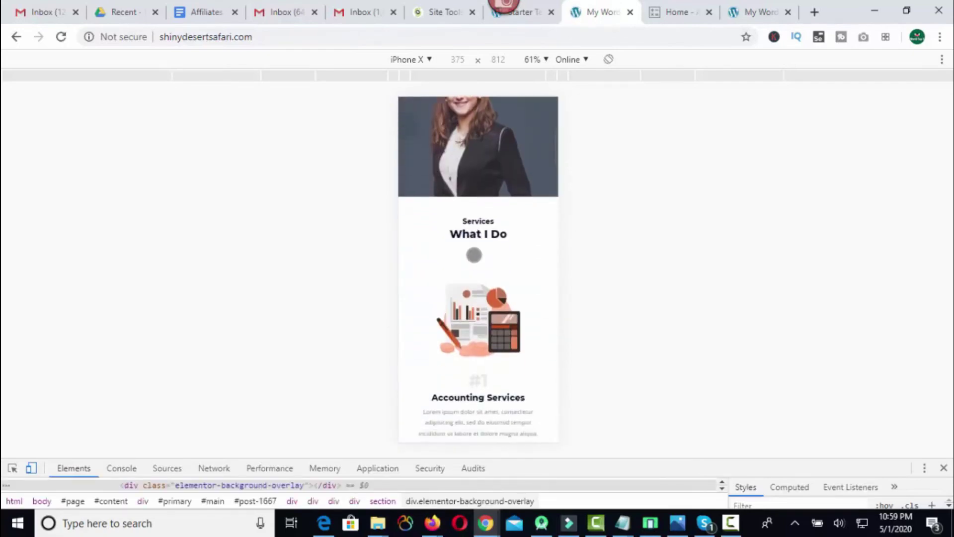
{"action": "scroll", "coordinate": [473, 257], "scroll_direction": "down", "scroll_amount": 5}
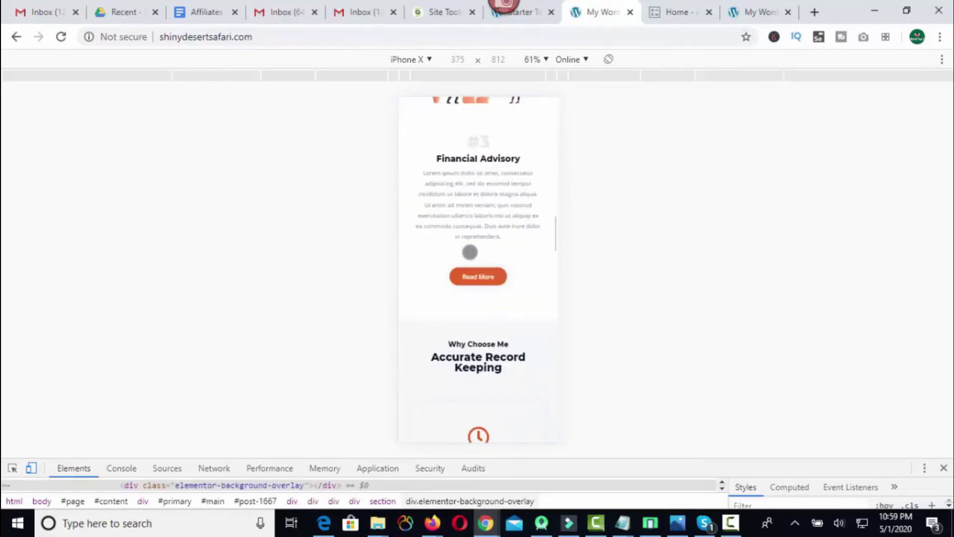
{"action": "scroll", "coordinate": [432, 134], "scroll_direction": "up", "scroll_amount": 8}
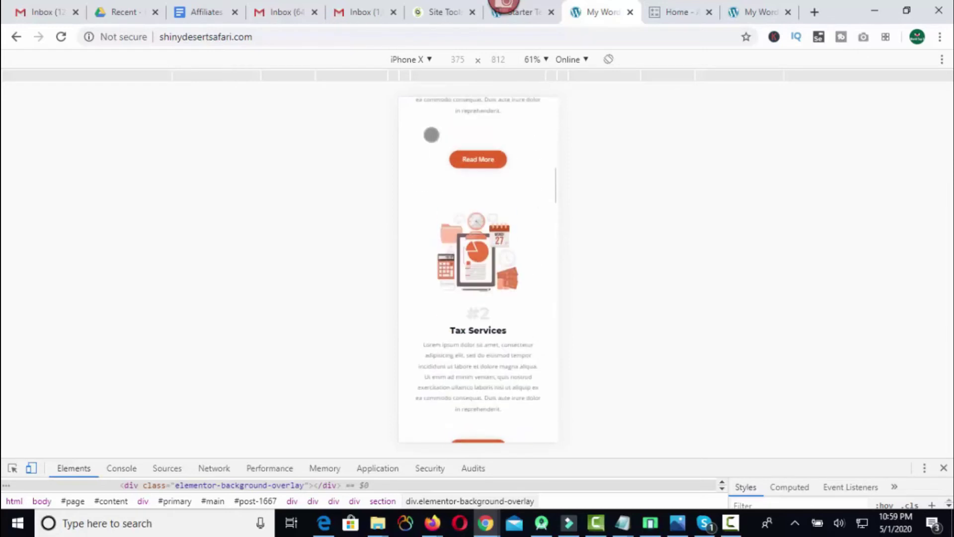
Step: Switch the device preview to iPad and check the Home page's tablet layout from the hero section to the footer
{"action": "left_click", "coordinate": [430, 59]}
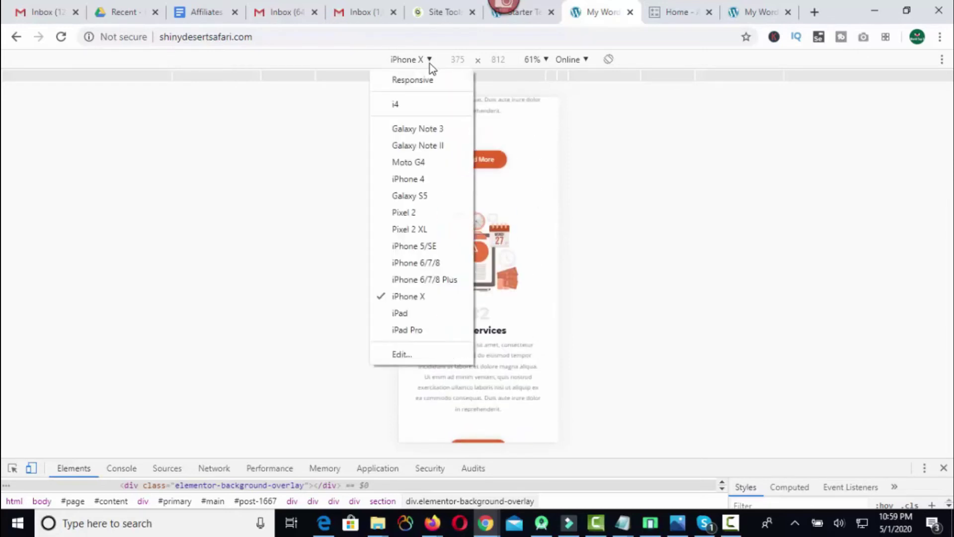
{"action": "left_click", "coordinate": [402, 313]}
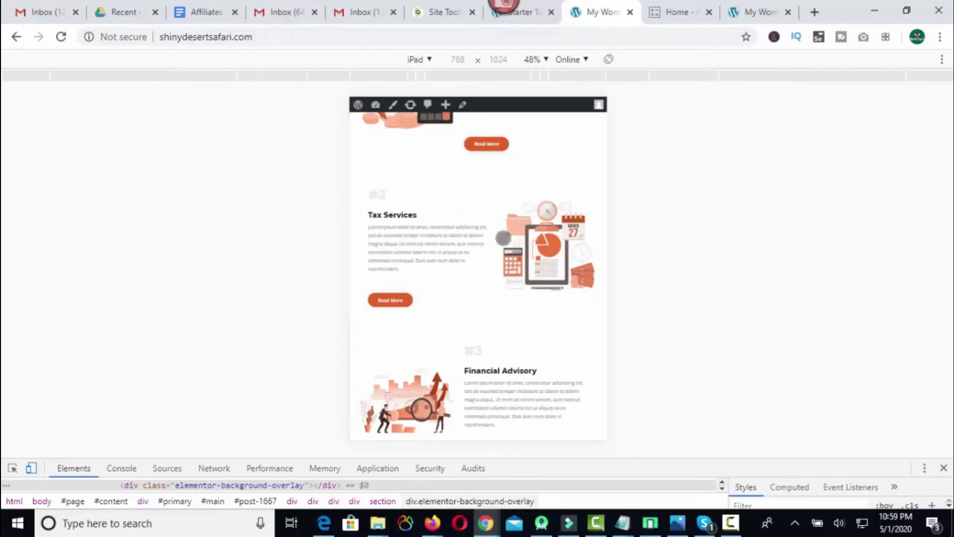
{"action": "scroll", "coordinate": [503, 238], "scroll_direction": "up", "scroll_amount": 10}
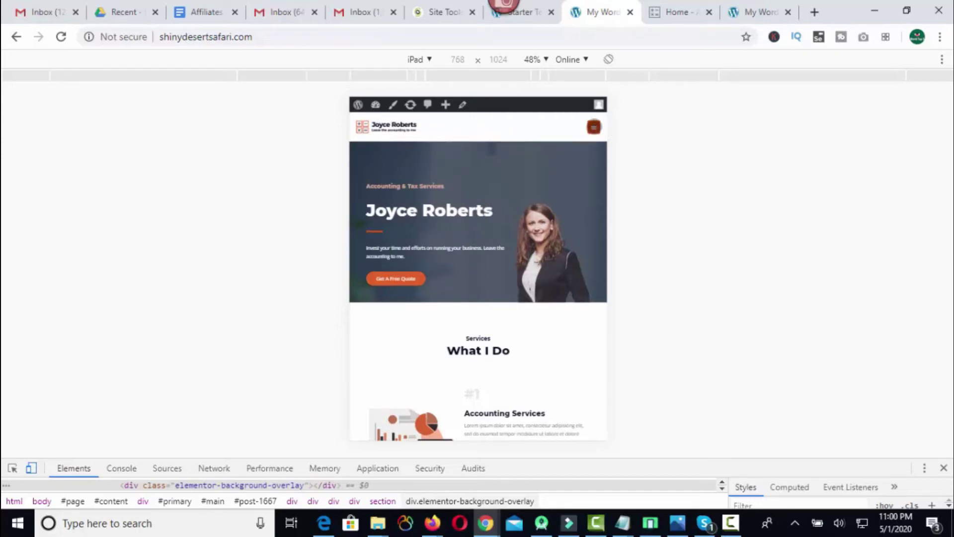
{"action": "scroll", "coordinate": [477, 303], "scroll_direction": "down", "scroll_amount": 10}
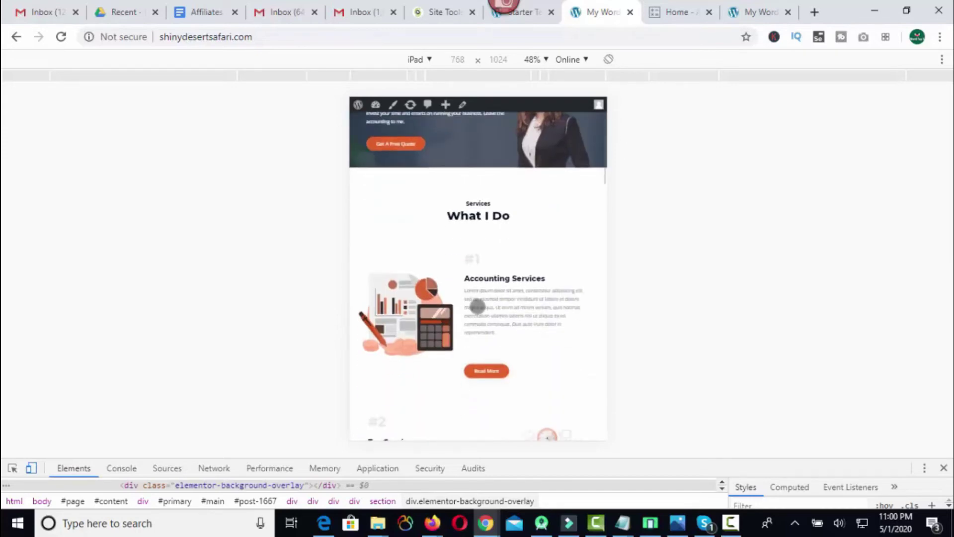
{"action": "scroll", "coordinate": [478, 303], "scroll_direction": "down", "scroll_amount": 15}
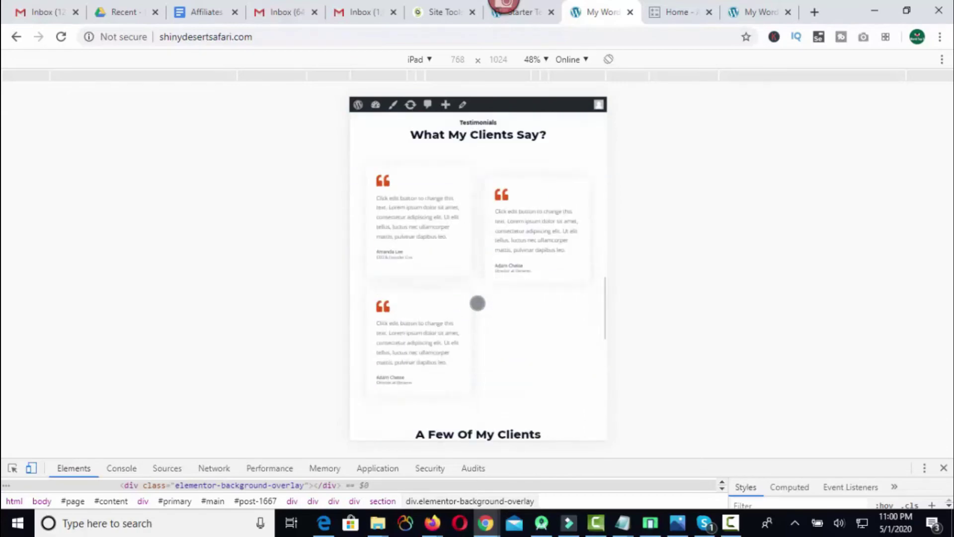
{"action": "scroll", "coordinate": [478, 303], "scroll_direction": "down", "scroll_amount": 5}
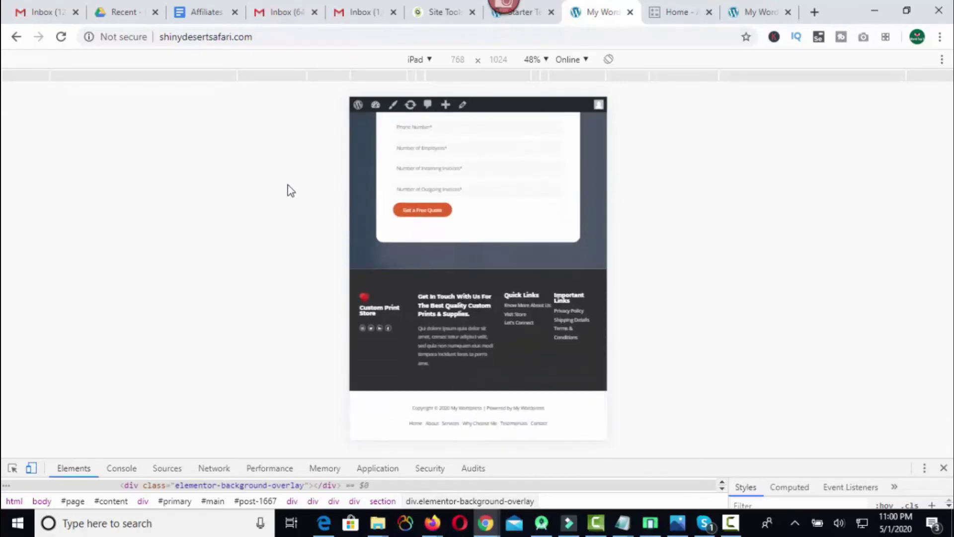
Step: Turn off the device preview and review the Home page's desktop layout from the quote form up to the hero section
{"action": "left_click", "coordinate": [30, 468]}
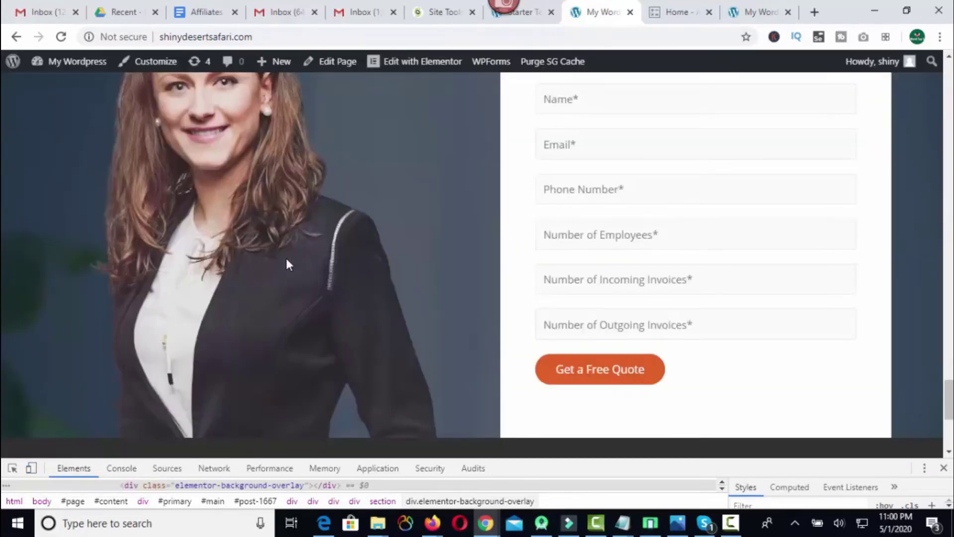
{"action": "scroll", "coordinate": [439, 248], "scroll_direction": "up", "scroll_amount": 10}
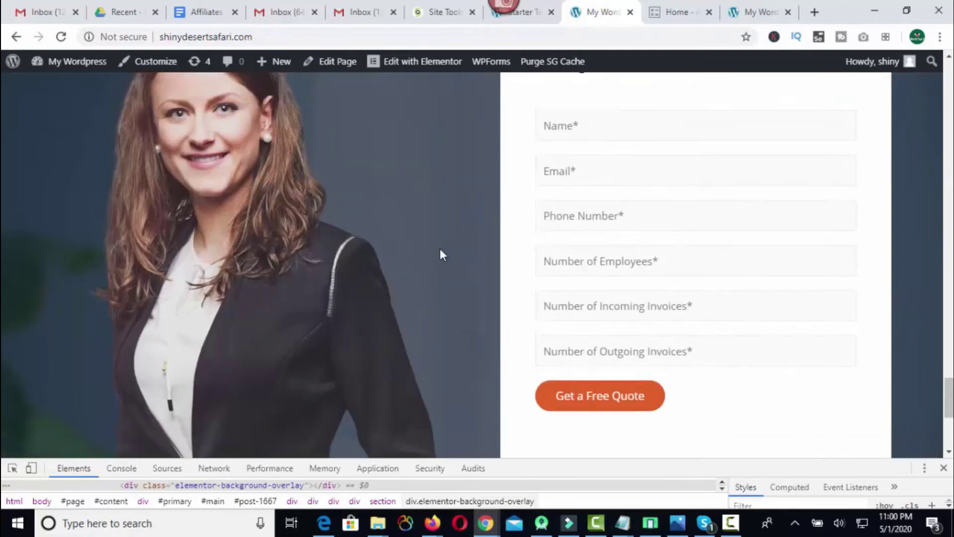
{"action": "scroll", "coordinate": [437, 250], "scroll_direction": "up", "scroll_amount": 5}
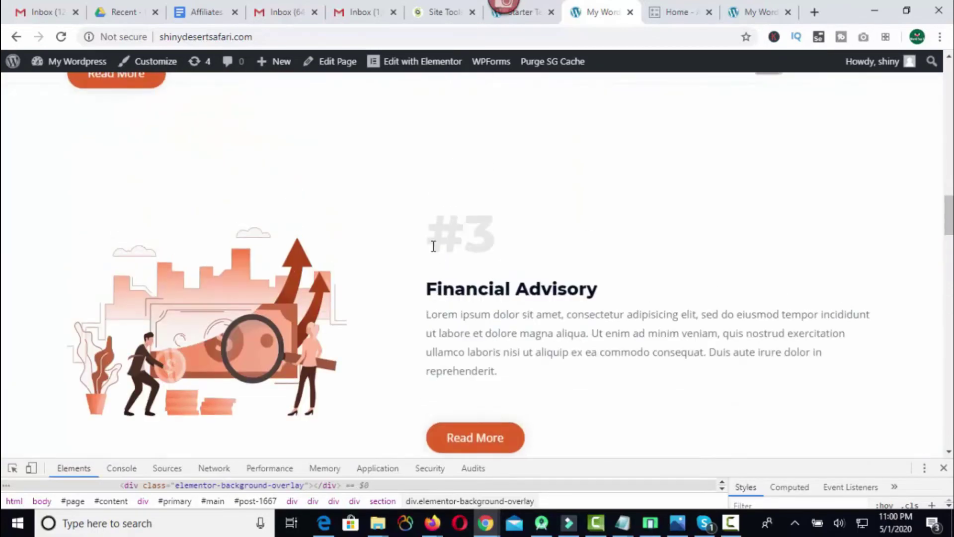
{"action": "scroll", "coordinate": [434, 246], "scroll_direction": "up", "scroll_amount": 4}
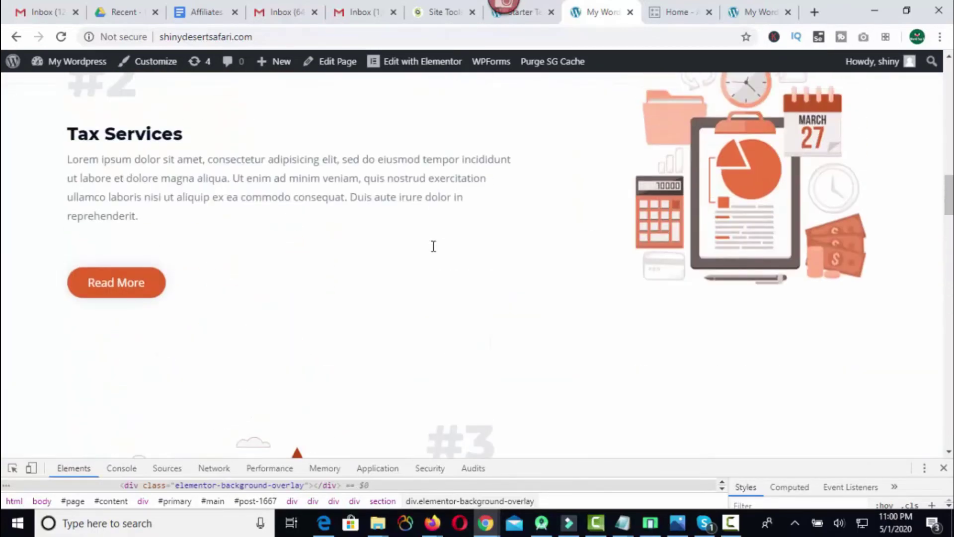
{"action": "scroll", "coordinate": [431, 247], "scroll_direction": "up", "scroll_amount": 1}
{"action": "scroll", "coordinate": [431, 247], "scroll_direction": "up", "scroll_amount": 5}
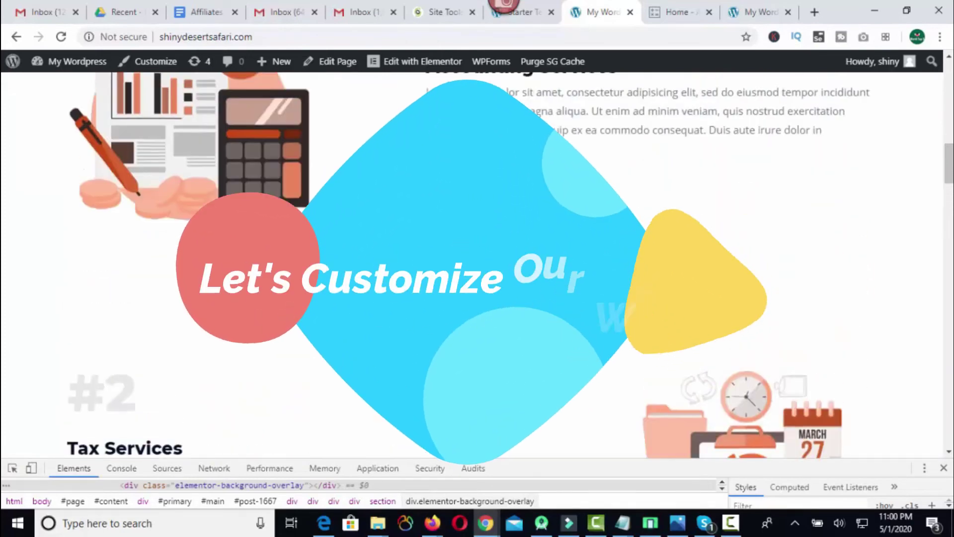
{"action": "scroll", "coordinate": [430, 247], "scroll_direction": "up", "scroll_amount": 8}
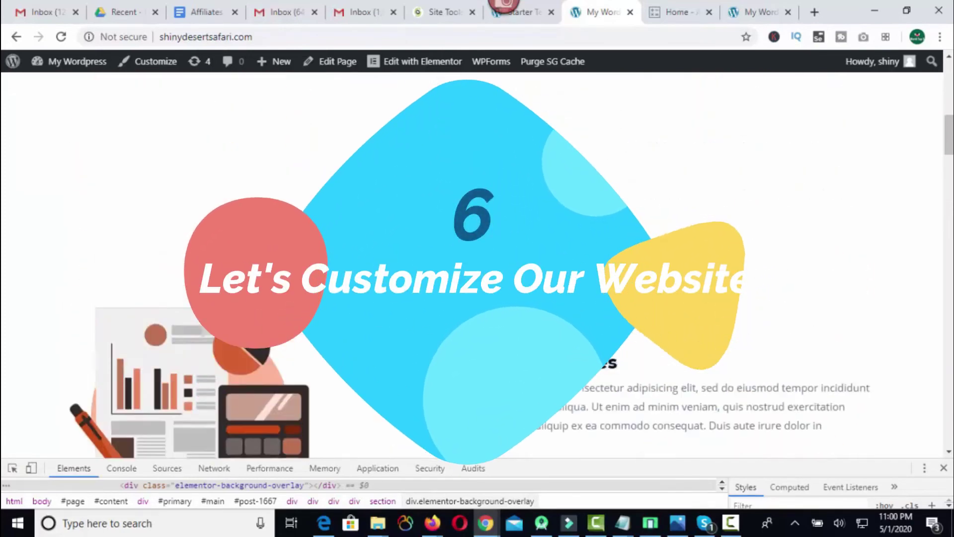
{"action": "scroll", "coordinate": [572, 245], "scroll_direction": "up", "scroll_amount": 4}
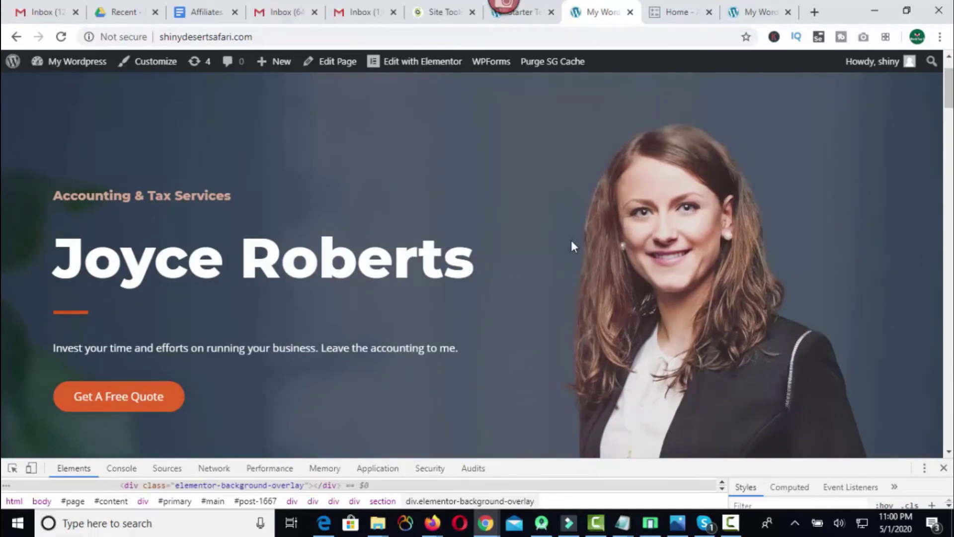
{"action": "left_click_drag", "start_coordinate": [122, 259], "coordinate": [358, 259]}
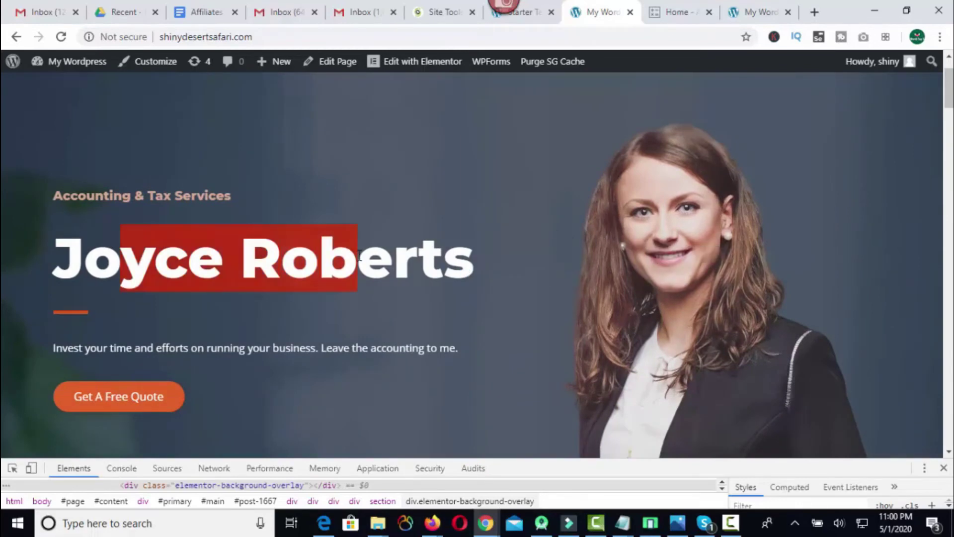
{"action": "scroll", "coordinate": [318, 298], "scroll_direction": "down", "scroll_amount": 10}
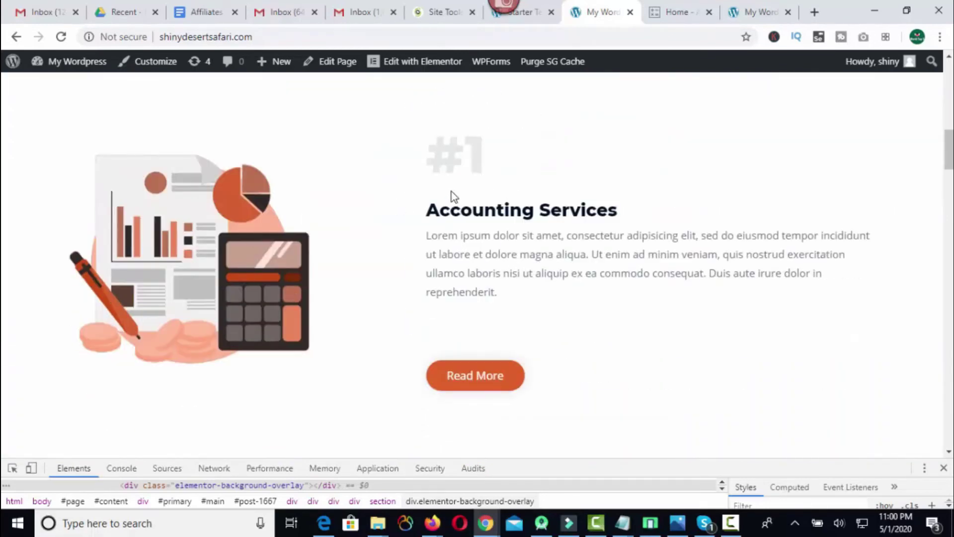
{"action": "scroll", "coordinate": [451, 192], "scroll_direction": "up", "scroll_amount": 10}
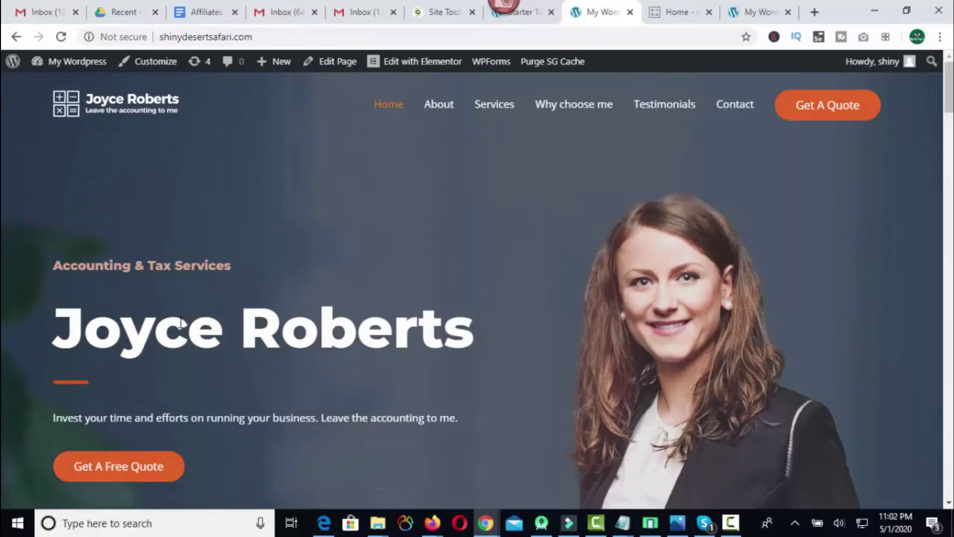
Step: Open the Home page for editing with Elementor
{"action": "left_click_drag", "start_coordinate": [242, 316], "coordinate": [448, 316]}
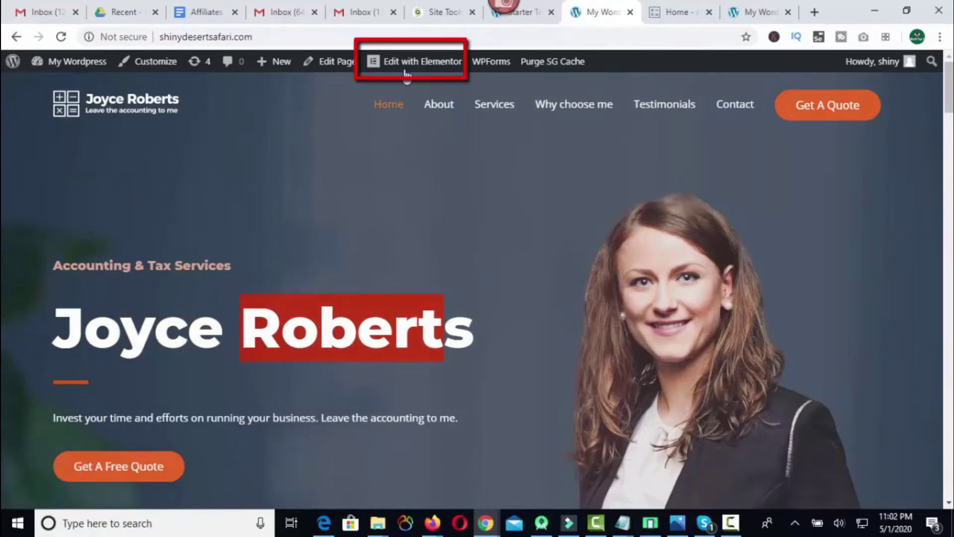
{"action": "mouse_move", "coordinate": [409, 70]}
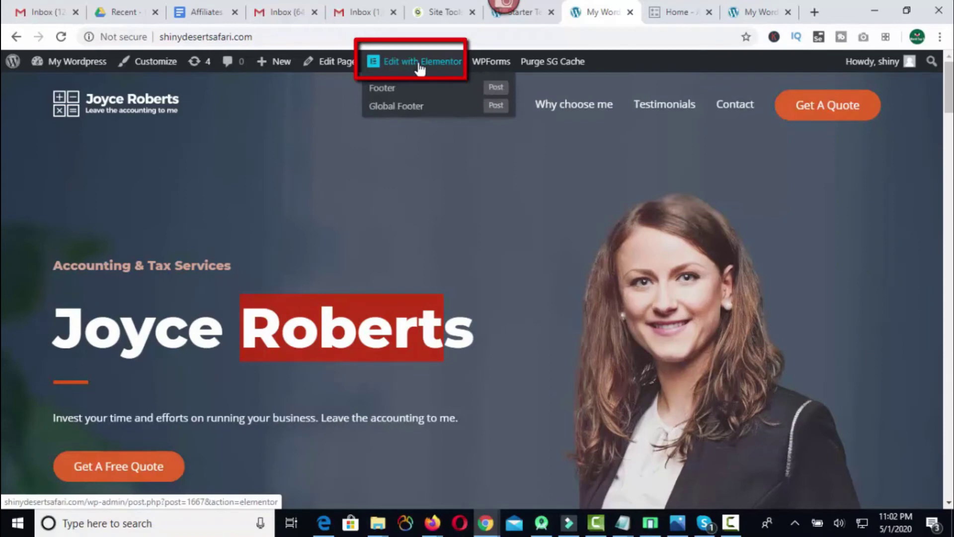
{"action": "left_click", "coordinate": [420, 70]}
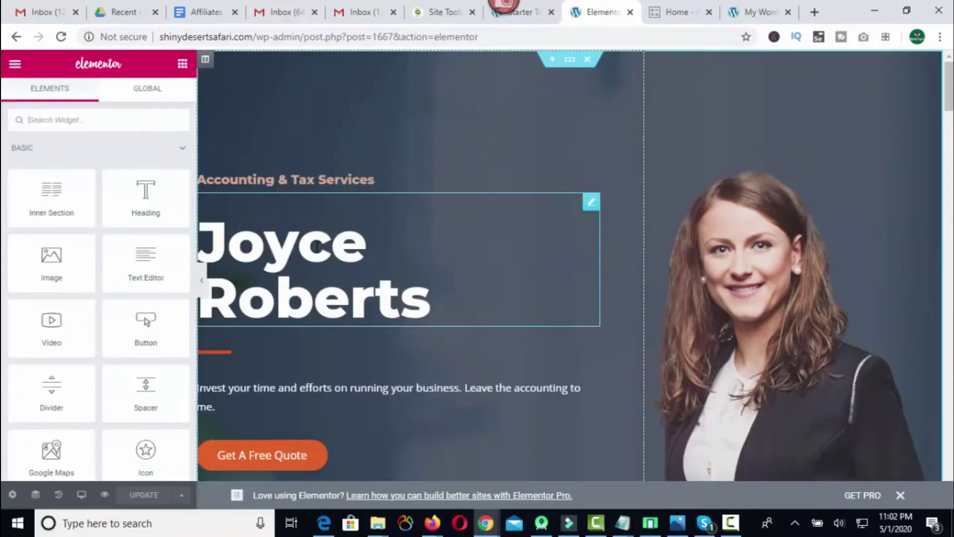
Step: Replace the hero section's main heading text with "My Website" and update the page
{"action": "left_click", "coordinate": [229, 253]}
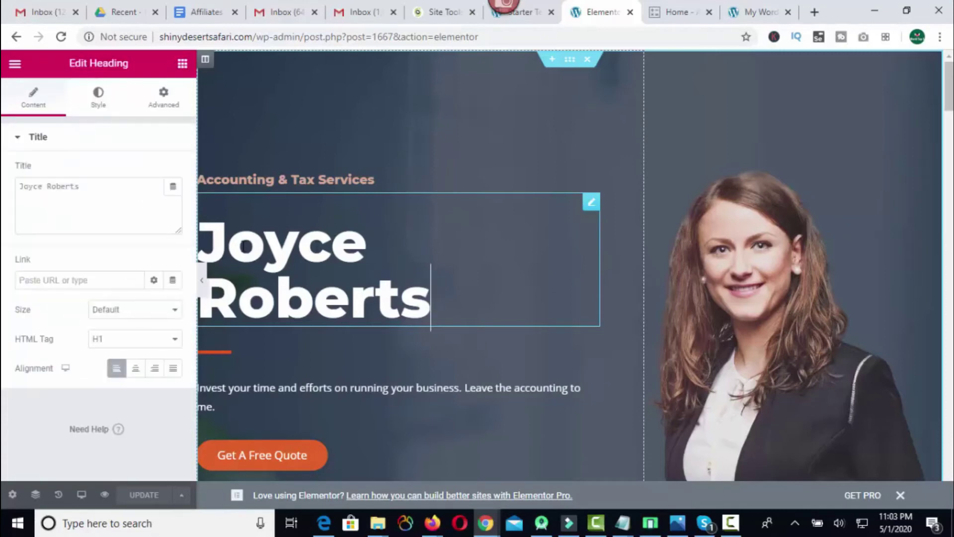
{"action": "triple_click", "coordinate": [243, 236]}
{"action": "type", "text": "M"}
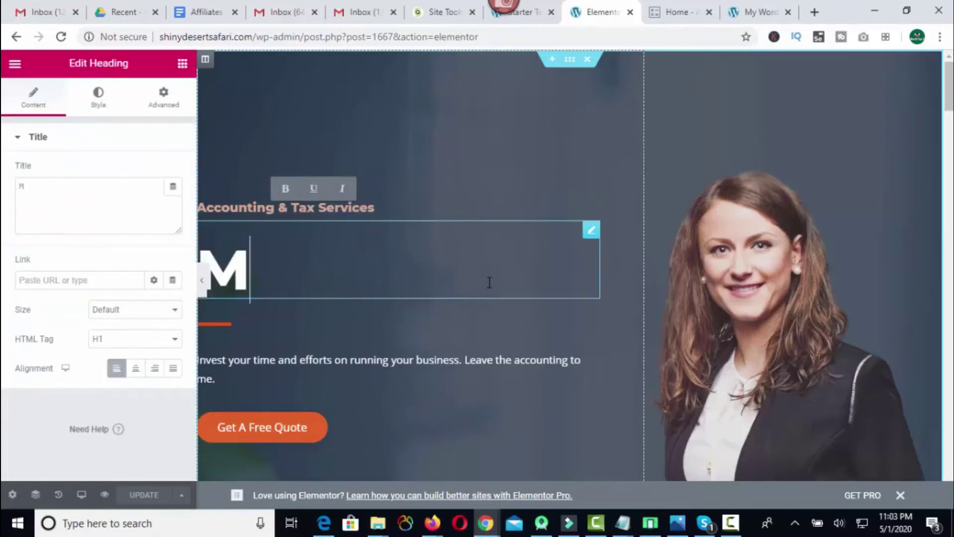
{"action": "type", "text": "y Website"}
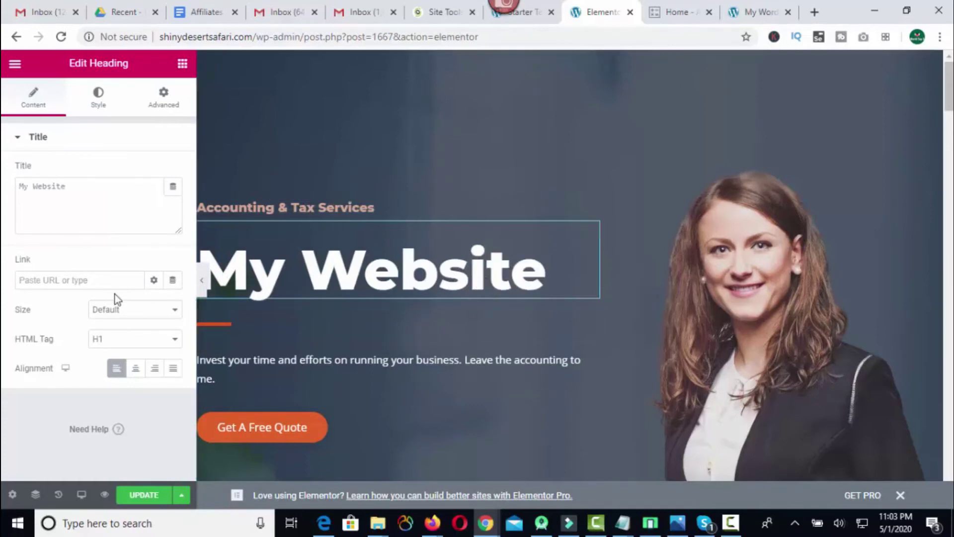
{"action": "left_click", "coordinate": [142, 496]}
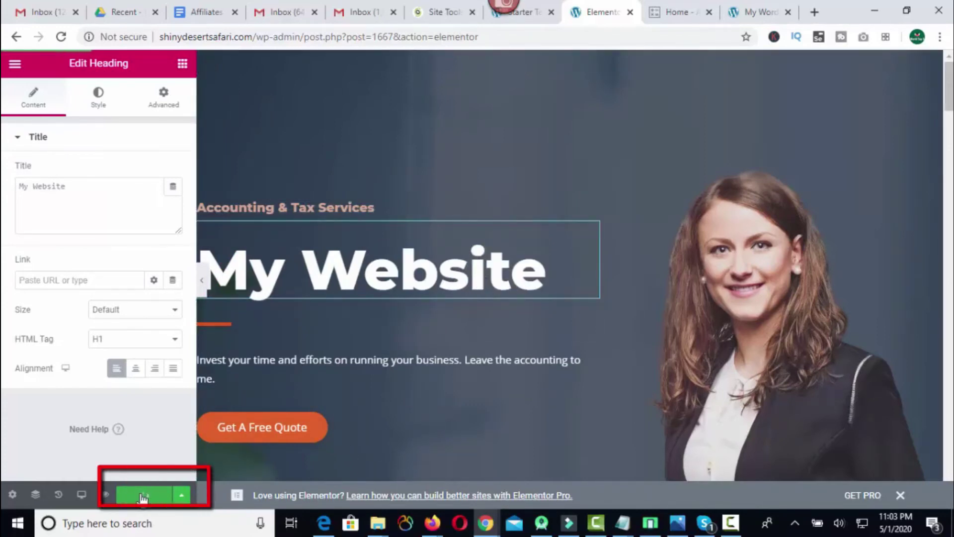
Step: Leave the editor for the live Home page and check its hero heading
{"action": "left_click", "coordinate": [15, 64]}
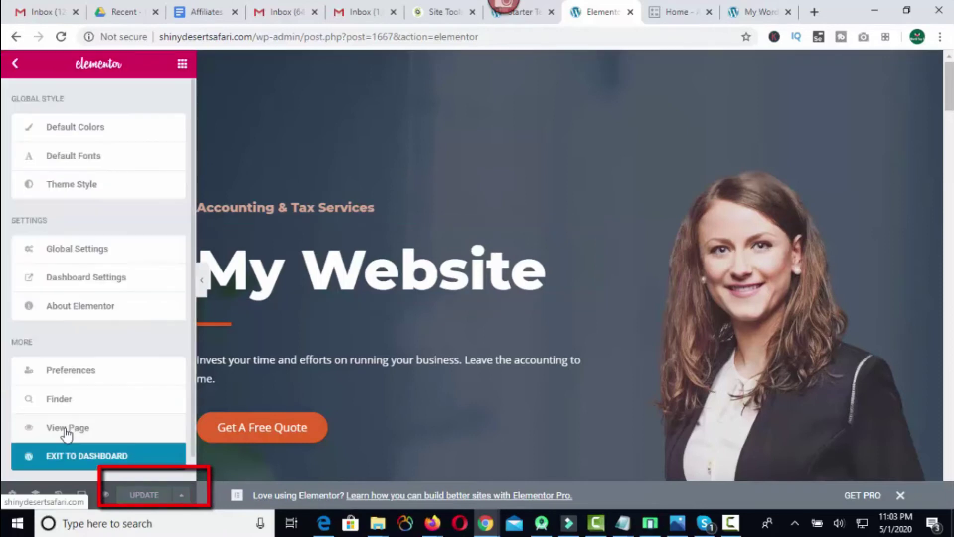
{"action": "left_click", "coordinate": [66, 432]}
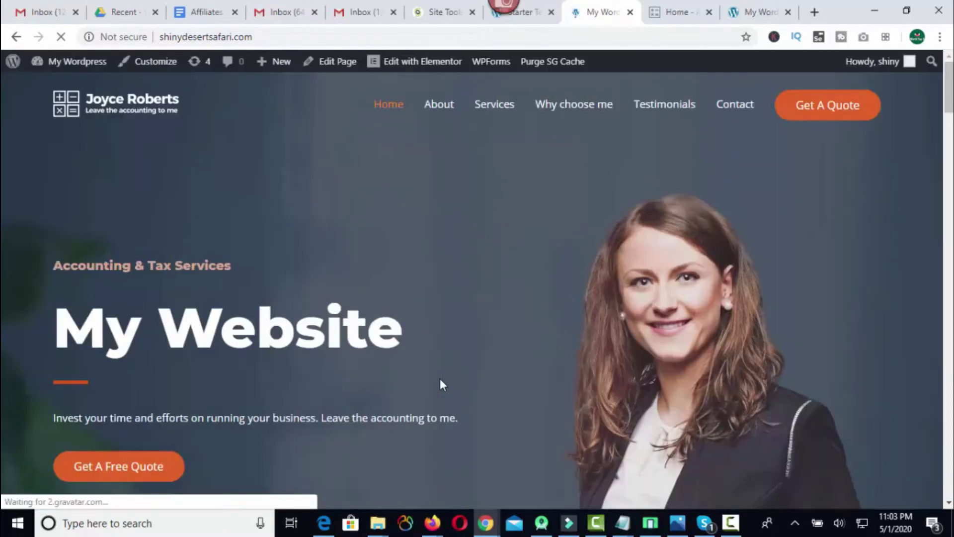
{"action": "triple_click", "coordinate": [398, 341]}
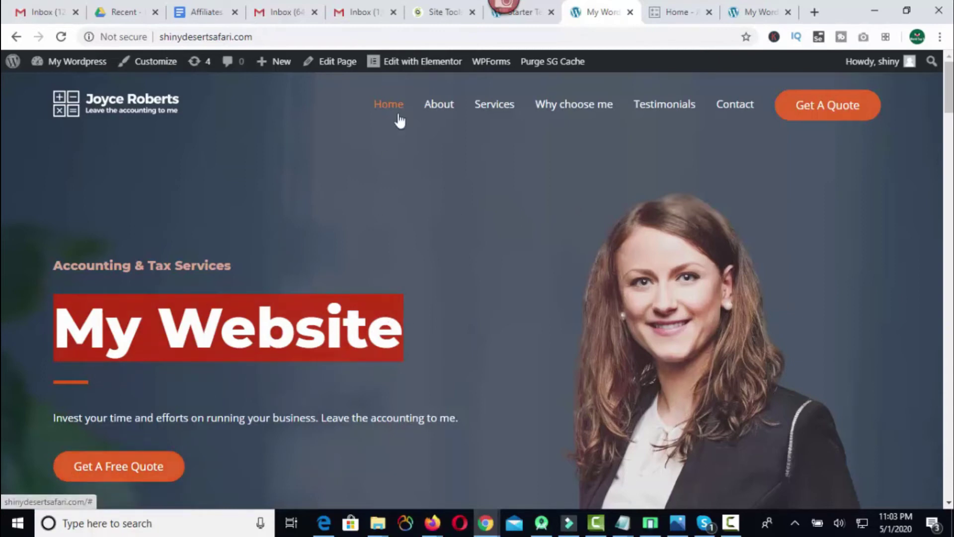
Step: Reopen the Home page in Elementor, set the hero button's text to "More Info" and update the page
{"action": "mouse_move", "coordinate": [406, 72]}
{"action": "left_click", "coordinate": [406, 72]}
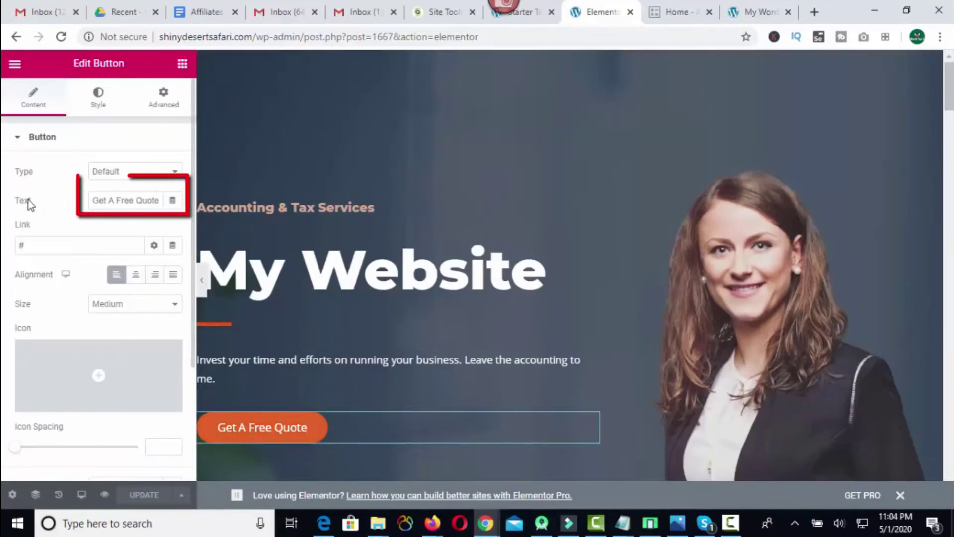
{"action": "triple_click", "coordinate": [109, 200]}
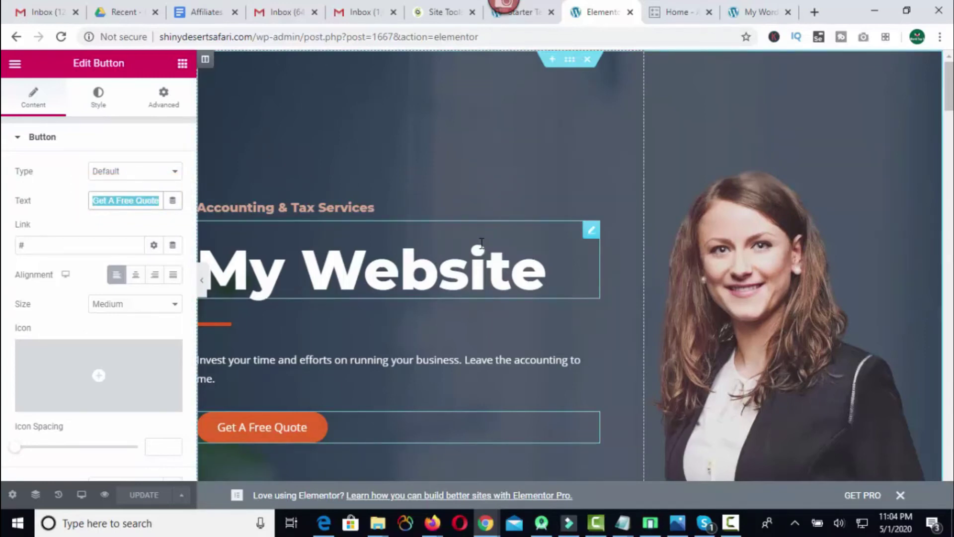
{"action": "type", "text": "More "}
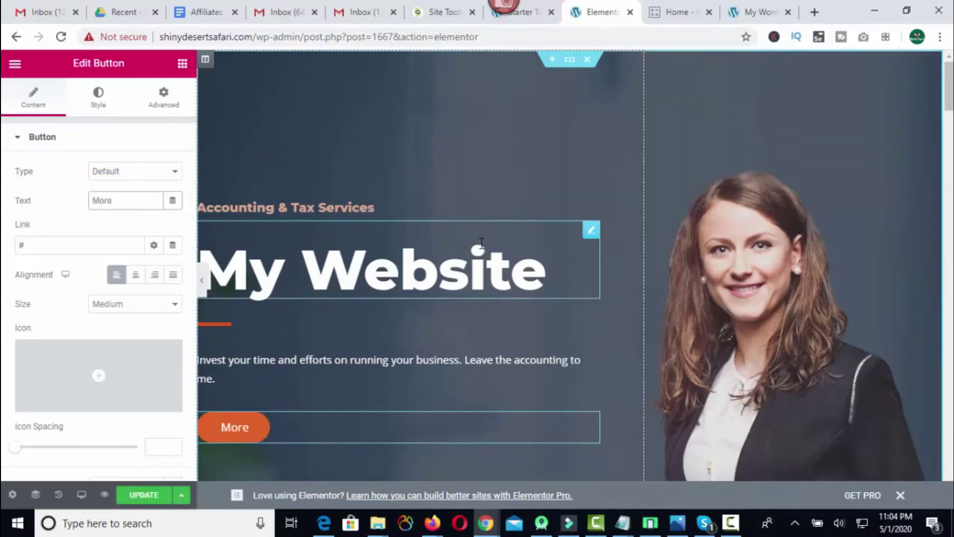
{"action": "type", "text": "Info"}
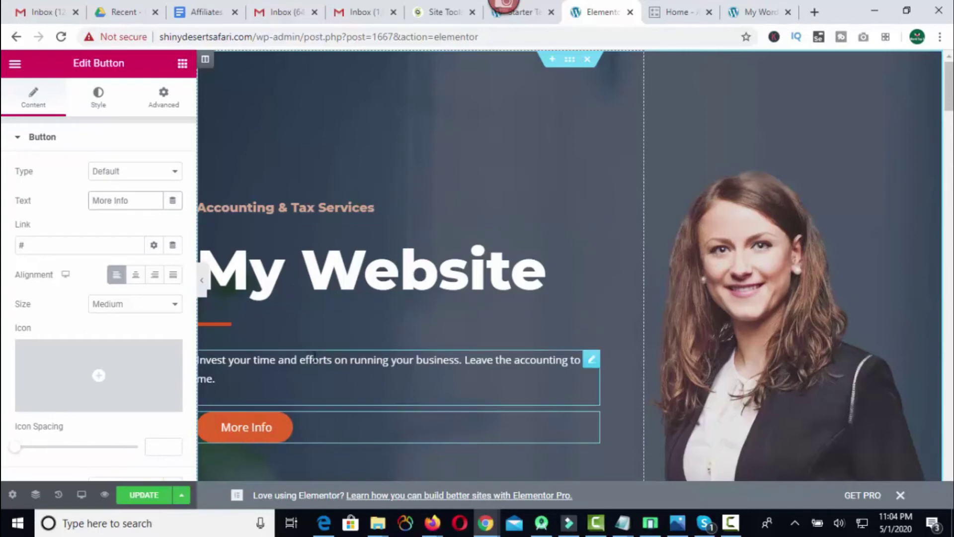
{"action": "left_click", "coordinate": [141, 496]}
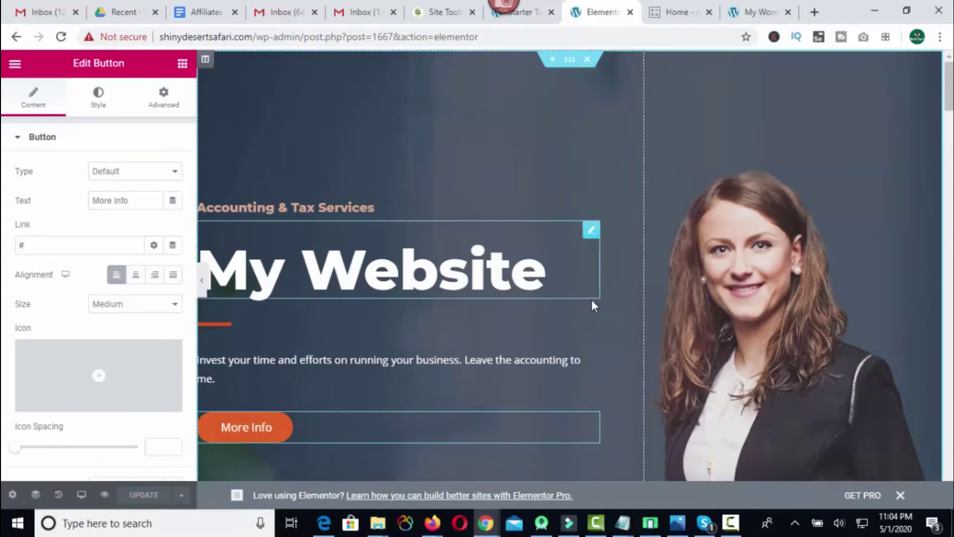
{"action": "scroll", "coordinate": [714, 213], "scroll_direction": "down", "scroll_amount": 2}
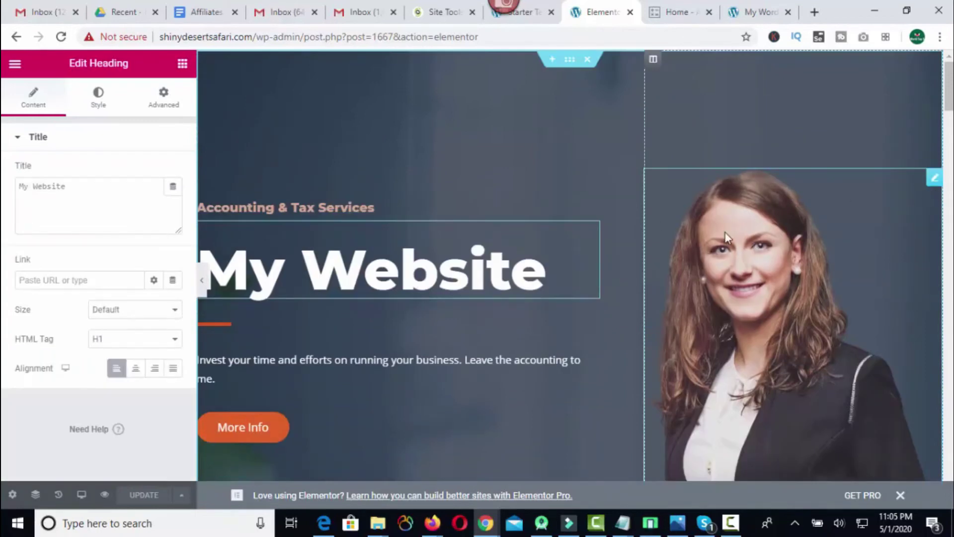
Step: Open the media library for the hero section's portrait image and look through the available images
{"action": "left_click", "coordinate": [936, 185]}
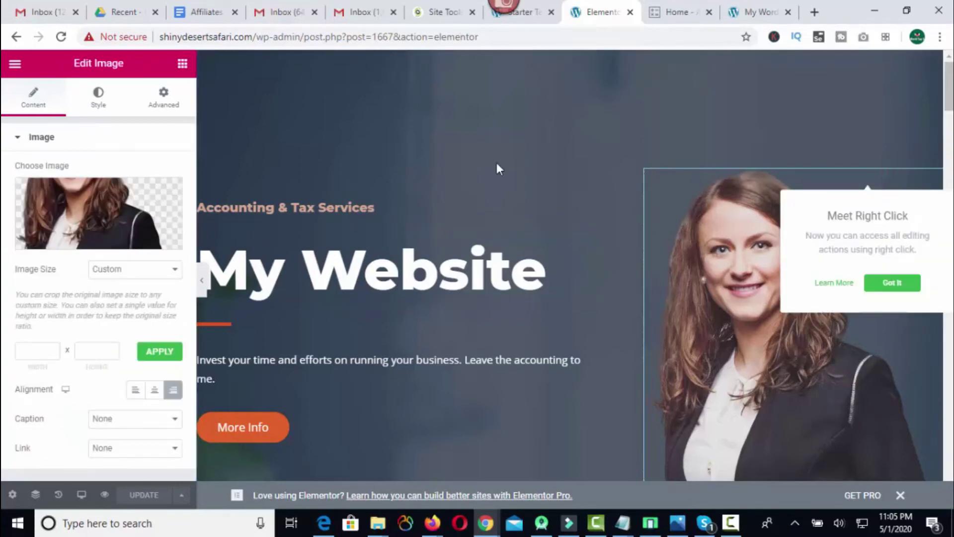
{"action": "left_click", "coordinate": [100, 240]}
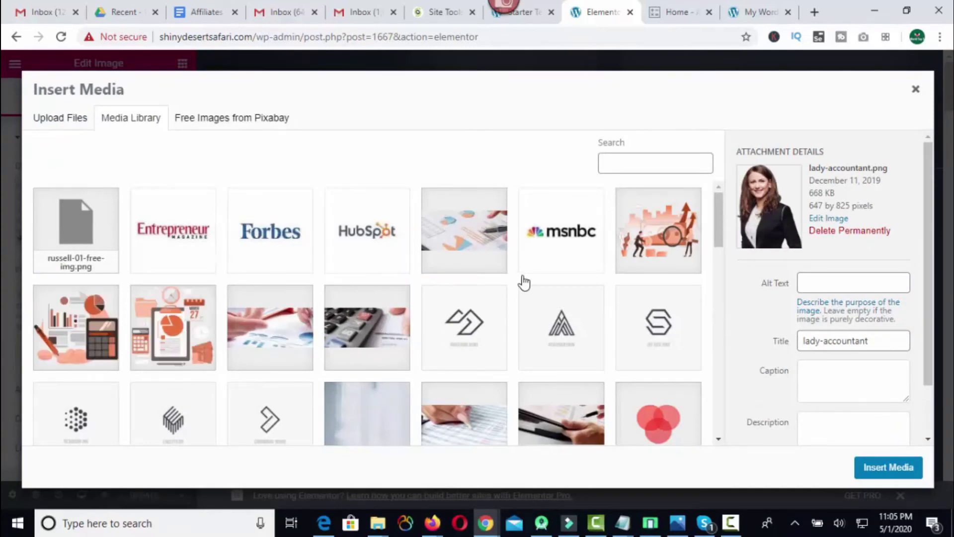
{"action": "scroll", "coordinate": [480, 332], "scroll_direction": "down", "scroll_amount": 4}
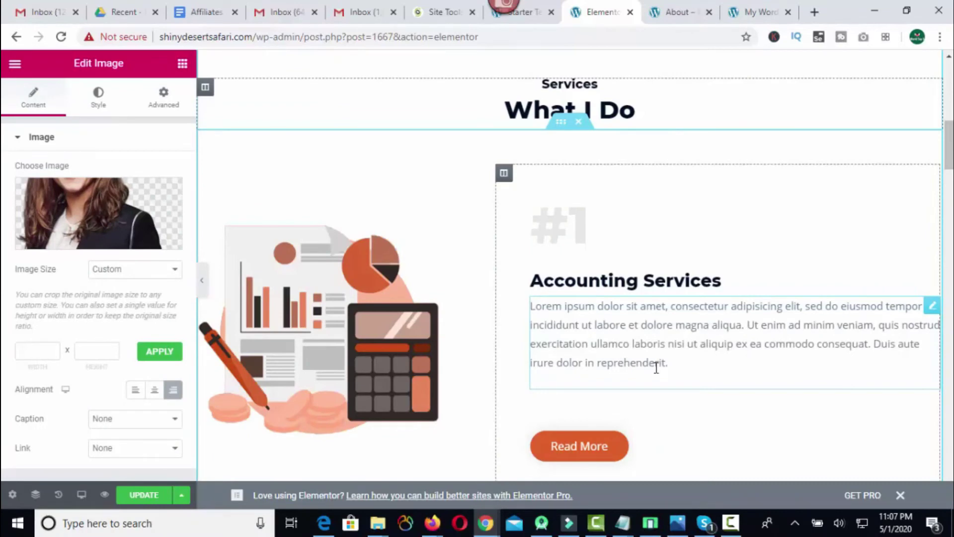
Step: Switch to the live About page and examine the index.php and about parts of its URL
{"action": "left_click", "coordinate": [668, 12]}
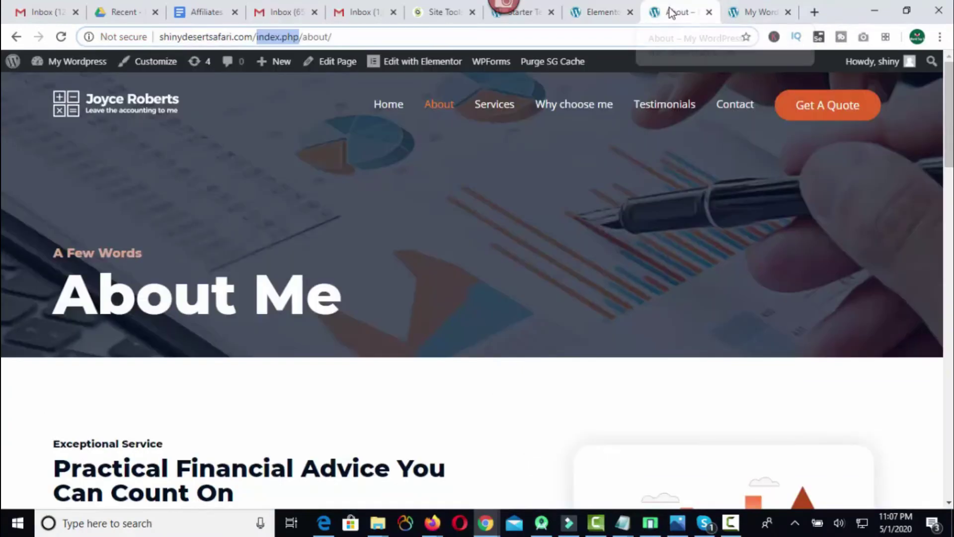
{"action": "left_click", "coordinate": [177, 37]}
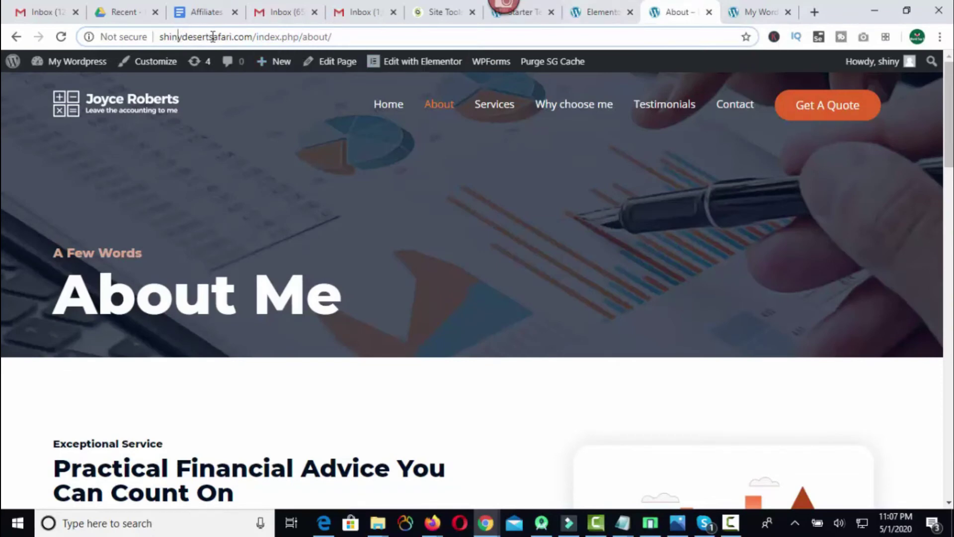
{"action": "left_click_drag", "start_coordinate": [256, 38], "coordinate": [300, 37]}
{"action": "left_click", "coordinate": [261, 37]}
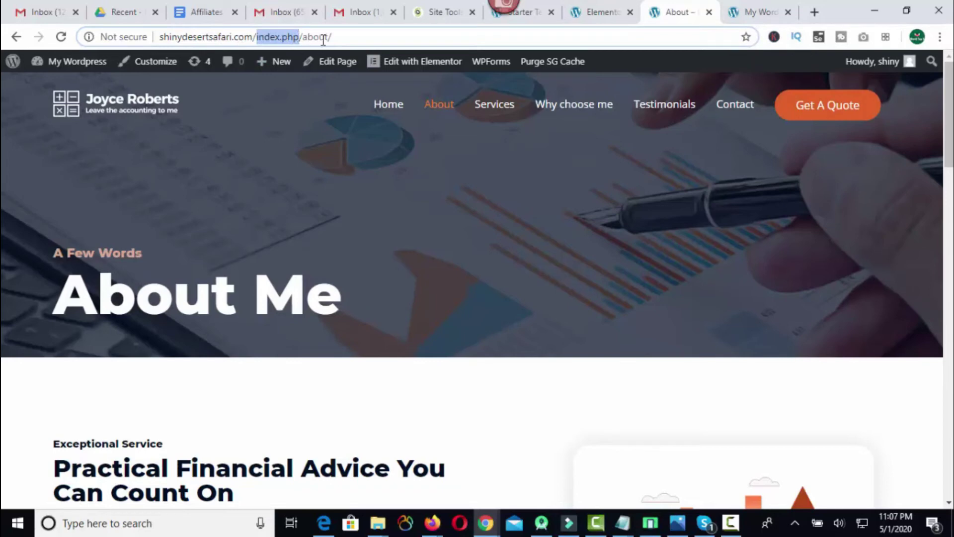
{"action": "double_click", "coordinate": [315, 38]}
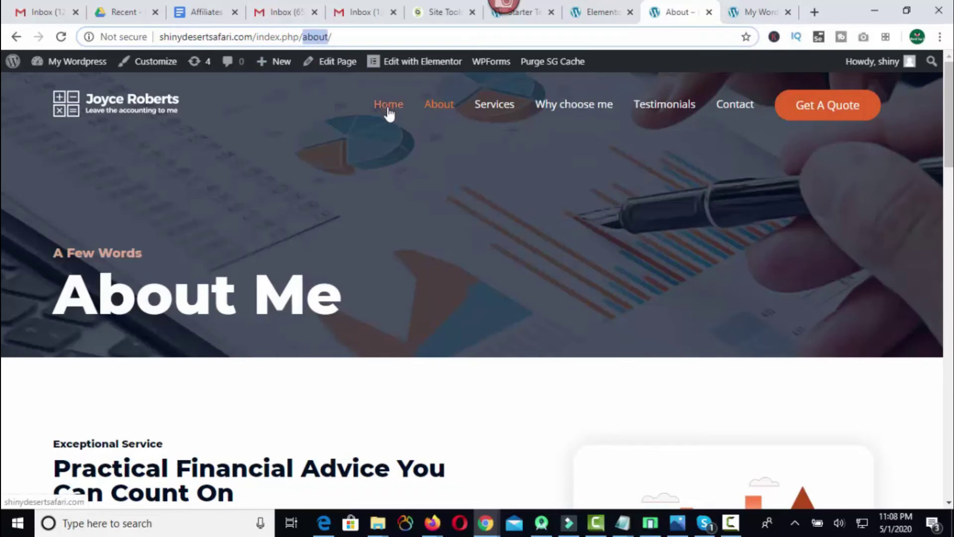
{"action": "left_click_drag", "start_coordinate": [259, 37], "coordinate": [295, 37]}
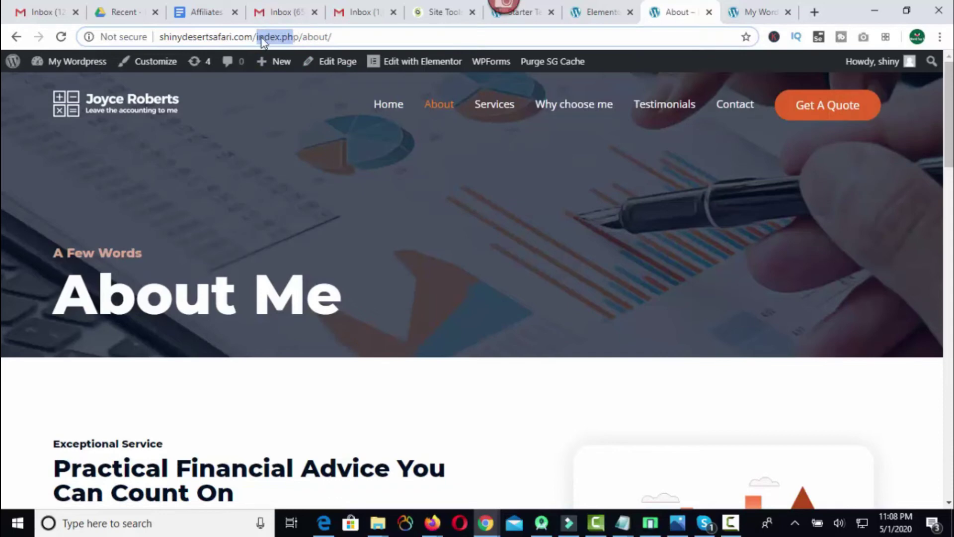
Step: Set the WordPress site's permalink structure to Post name and save the permalink settings
{"action": "mouse_move", "coordinate": [60, 63]}
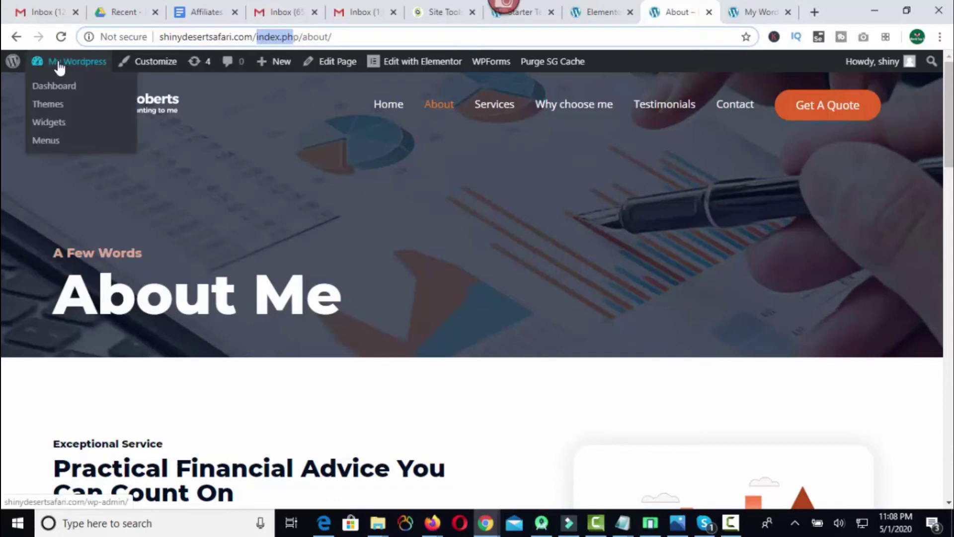
{"action": "left_click", "coordinate": [55, 86]}
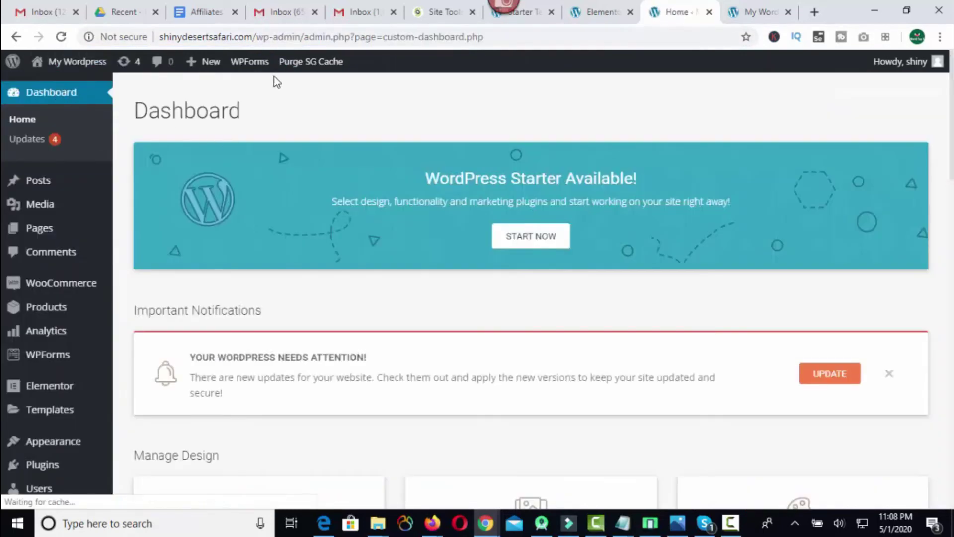
{"action": "scroll", "coordinate": [59, 348], "scroll_direction": "down", "scroll_amount": 4}
{"action": "left_click", "coordinate": [60, 436]}
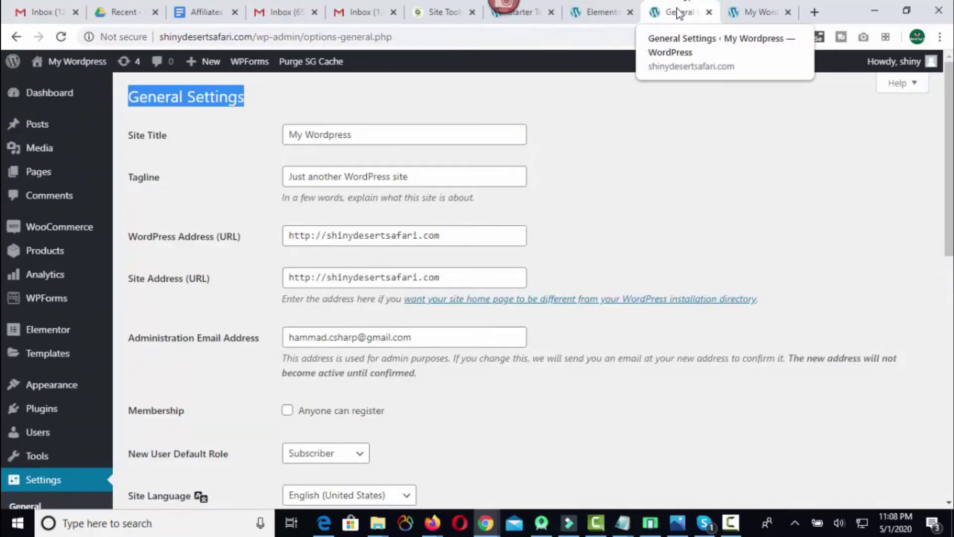
{"action": "scroll", "coordinate": [418, 214], "scroll_direction": "down", "scroll_amount": 7}
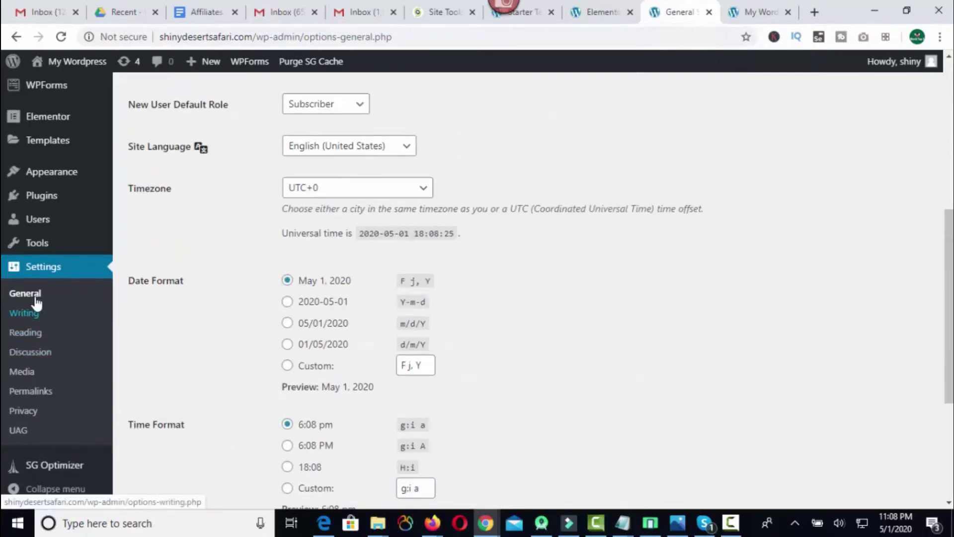
{"action": "left_click", "coordinate": [23, 330]}
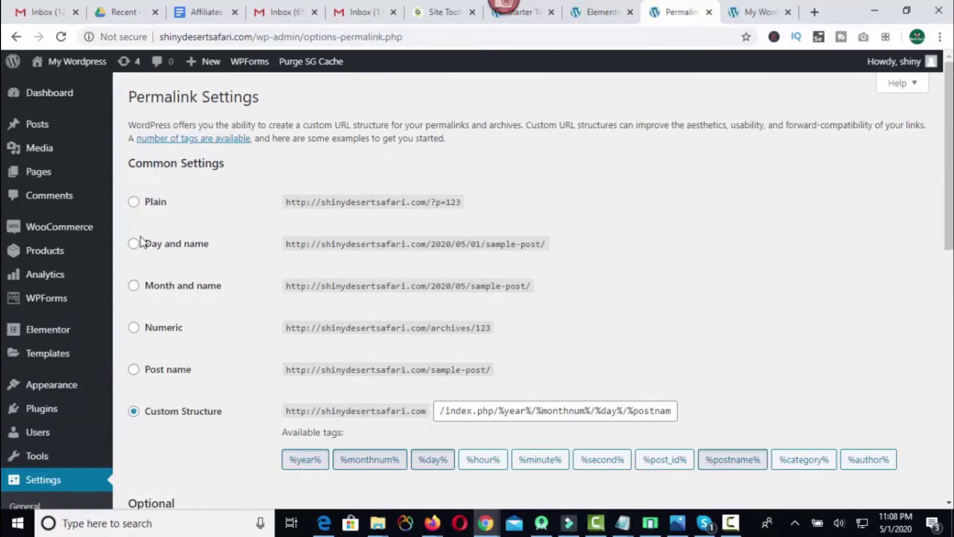
{"action": "left_click", "coordinate": [134, 371]}
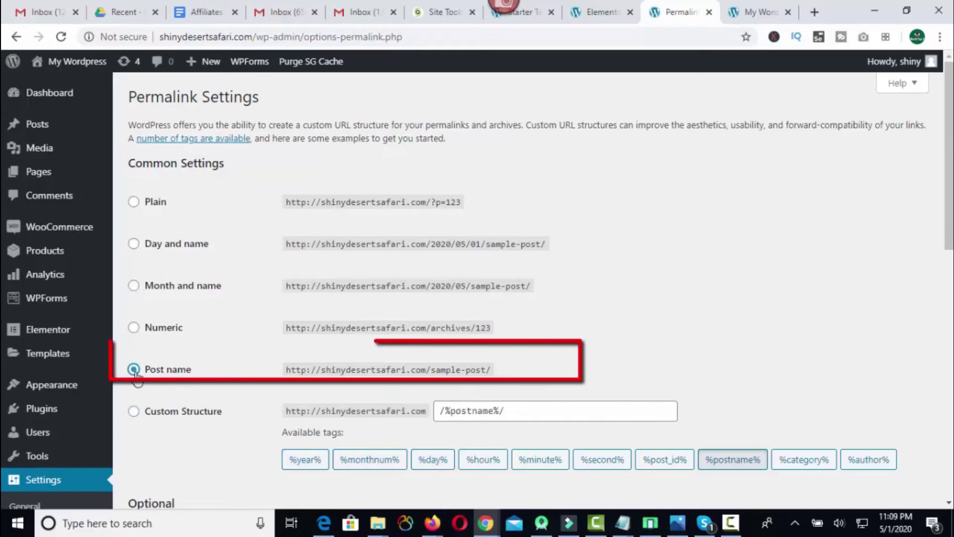
{"action": "scroll", "coordinate": [300, 363], "scroll_direction": "down", "scroll_amount": 15}
{"action": "left_click", "coordinate": [167, 435]}
Step: Reload the live site, open its About page and check the page's URL structure
{"action": "left_click", "coordinate": [747, 12]}
{"action": "left_click", "coordinate": [62, 37]}
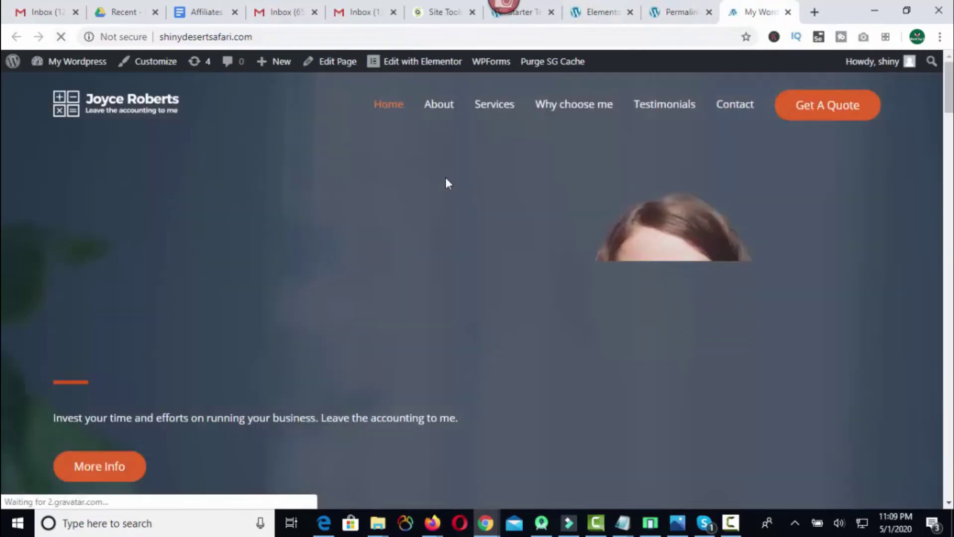
{"action": "left_click", "coordinate": [440, 105]}
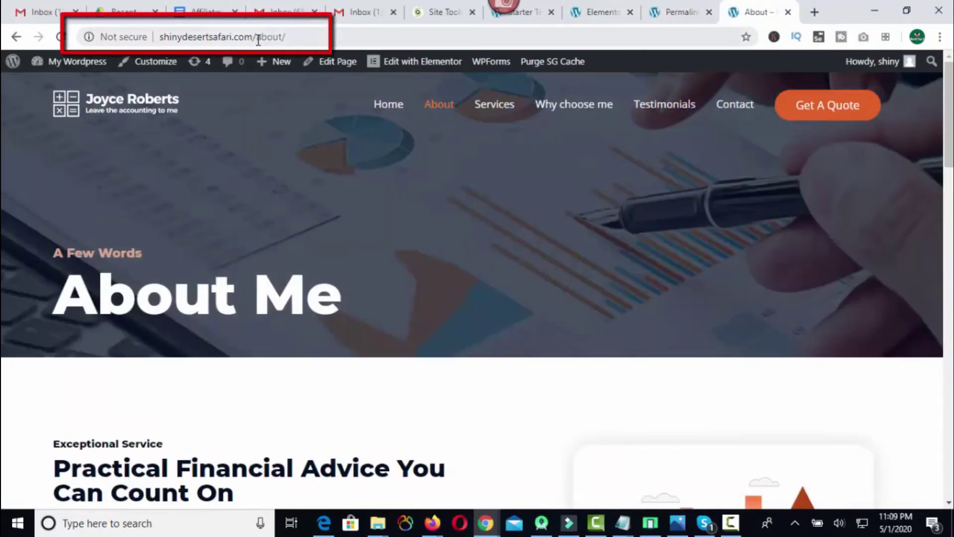
{"action": "left_click_drag", "start_coordinate": [258, 39], "coordinate": [281, 40]}
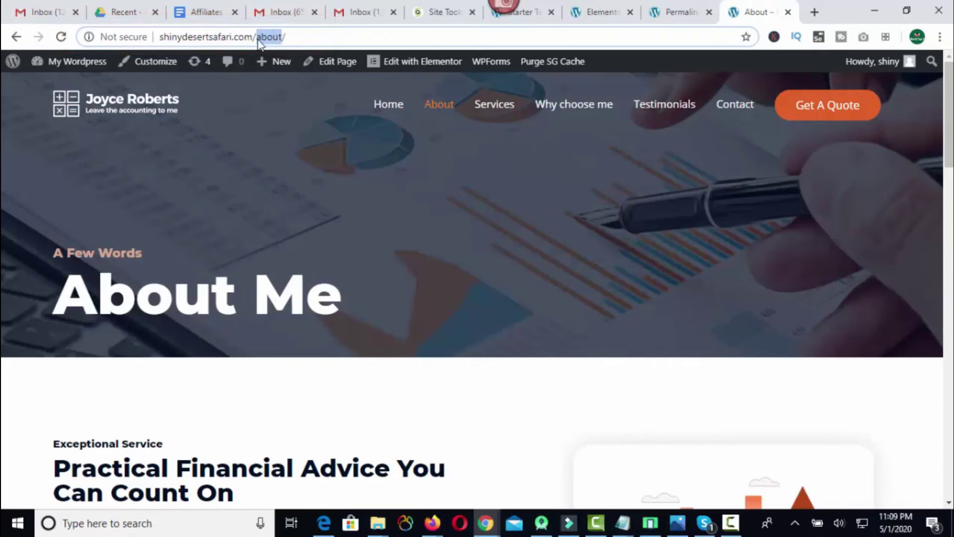
{"action": "left_click", "coordinate": [294, 37]}
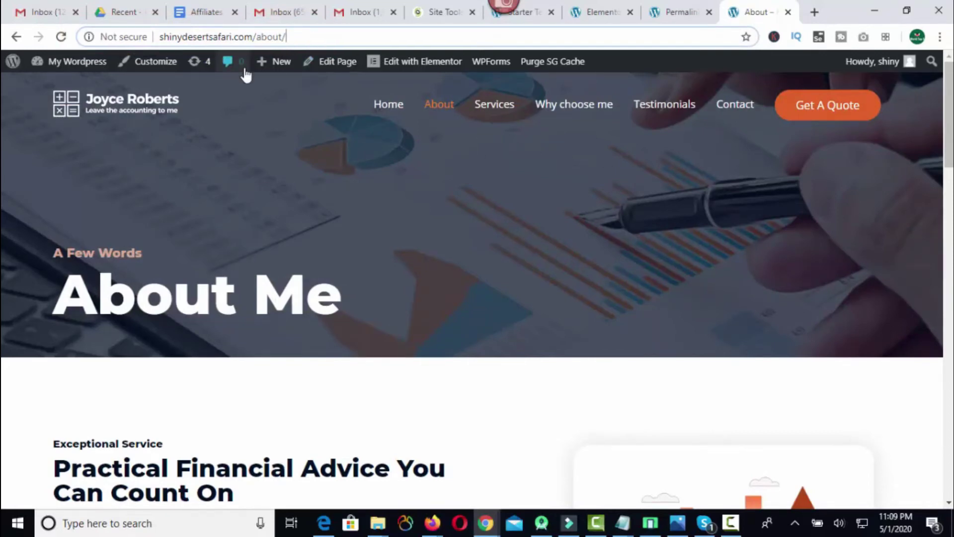
Step: In the site's menu editor, remove the Account link from Main Menu and rename the menu as Top Menu
{"action": "mouse_move", "coordinate": [44, 66]}
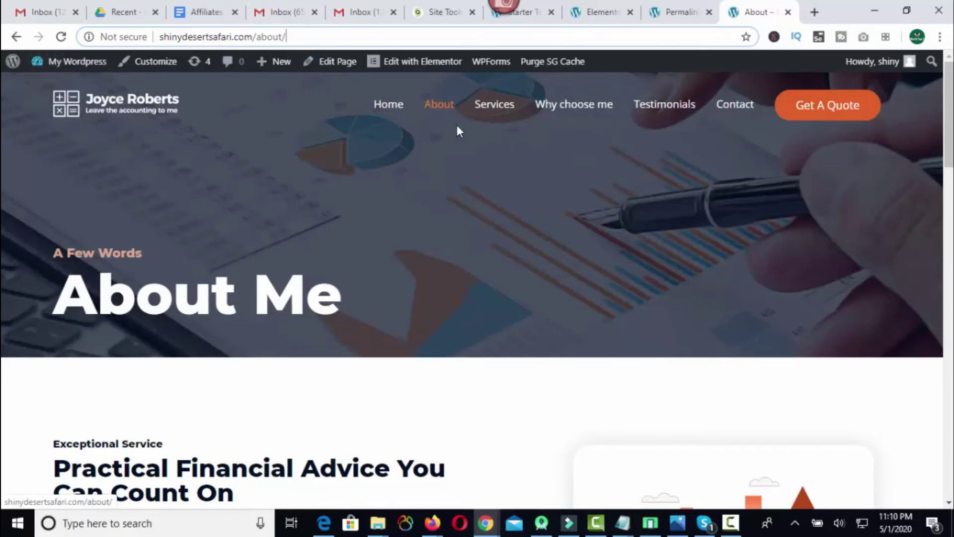
{"action": "mouse_move", "coordinate": [79, 69]}
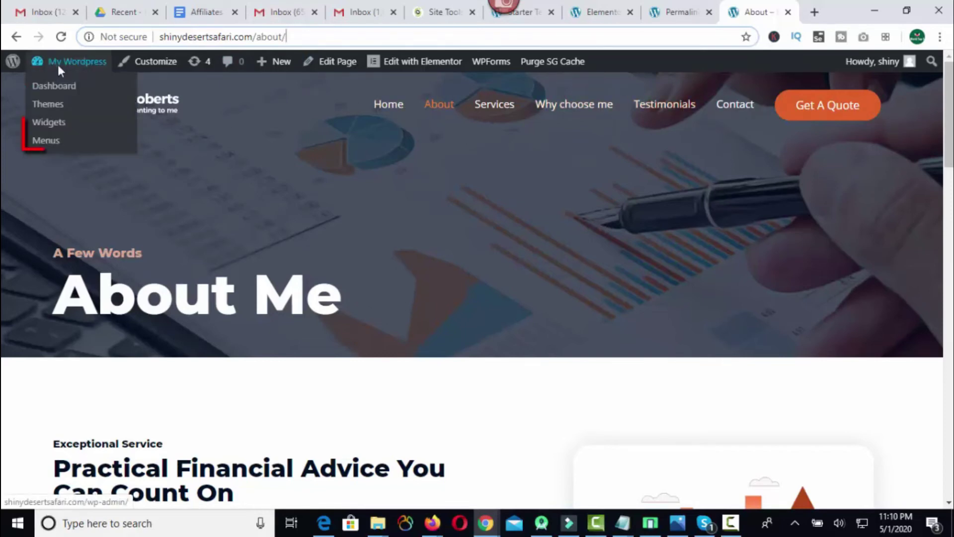
{"action": "left_click", "coordinate": [44, 144]}
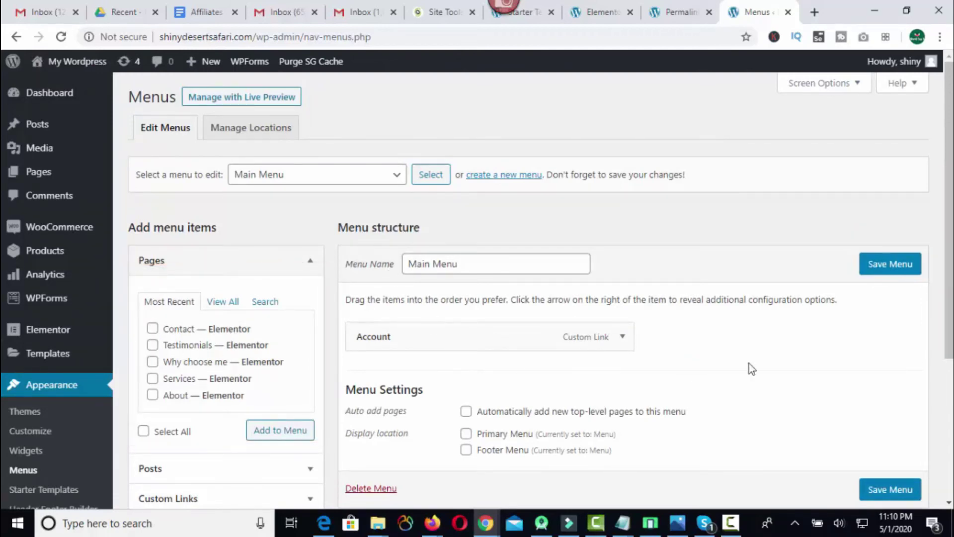
{"action": "type", "text": "Top "}
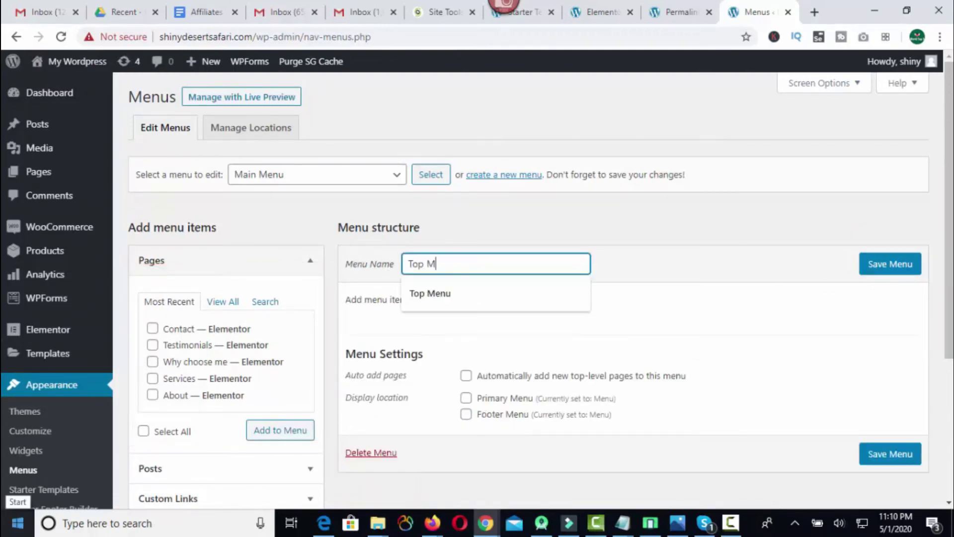
{"action": "type", "text": "Menu"}
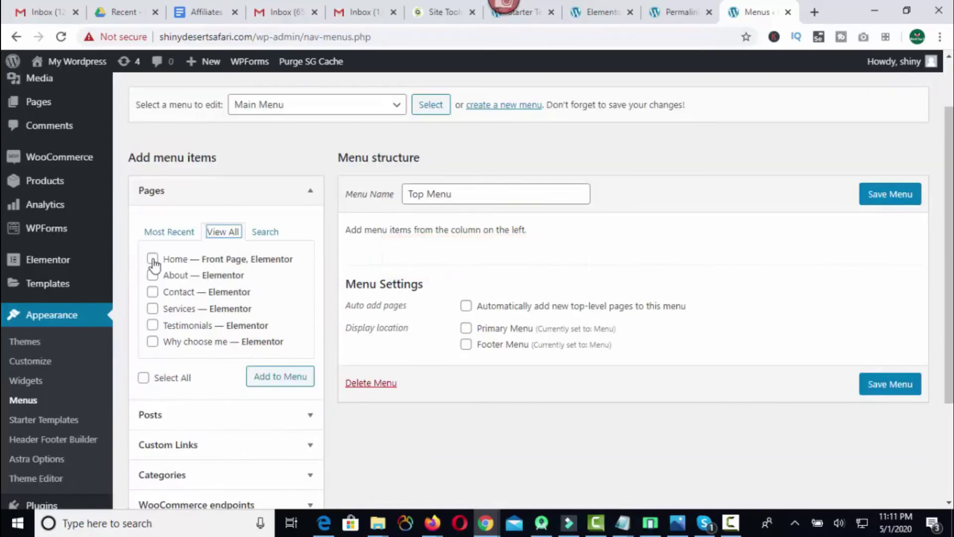
Step: Add the Home, About, Contact, Services, Testimonials and Why choose me pages to Top Menu
{"action": "left_click", "coordinate": [152, 258]}
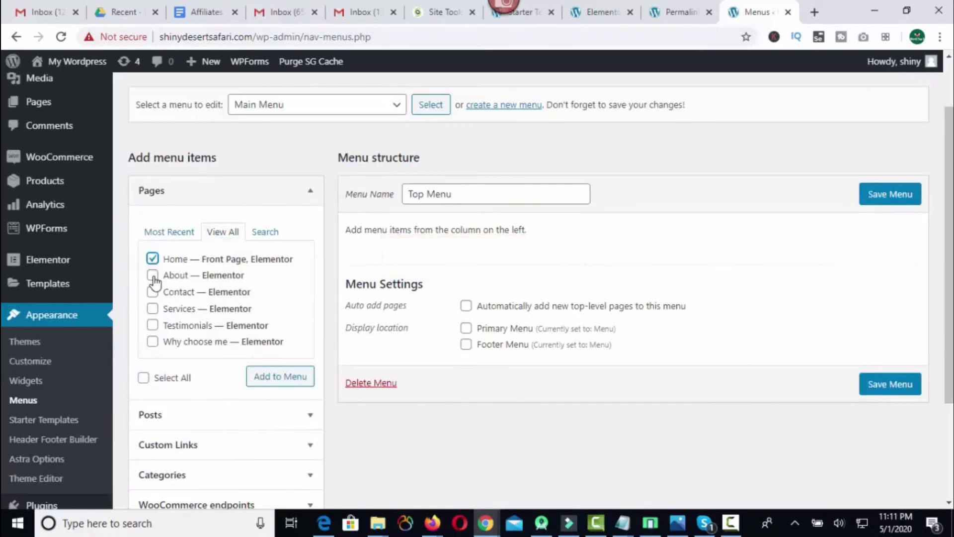
{"action": "left_click", "coordinate": [152, 275]}
{"action": "left_click", "coordinate": [153, 291]}
{"action": "left_click", "coordinate": [152, 308]}
{"action": "left_click", "coordinate": [152, 325]}
{"action": "left_click", "coordinate": [152, 341]}
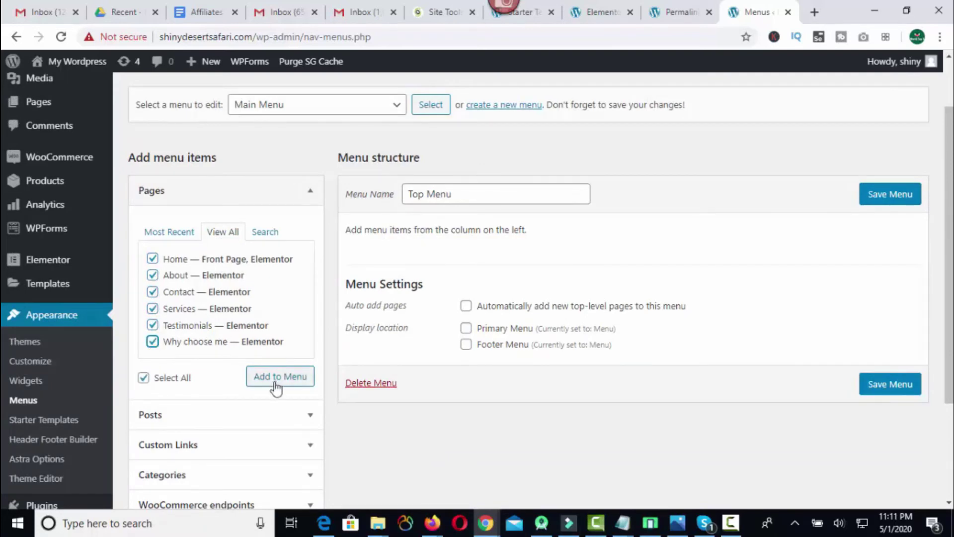
{"action": "left_click", "coordinate": [279, 387]}
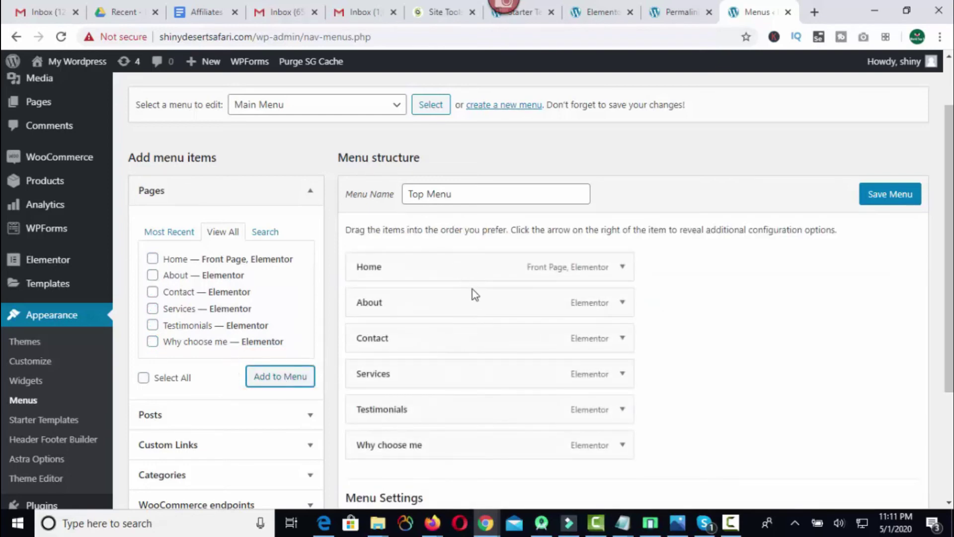
Step: Move the Contact item to the end of Top Menu, after Why choose me, and save the menu
{"action": "scroll", "coordinate": [486, 220], "scroll_direction": "down", "scroll_amount": 2}
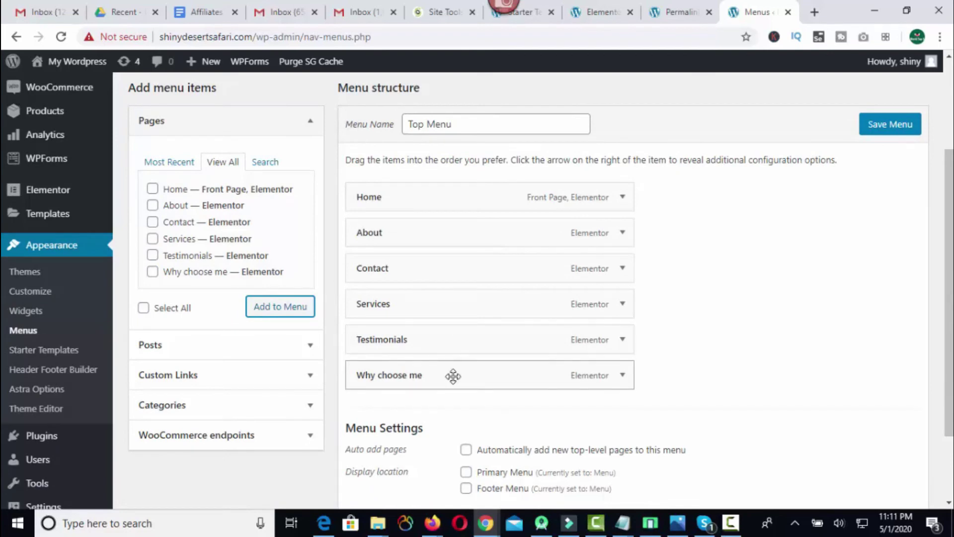
{"action": "left_click_drag", "start_coordinate": [437, 269], "coordinate": [438, 377]}
{"action": "left_click", "coordinate": [890, 126]}
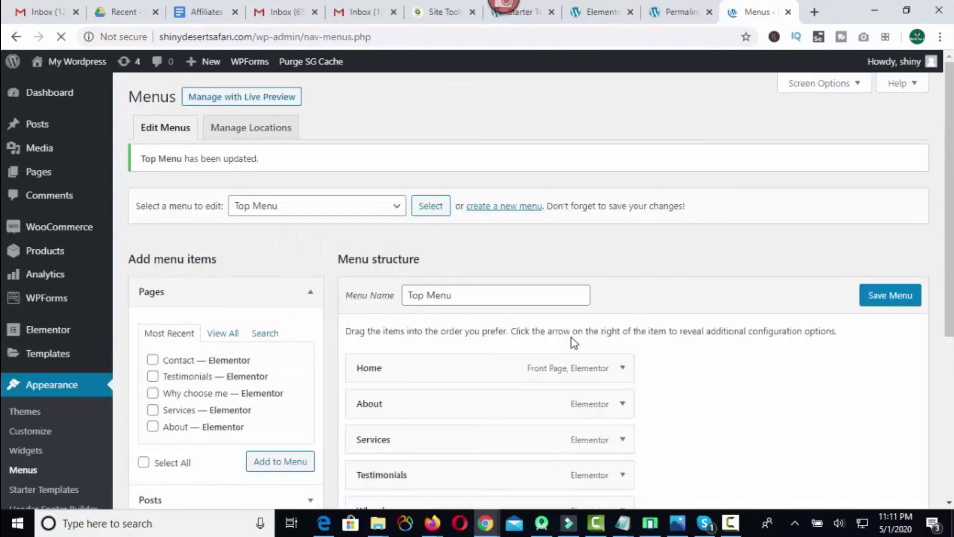
Step: Make Top Menu the Primary Menu with new top-level pages added automatically, and save it
{"action": "scroll", "coordinate": [572, 338], "scroll_direction": "down", "scroll_amount": 5}
{"action": "left_click", "coordinate": [465, 352]}
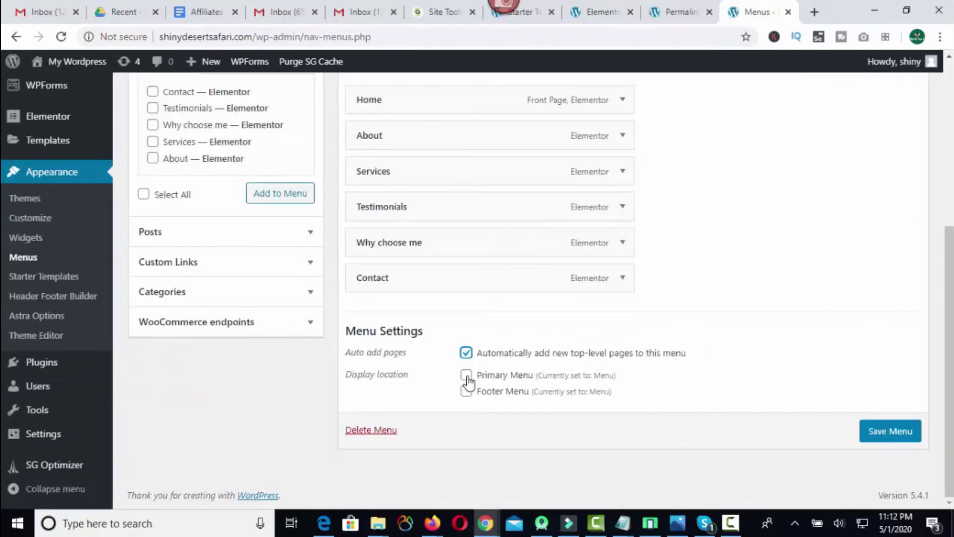
{"action": "left_click", "coordinate": [467, 377]}
{"action": "left_click", "coordinate": [889, 431]}
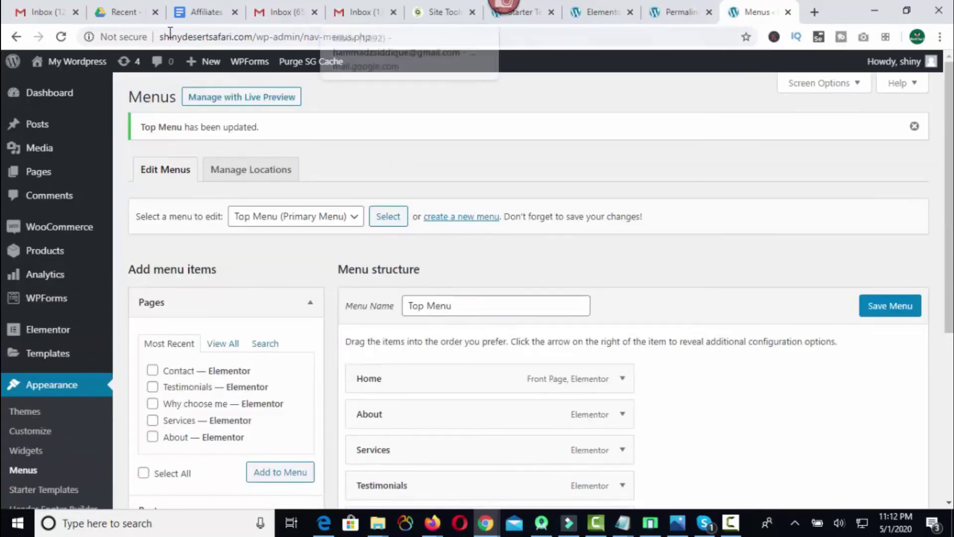
Step: Visit the live Home page to check its header navigation, and return to the WordPress admin
{"action": "mouse_move", "coordinate": [44, 71]}
{"action": "left_click", "coordinate": [49, 88]}
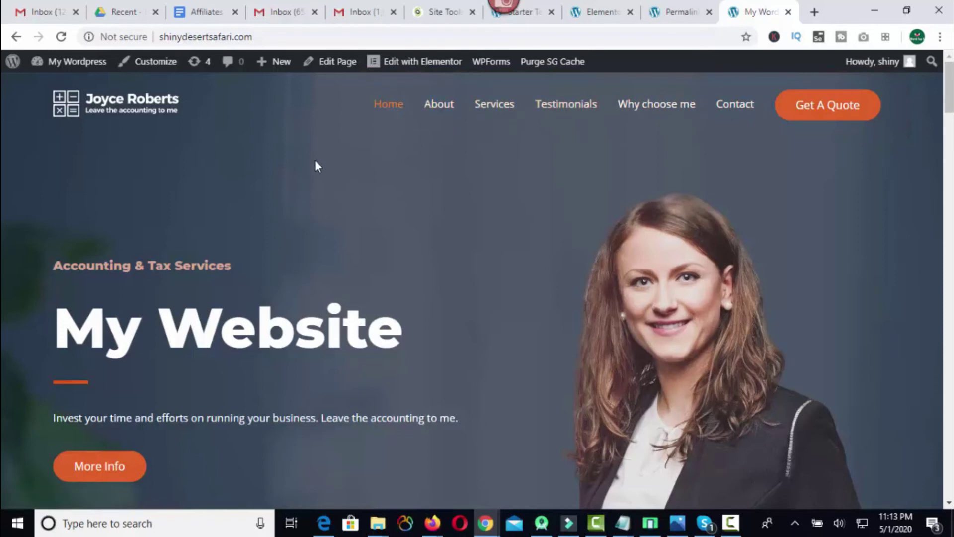
{"action": "key", "text": "alt+Left"}
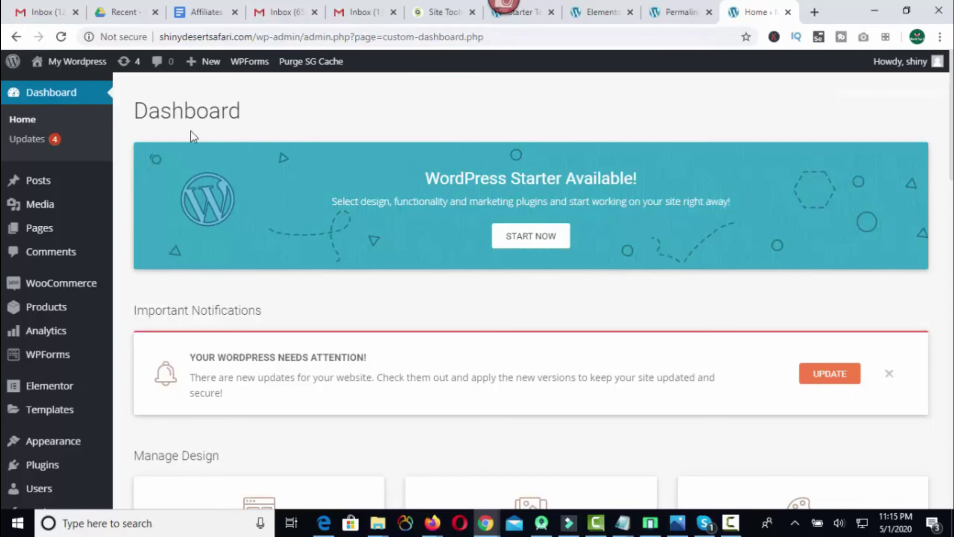
Step: Create a new page titled Portfolio and open it for editing with Elementor
{"action": "mouse_move", "coordinate": [197, 69]}
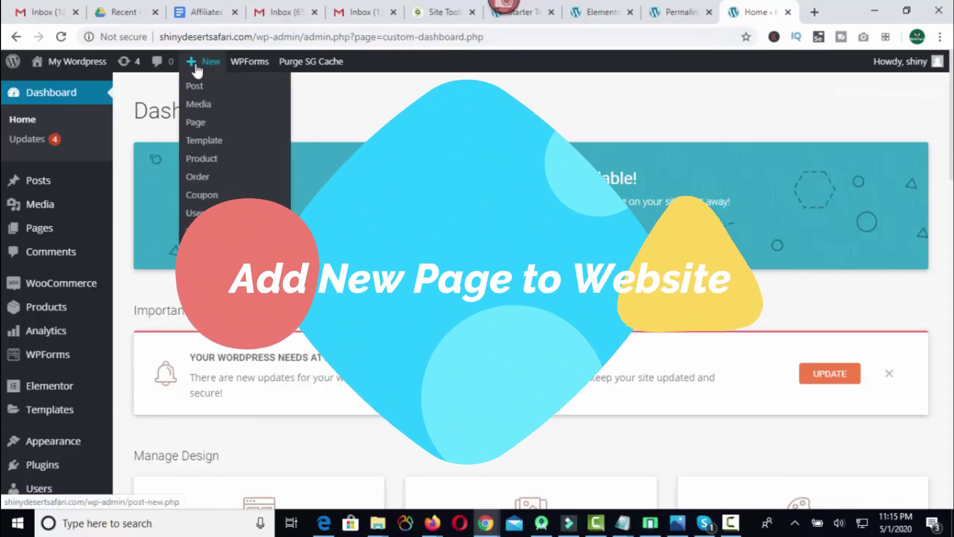
{"action": "left_click", "coordinate": [196, 124]}
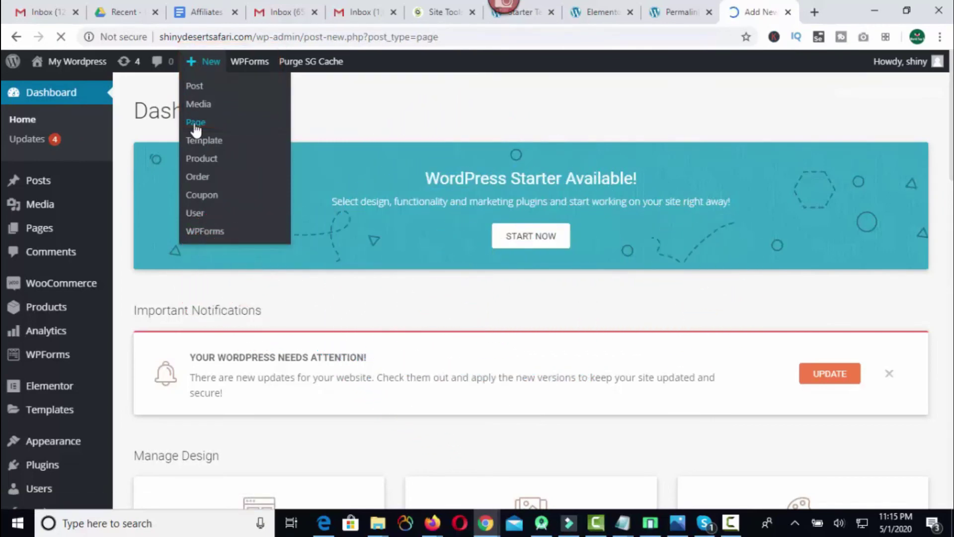
{"action": "type", "text": "Portfolio"}
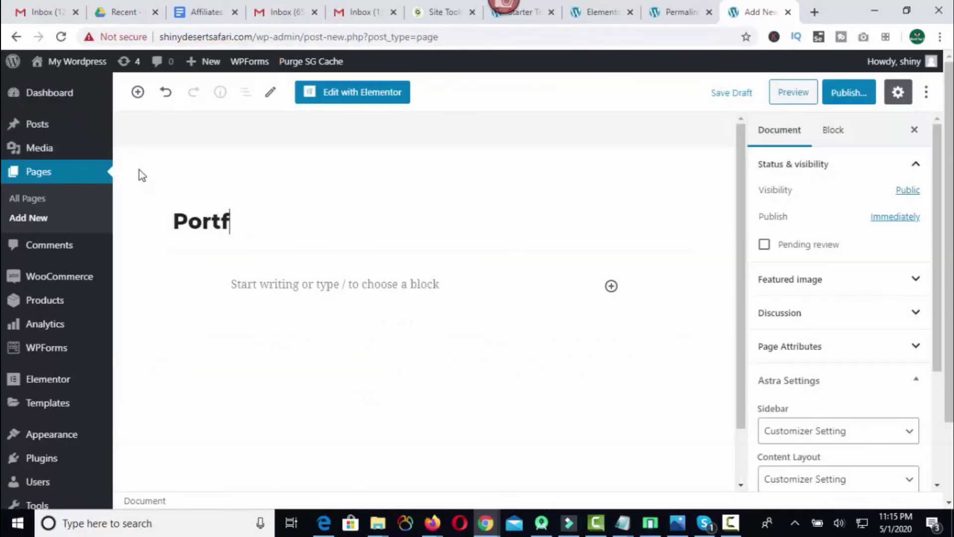
{"action": "left_click", "coordinate": [356, 97]}
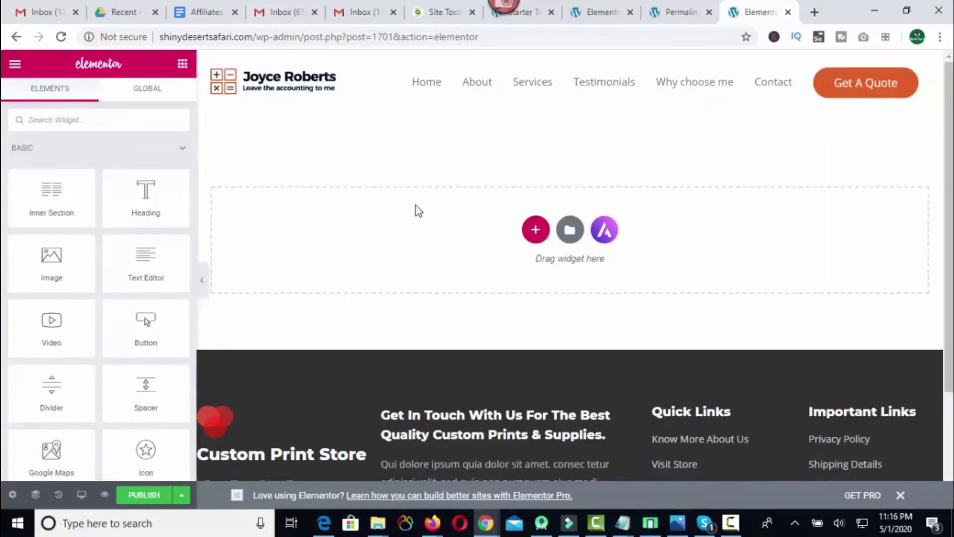
Step: Add a two-column section and place a heading reading "This is a new page" in its first column
{"action": "left_click", "coordinate": [536, 231]}
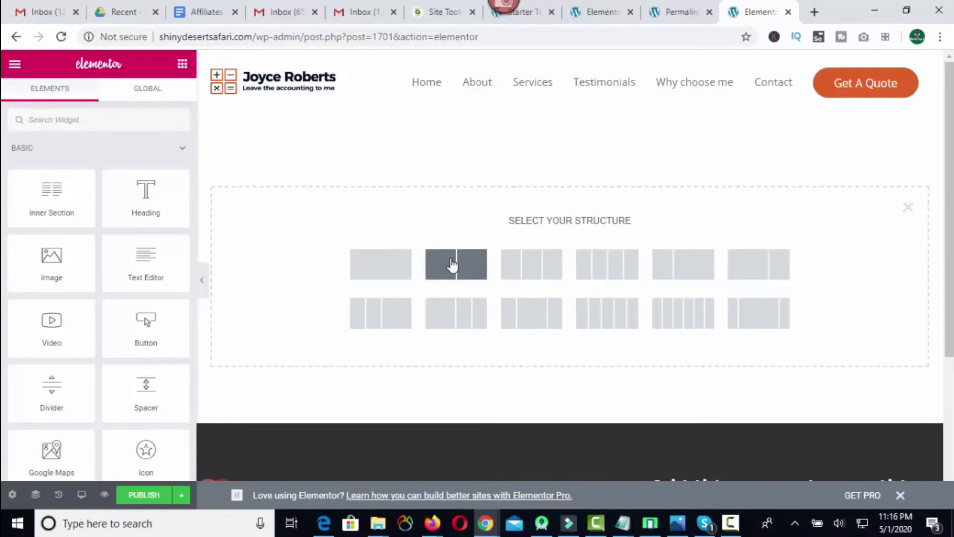
{"action": "left_click", "coordinate": [456, 266]}
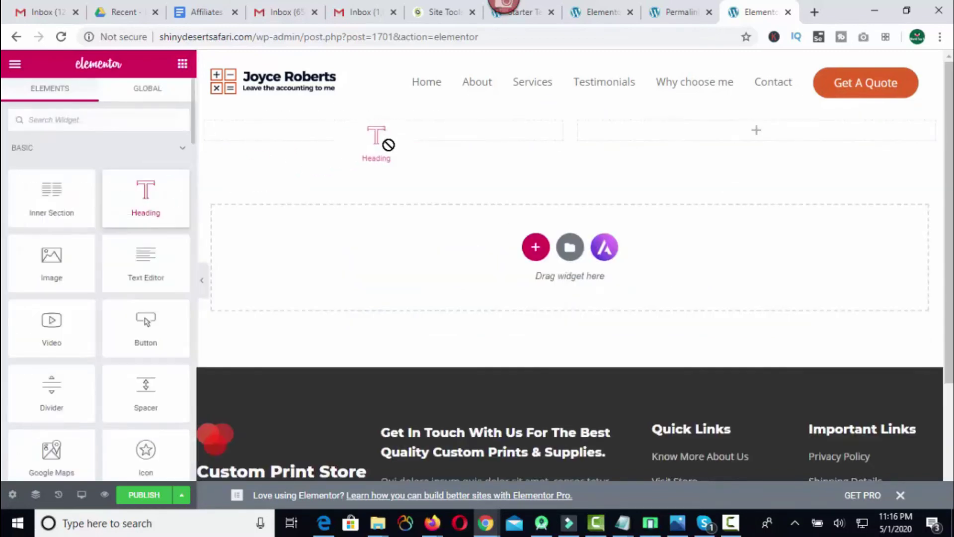
{"action": "left_click_drag", "start_coordinate": [379, 142], "coordinate": [397, 137]}
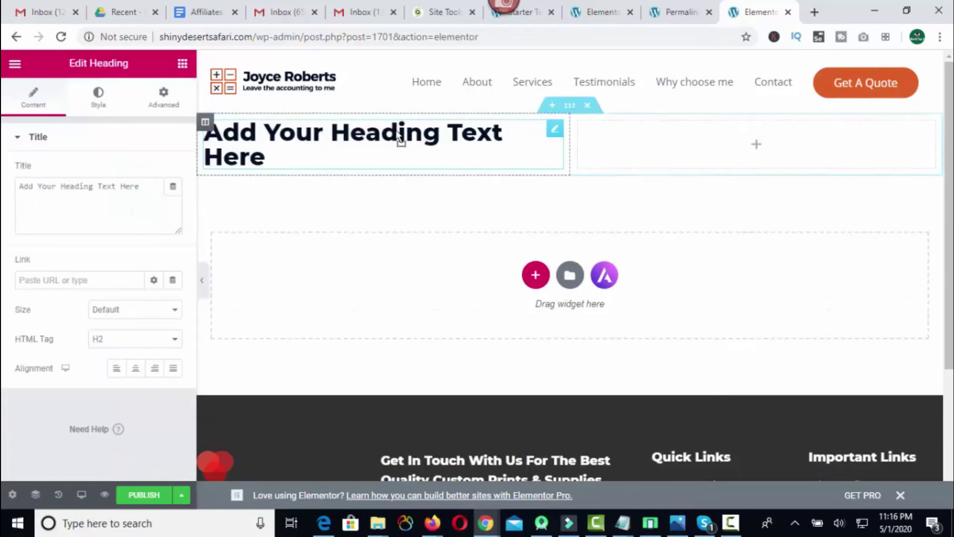
{"action": "key", "text": "ctrl+a"}
{"action": "type", "text": "This is a new page"}
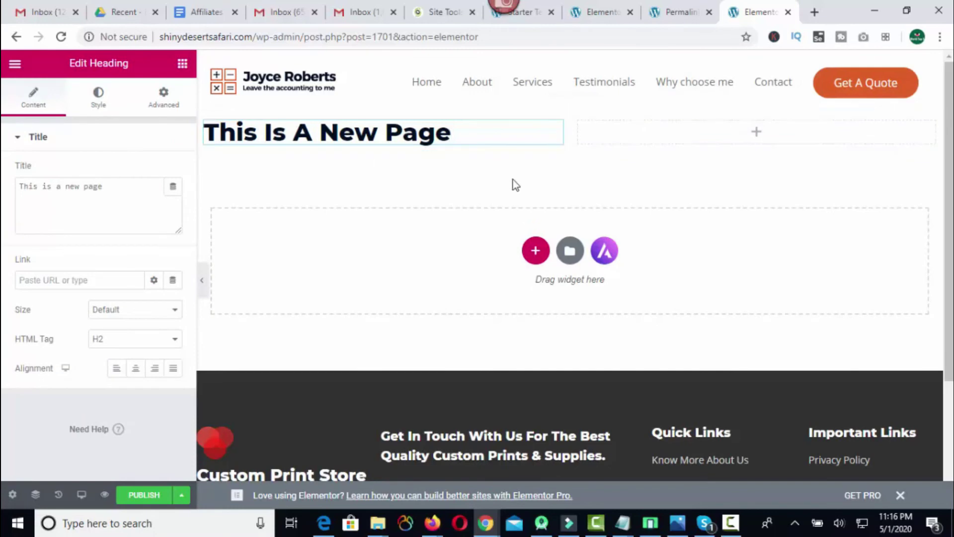
Step: Set the heading's text color to the light green preset (#61CE70)
{"action": "left_click", "coordinate": [98, 97]}
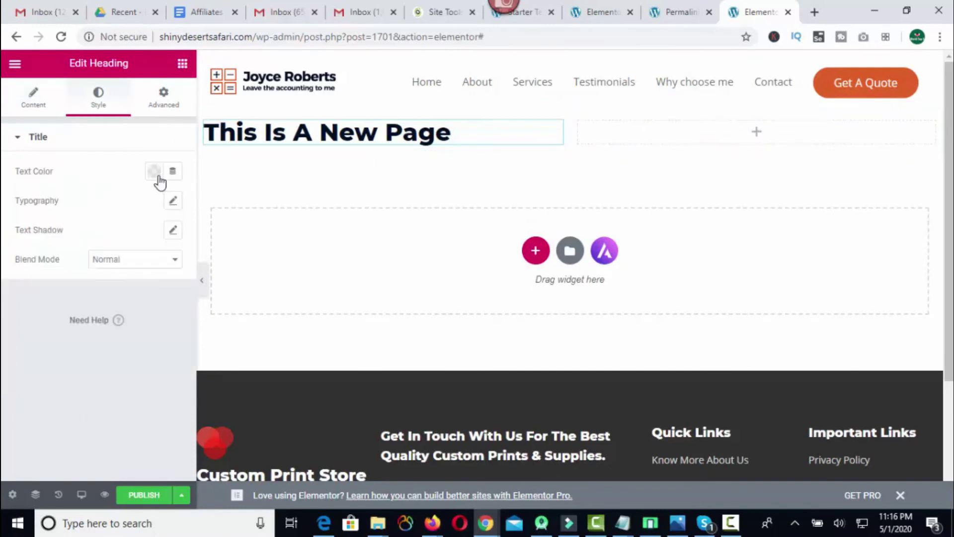
{"action": "left_click", "coordinate": [155, 171]}
{"action": "left_click", "coordinate": [143, 205]}
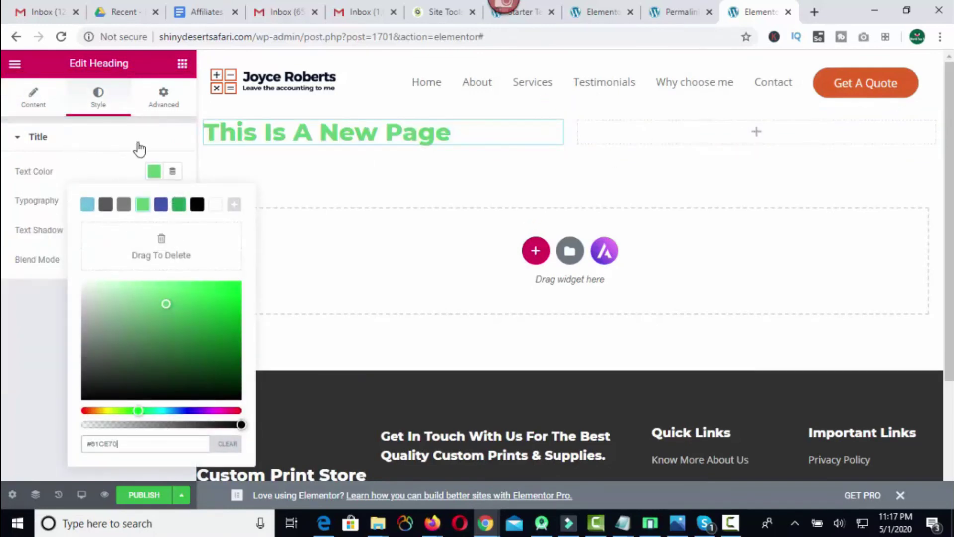
{"action": "left_click", "coordinate": [6, 300]}
Step: Try the heading at size XXL, and settle on the Medium size
{"action": "left_click", "coordinate": [163, 97]}
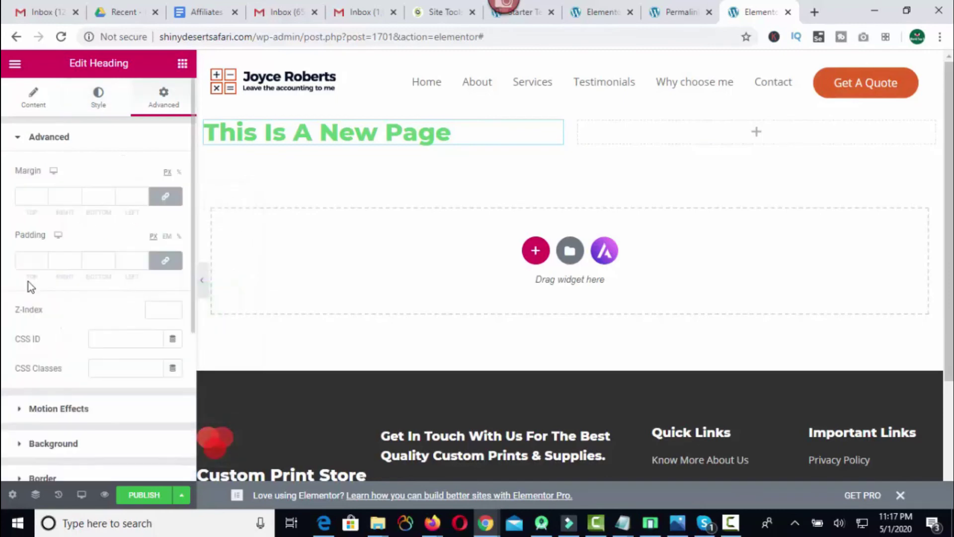
{"action": "left_click", "coordinate": [36, 98]}
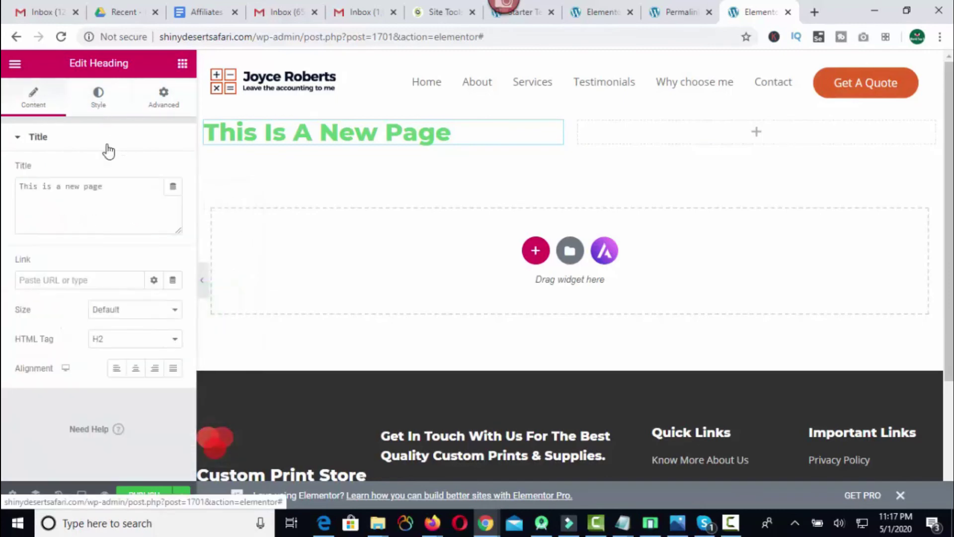
{"action": "left_click", "coordinate": [112, 304]}
{"action": "left_click", "coordinate": [112, 385]}
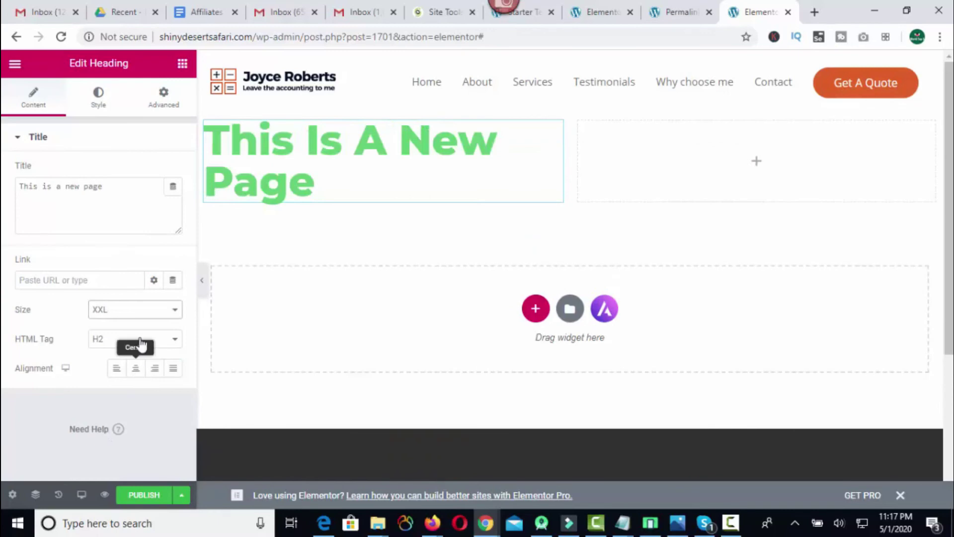
{"action": "left_click", "coordinate": [138, 315]}
{"action": "left_click", "coordinate": [121, 376]}
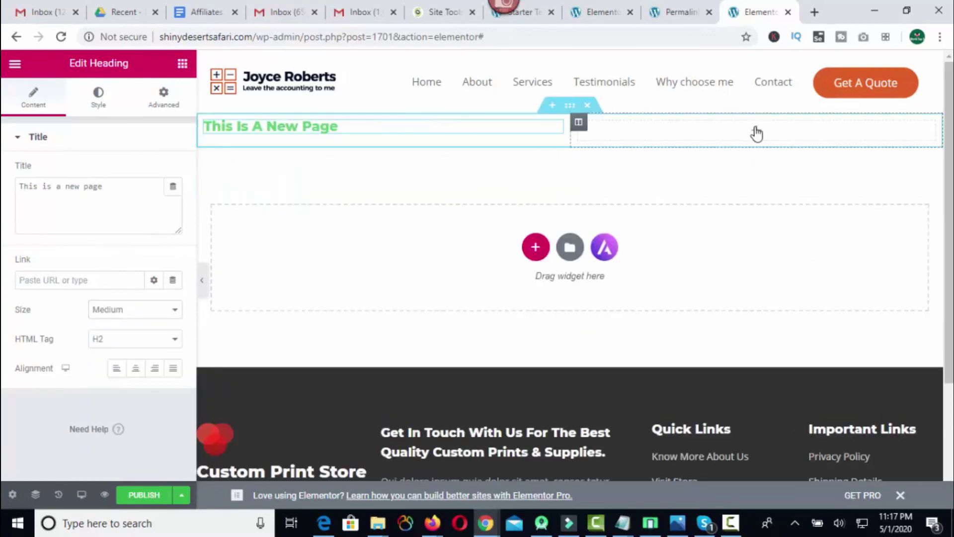
Step: Add an image to the second column, using the photo of the man in a white shirt holding a phone
{"action": "left_click", "coordinate": [741, 106]}
{"action": "left_click_drag", "start_coordinate": [50, 255], "coordinate": [767, 145]}
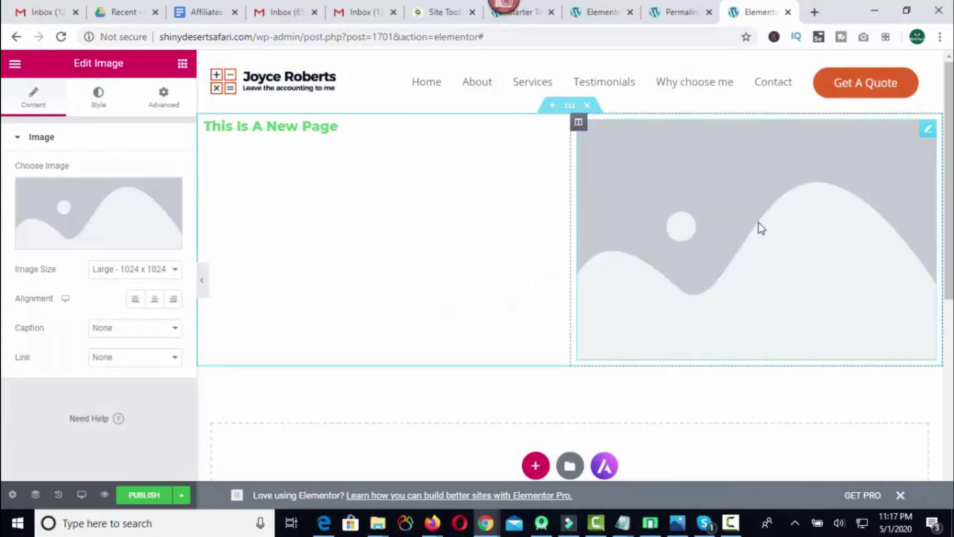
{"action": "left_click", "coordinate": [927, 130]}
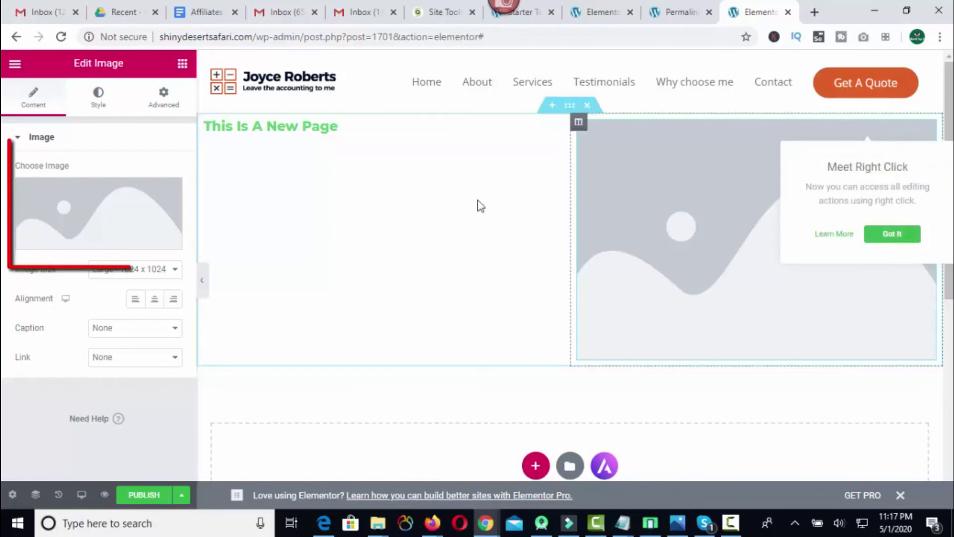
{"action": "left_click", "coordinate": [87, 205]}
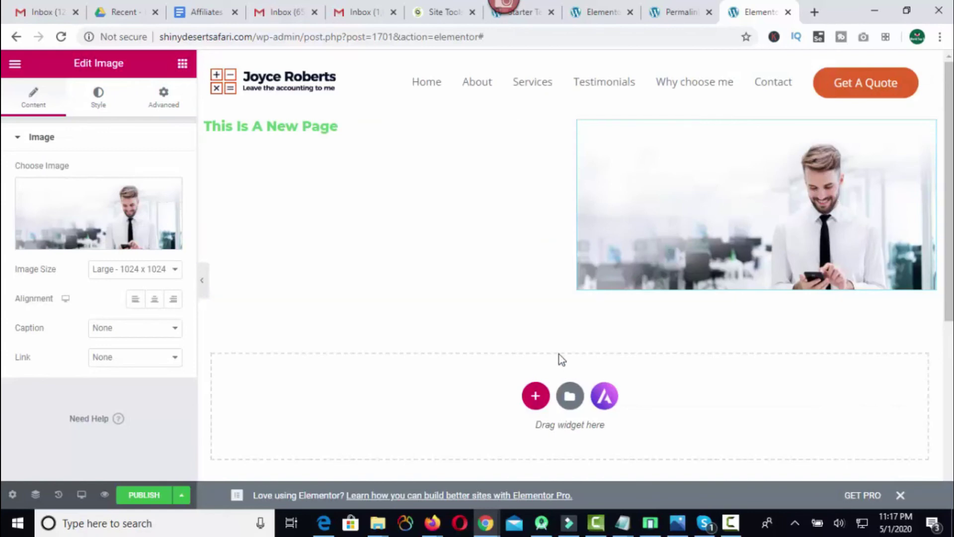
Step: Preview the "Workflow Optimization Made Easy" page template in the Elementor library and insert it into the page
{"action": "scroll", "coordinate": [558, 357], "scroll_direction": "down", "scroll_amount": 2}
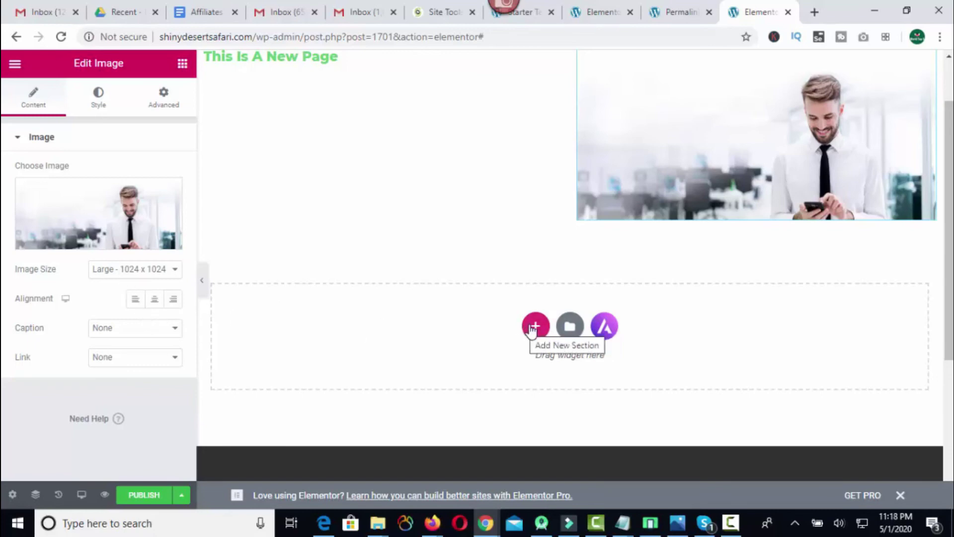
{"action": "scroll", "coordinate": [582, 302], "scroll_direction": "up", "scroll_amount": 2}
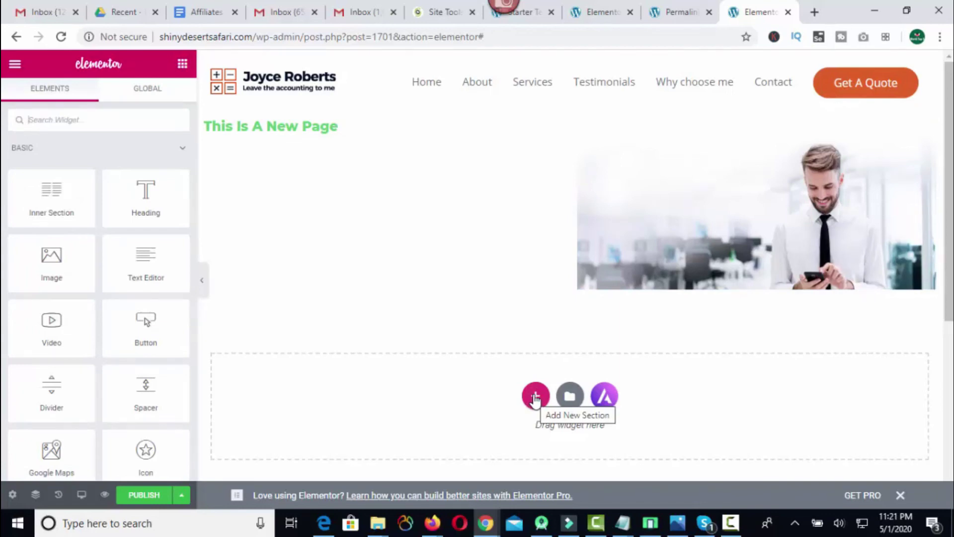
{"action": "left_click", "coordinate": [570, 397]}
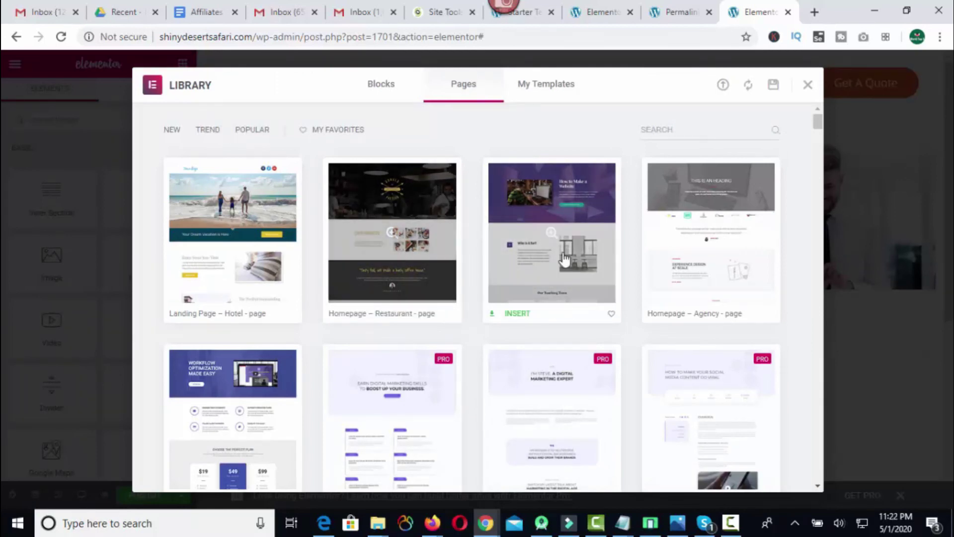
{"action": "scroll", "coordinate": [227, 403], "scroll_direction": "down", "scroll_amount": 1}
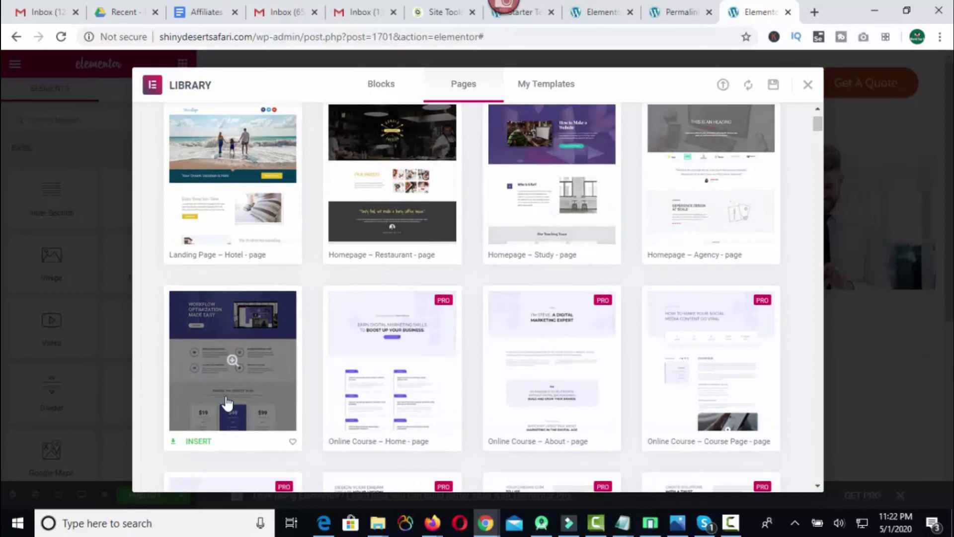
{"action": "left_click", "coordinate": [233, 353]}
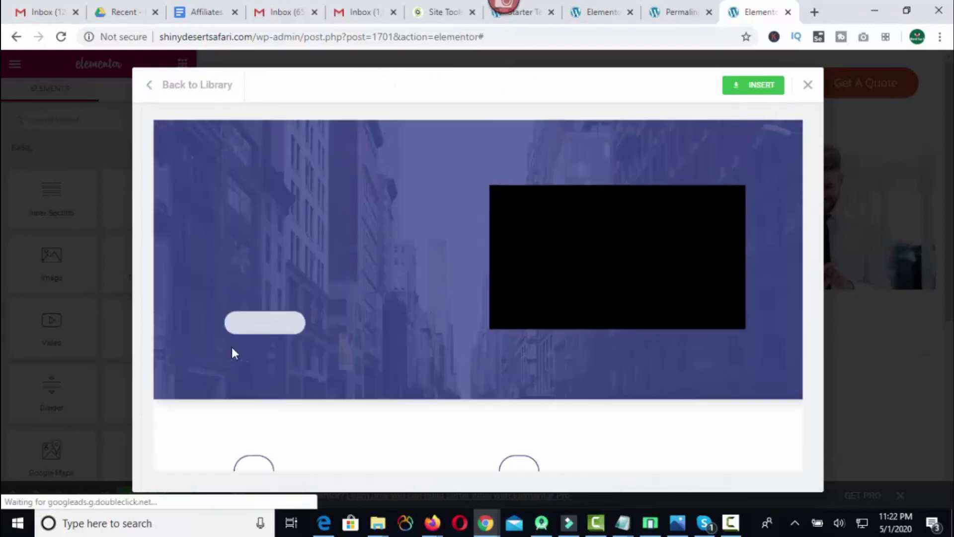
{"action": "scroll", "coordinate": [480, 350], "scroll_direction": "down", "scroll_amount": 5}
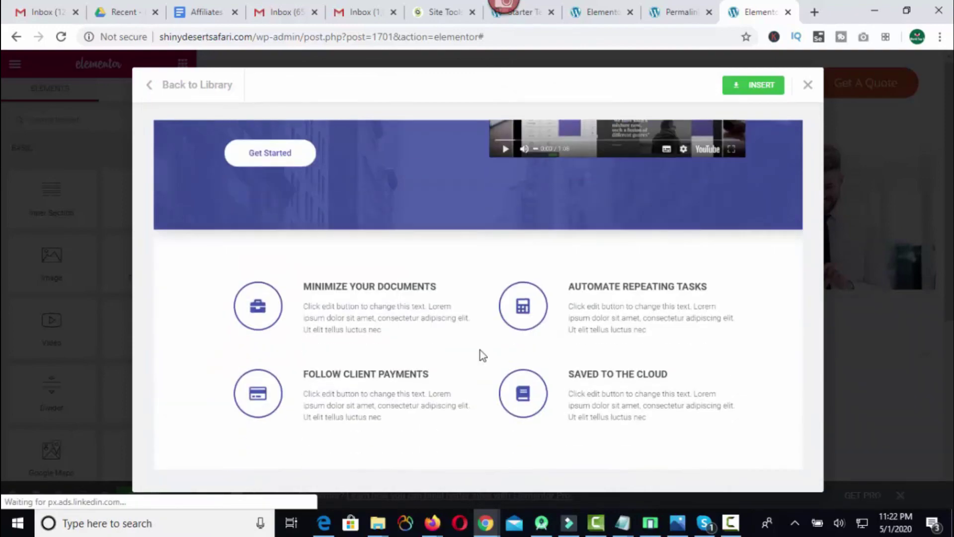
{"action": "scroll", "coordinate": [482, 356], "scroll_direction": "down", "scroll_amount": 15}
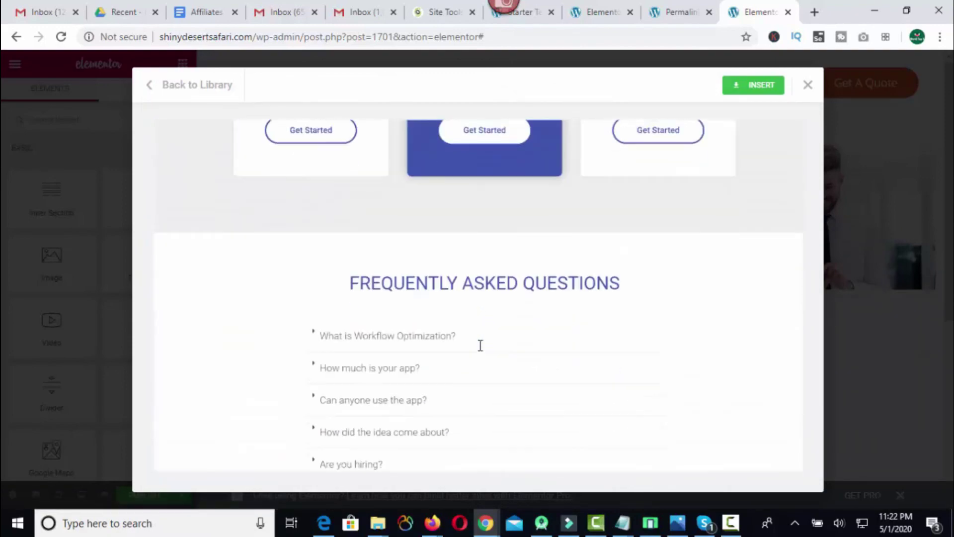
{"action": "scroll", "coordinate": [479, 347], "scroll_direction": "down", "scroll_amount": 4}
{"action": "scroll", "coordinate": [505, 341], "scroll_direction": "up", "scroll_amount": 10}
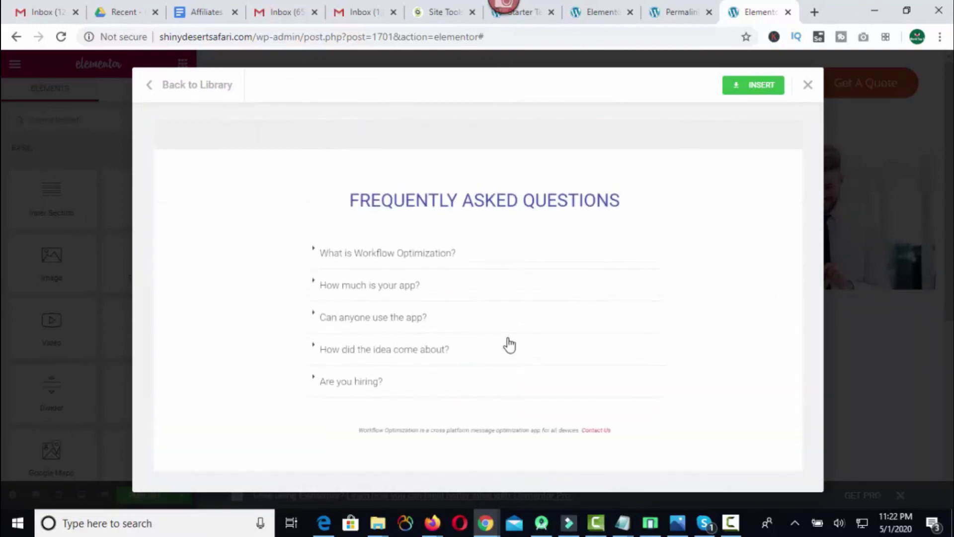
{"action": "scroll", "coordinate": [509, 342], "scroll_direction": "up", "scroll_amount": 2}
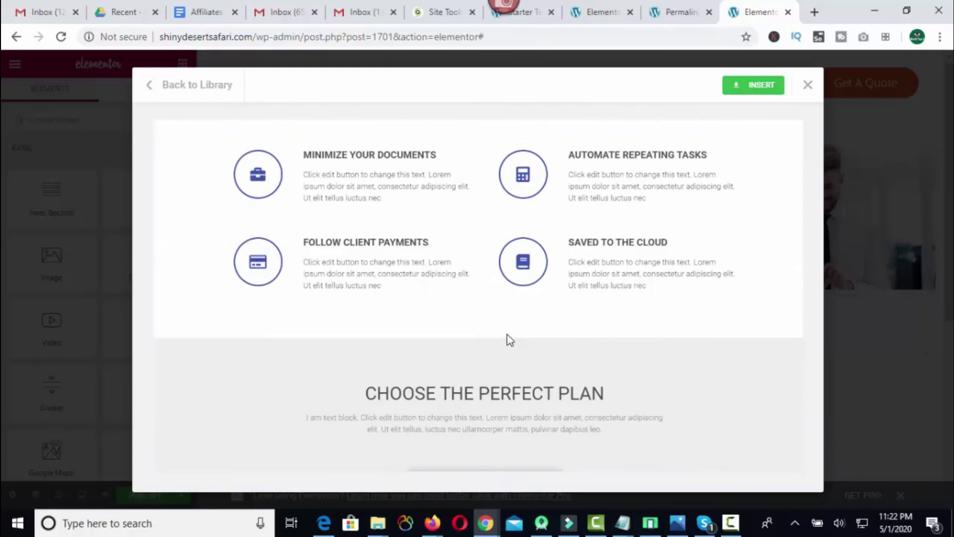
{"action": "left_click", "coordinate": [756, 87]}
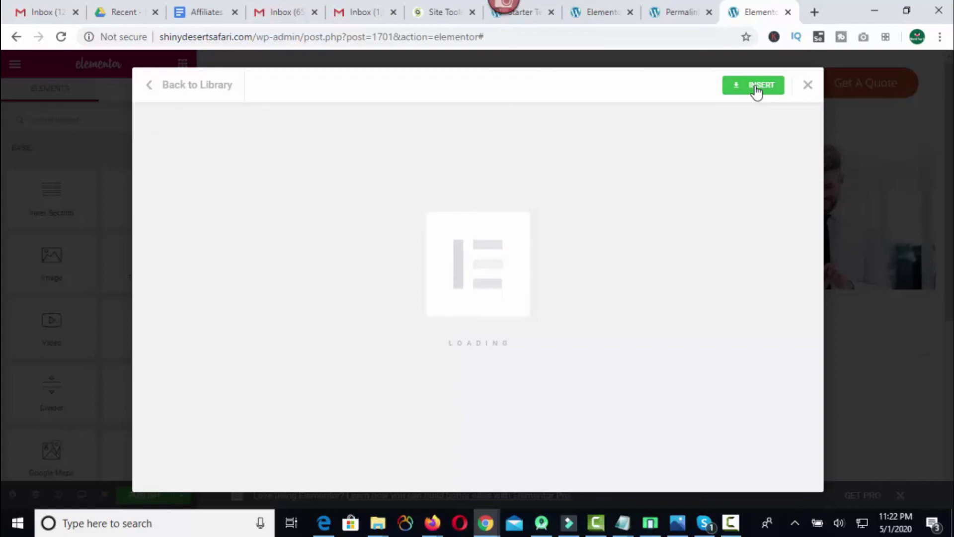
Step: Review the sections of the inserted template and publish the Portfolio page
{"action": "scroll", "coordinate": [461, 249], "scroll_direction": "down", "scroll_amount": 15}
{"action": "scroll", "coordinate": [461, 251], "scroll_direction": "down", "scroll_amount": 14}
{"action": "scroll", "coordinate": [460, 251], "scroll_direction": "up", "scroll_amount": 10}
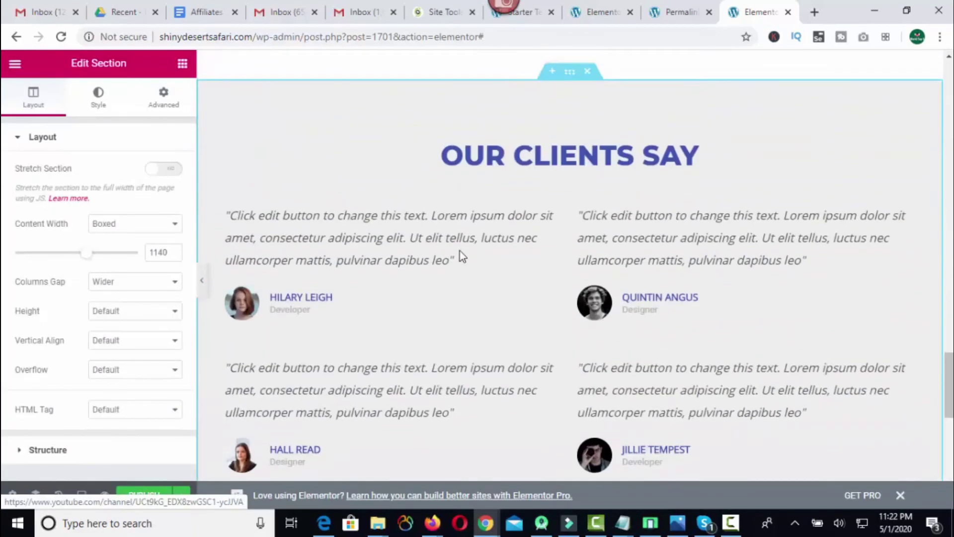
{"action": "scroll", "coordinate": [461, 252], "scroll_direction": "up", "scroll_amount": 15}
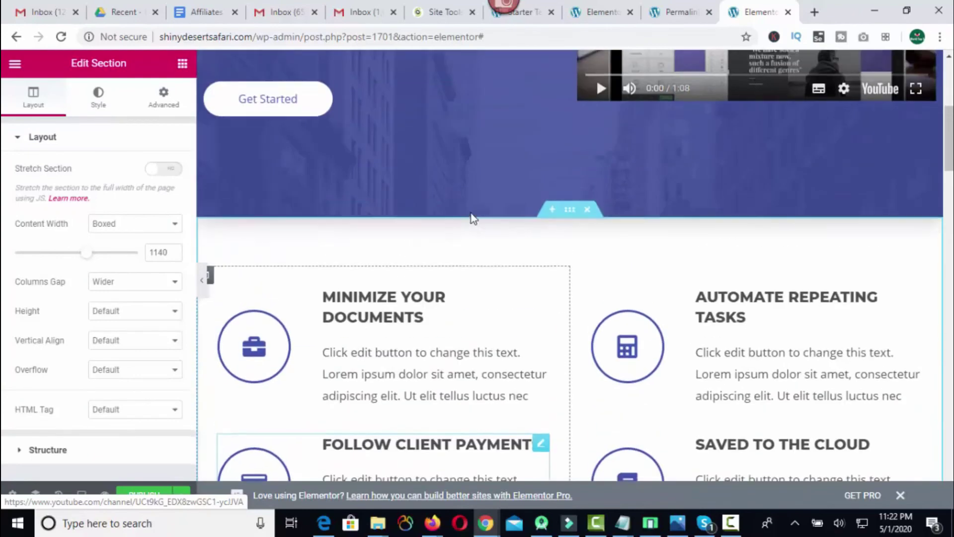
{"action": "scroll", "coordinate": [666, 171], "scroll_direction": "up", "scroll_amount": 6}
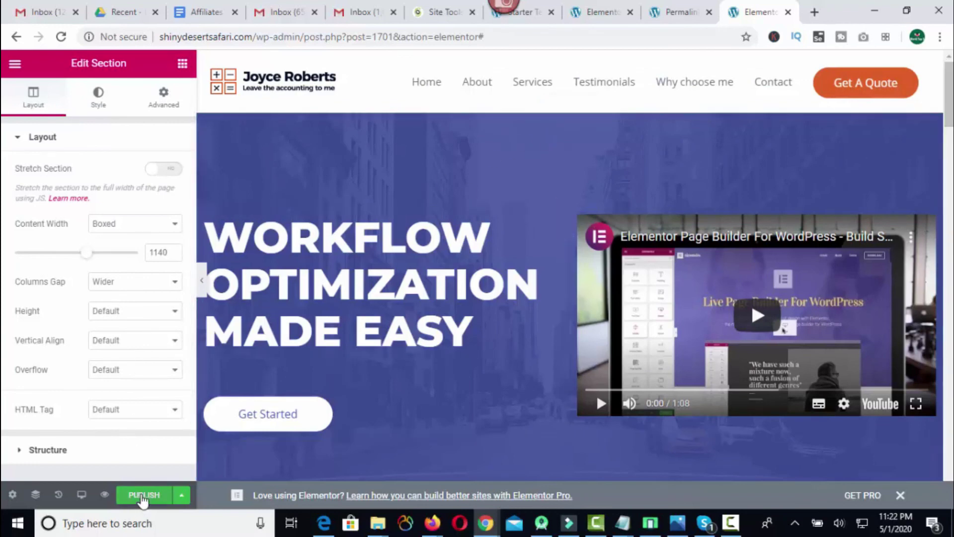
{"action": "left_click", "coordinate": [143, 495]}
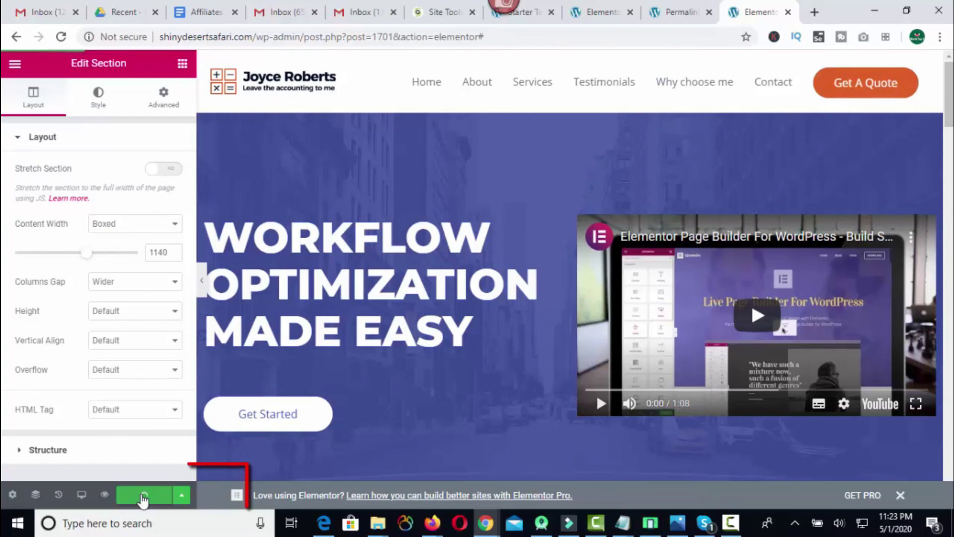
Step: Look through the live Portfolio page and open the theme customizer from it
{"action": "left_click", "coordinate": [147, 459]}
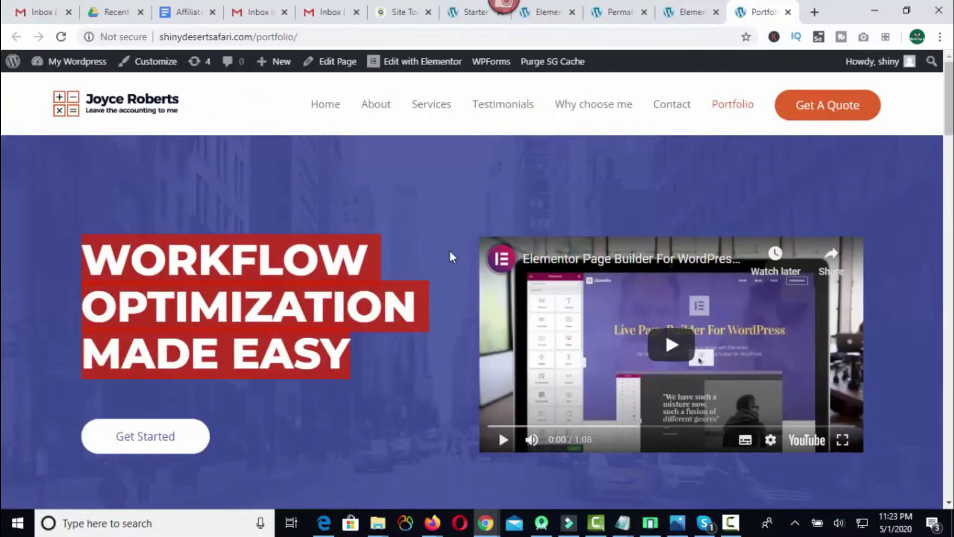
{"action": "scroll", "coordinate": [354, 309], "scroll_direction": "down", "scroll_amount": 12}
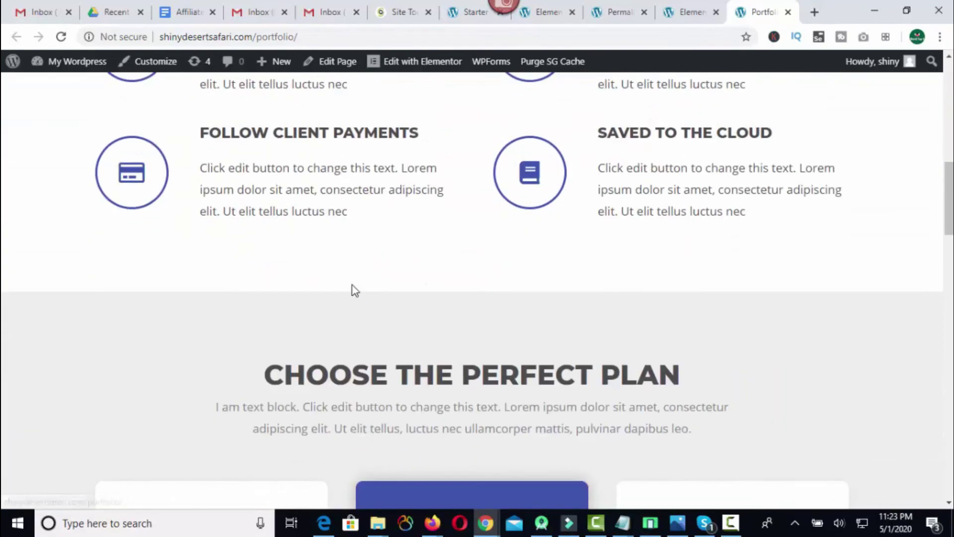
{"action": "scroll", "coordinate": [352, 288], "scroll_direction": "up", "scroll_amount": 12}
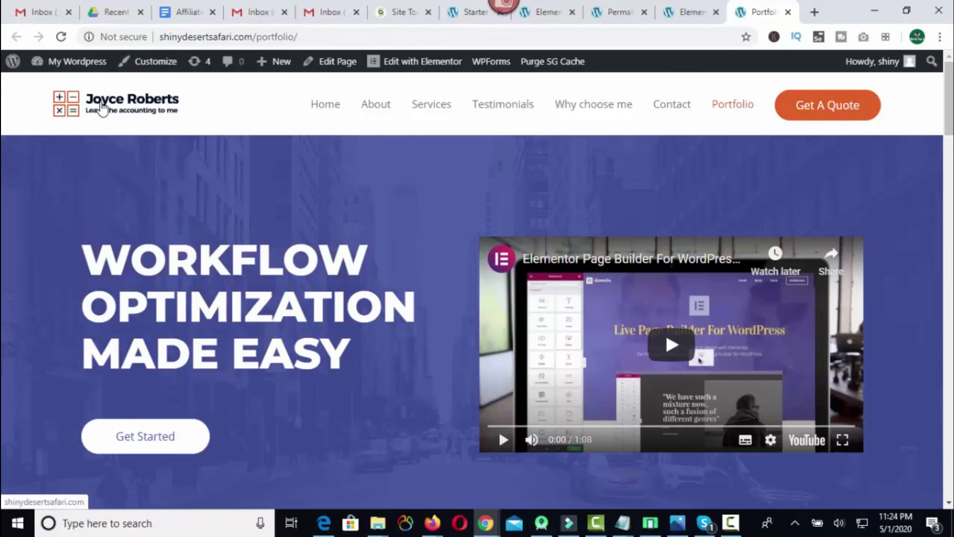
{"action": "left_click", "coordinate": [131, 66]}
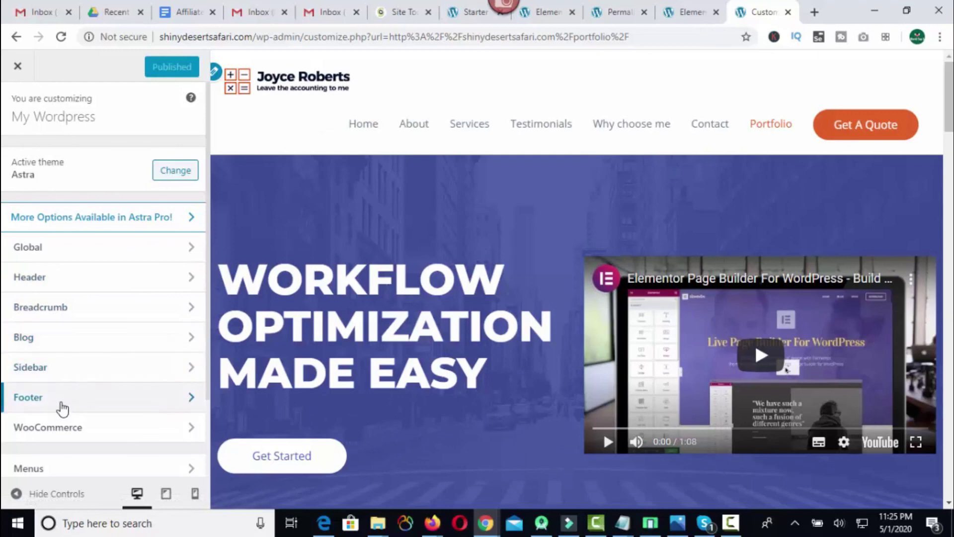
Step: Replace the main site logo in the header's Site Identity settings with the HubSpot logo and publish the change
{"action": "scroll", "coordinate": [64, 441], "scroll_direction": "down", "scroll_amount": 2}
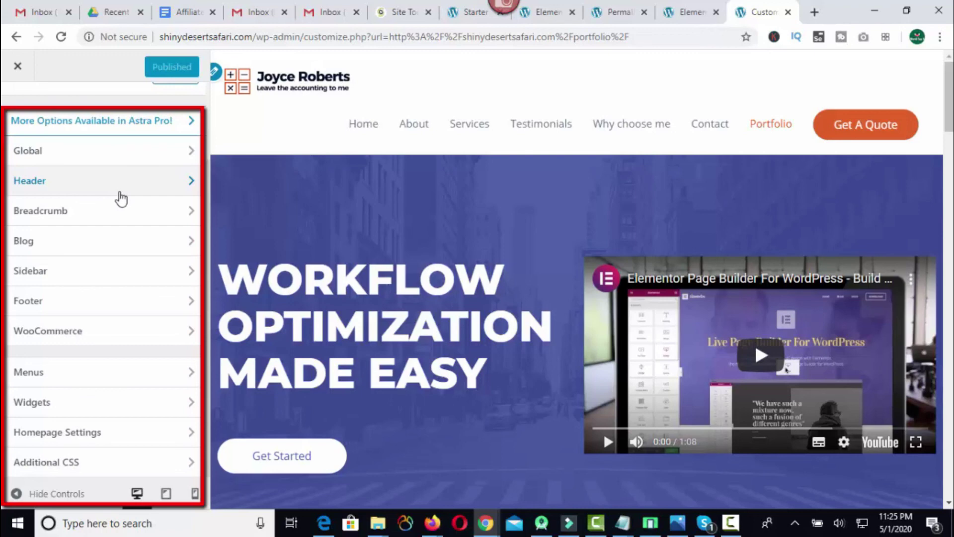
{"action": "scroll", "coordinate": [69, 249], "scroll_direction": "up", "scroll_amount": 2}
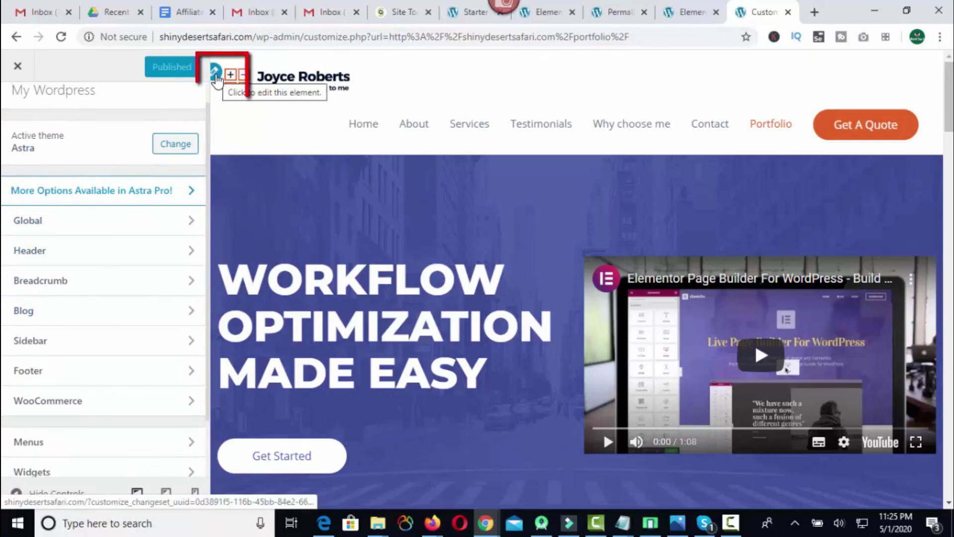
{"action": "left_click", "coordinate": [216, 75]}
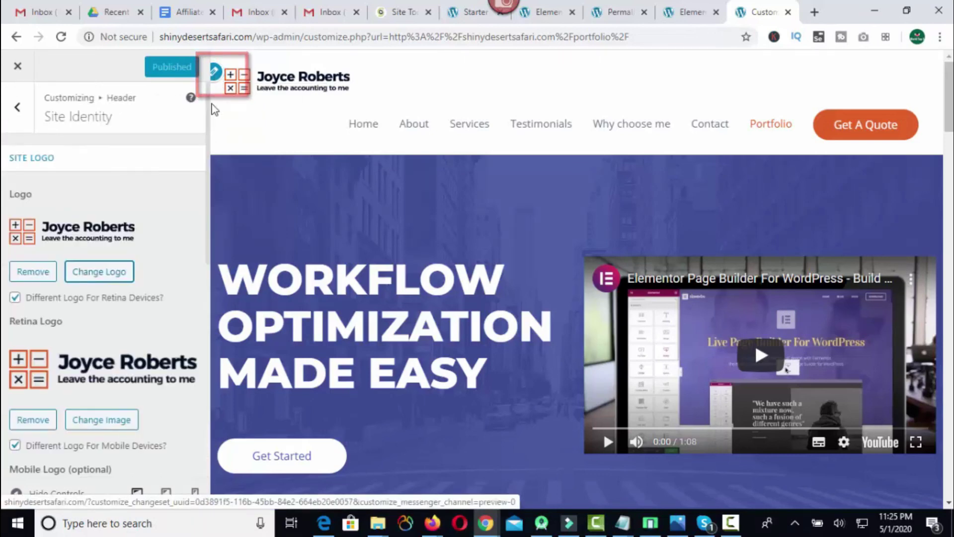
{"action": "scroll", "coordinate": [31, 192], "scroll_direction": "down", "scroll_amount": 2}
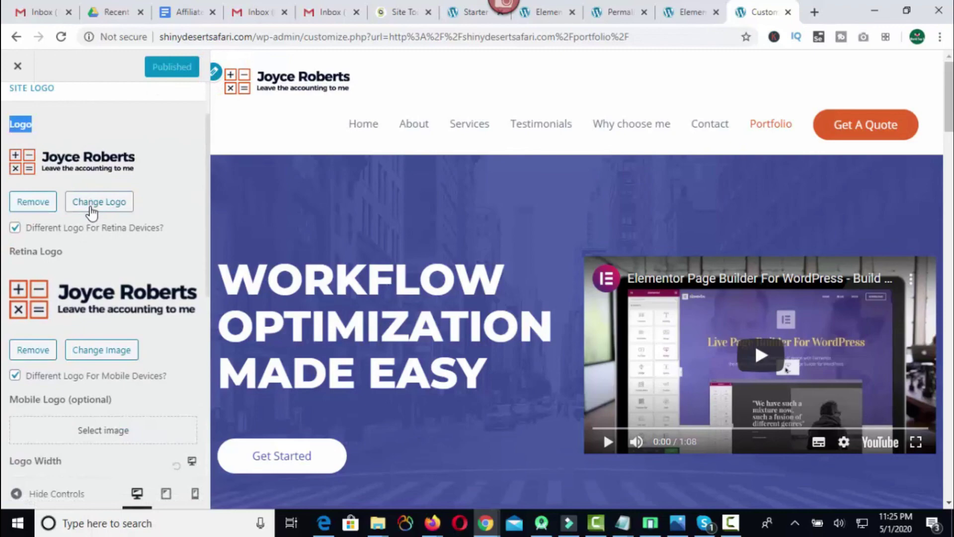
{"action": "left_click", "coordinate": [94, 201]}
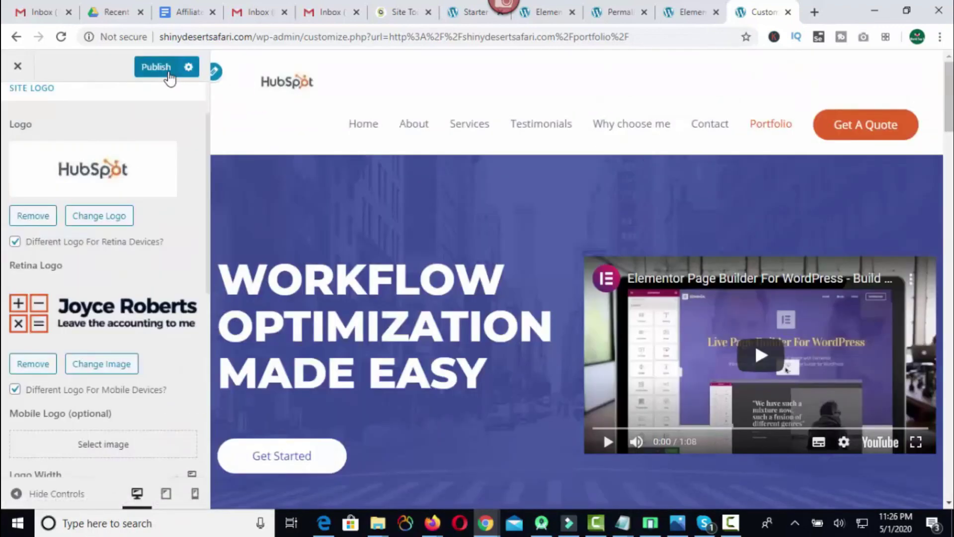
{"action": "left_click", "coordinate": [156, 70]}
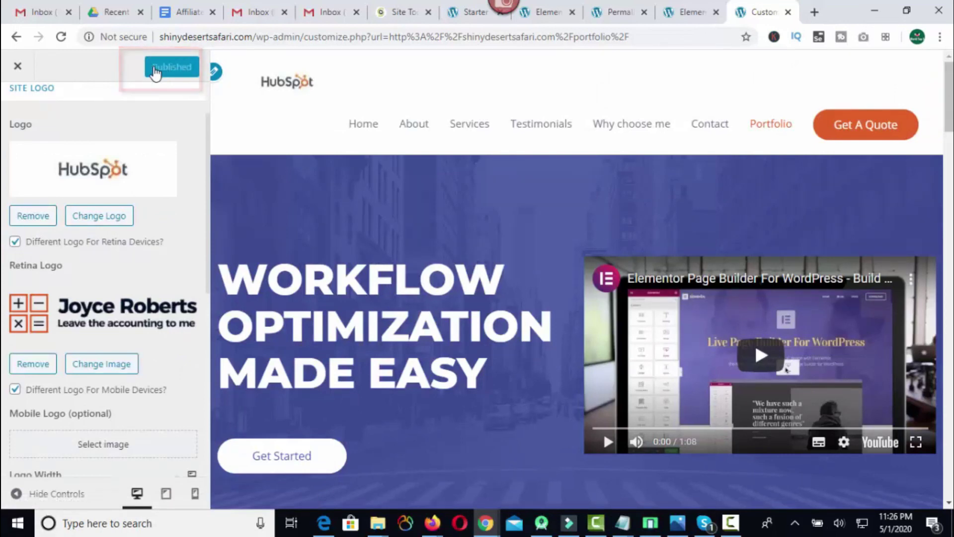
Step: Close the theme customizer to return to the live Portfolio page and go to the WordPress dashboard
{"action": "left_click", "coordinate": [17, 68]}
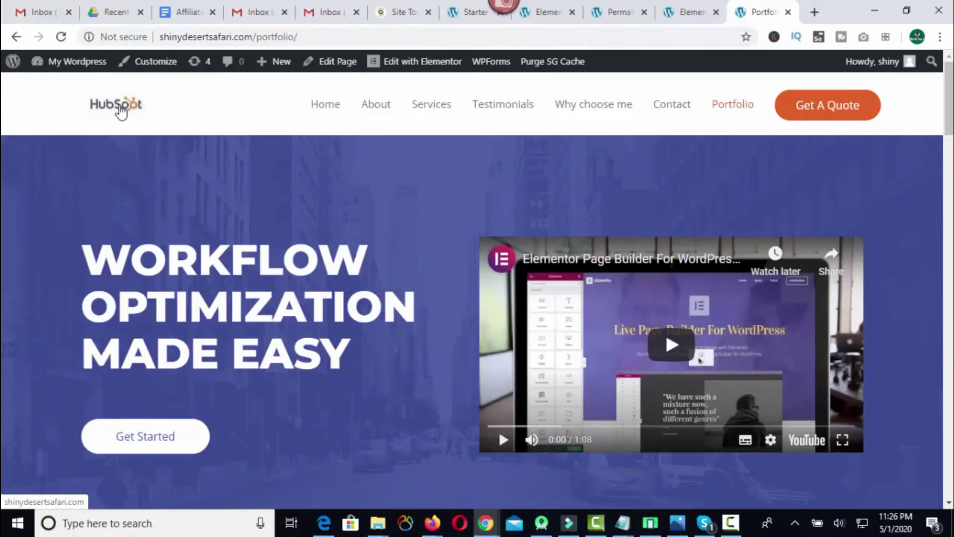
{"action": "mouse_move", "coordinate": [76, 65]}
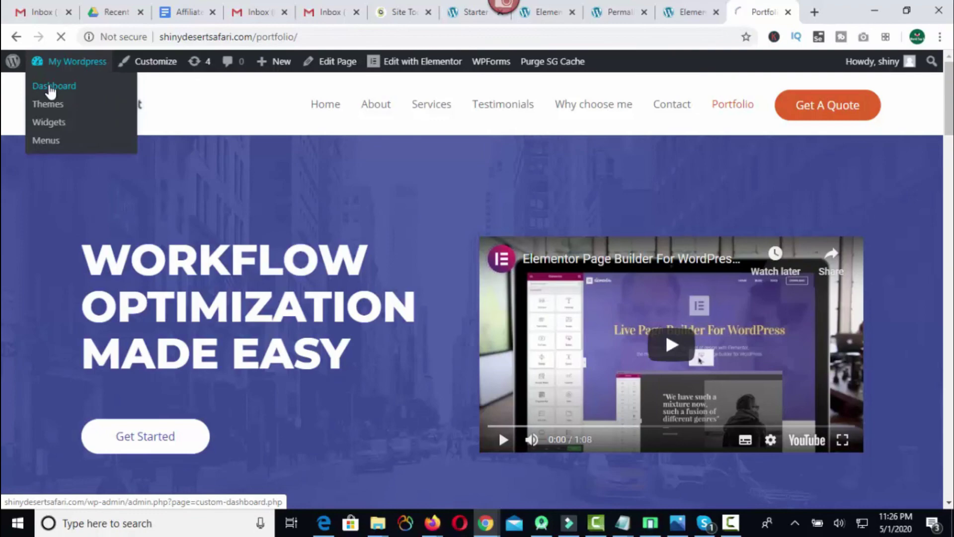
{"action": "left_click", "coordinate": [51, 88]}
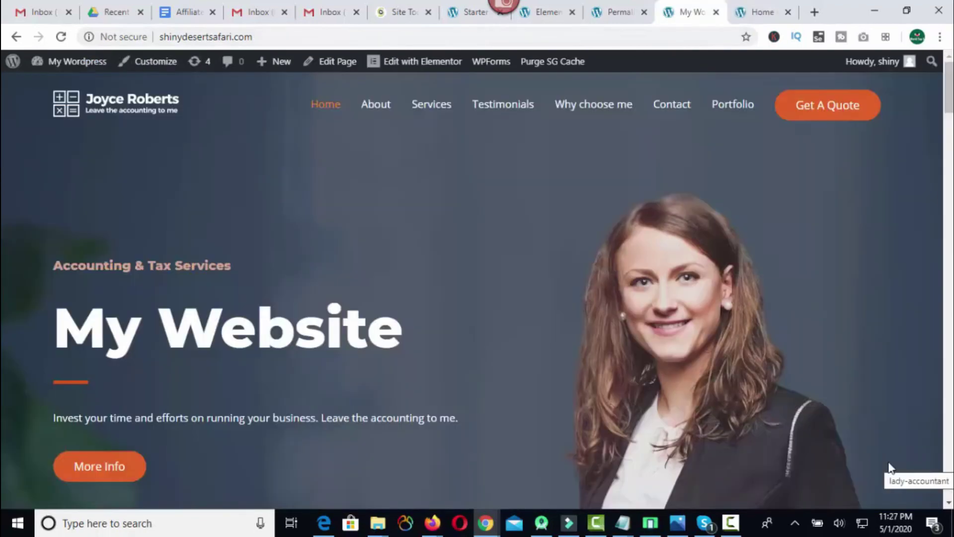